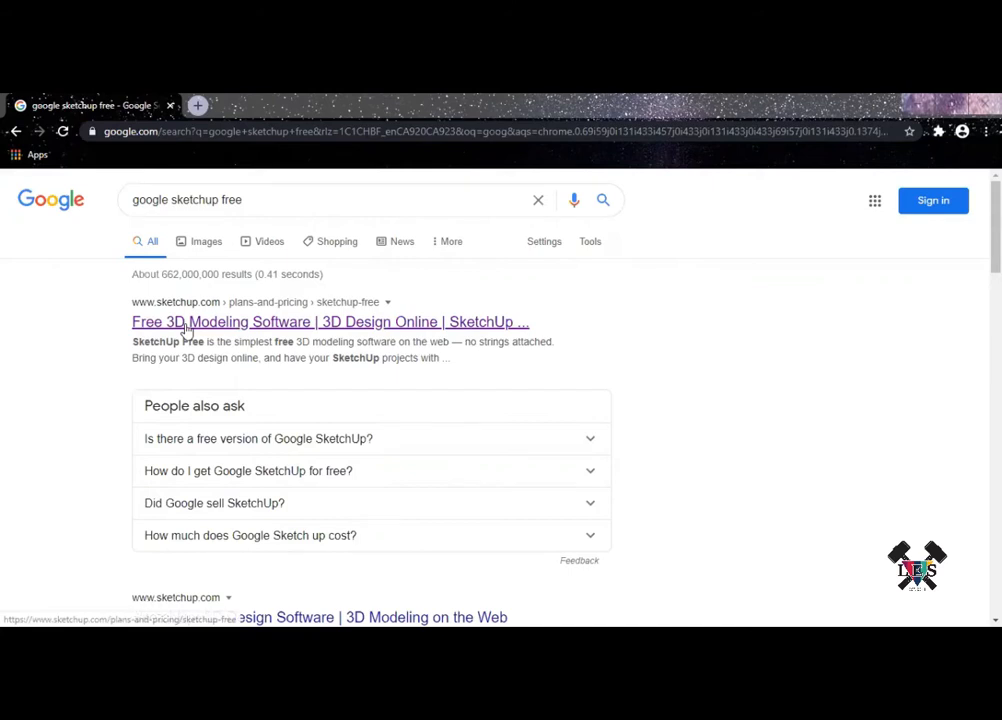
Open SketchUp Free from the search results, start modeling, and decline to reopen the unsaved model
left_click(186, 323)
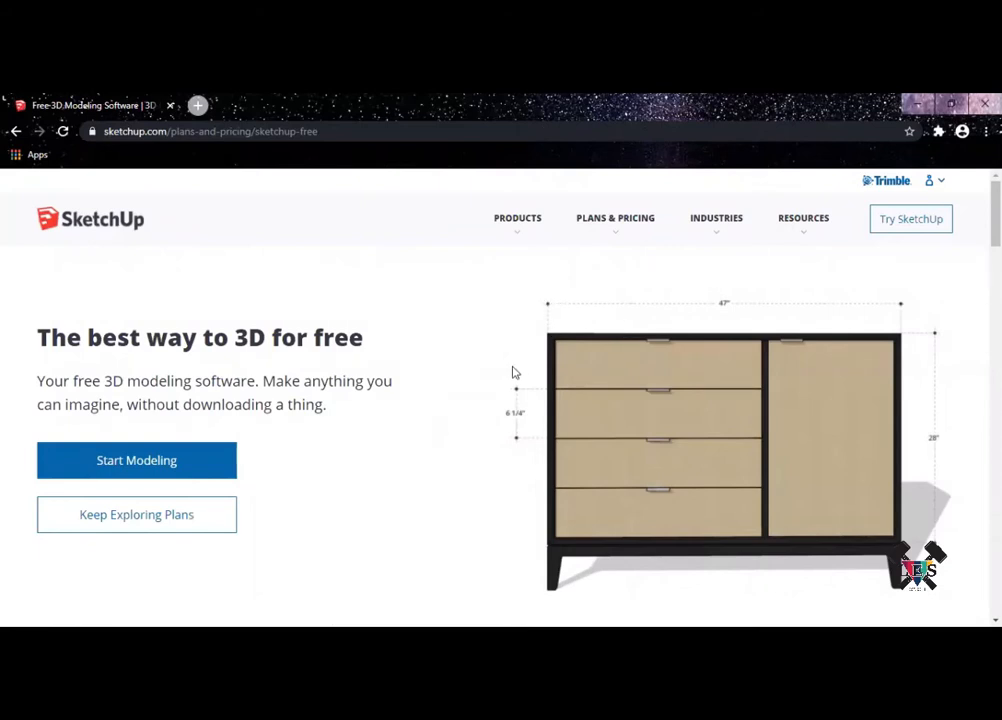
left_click(215, 460)
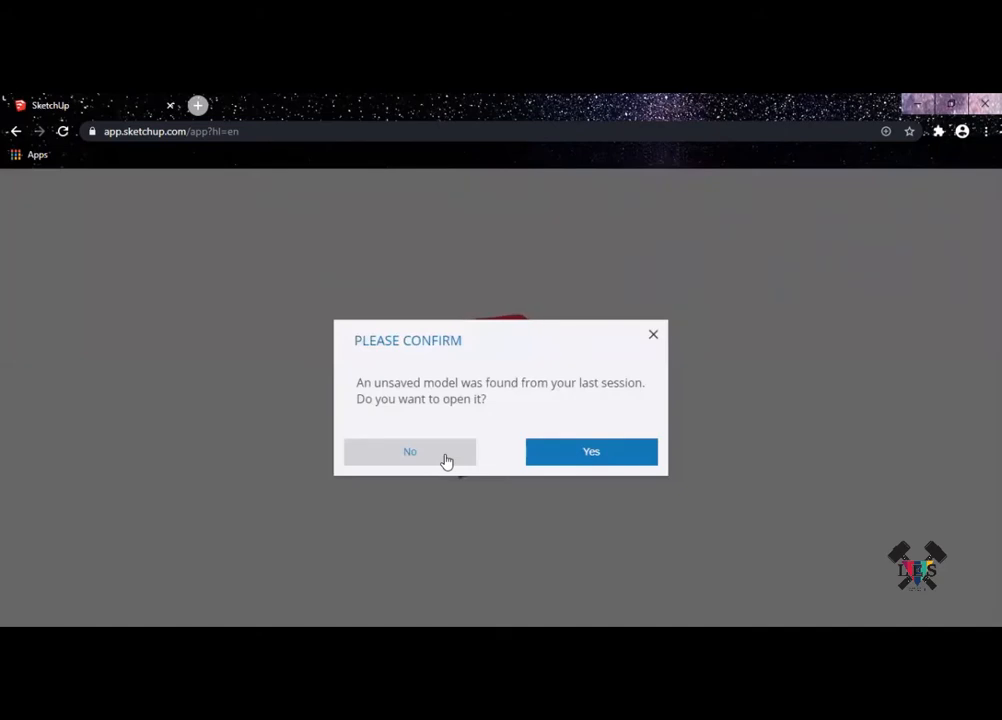
left_click(446, 461)
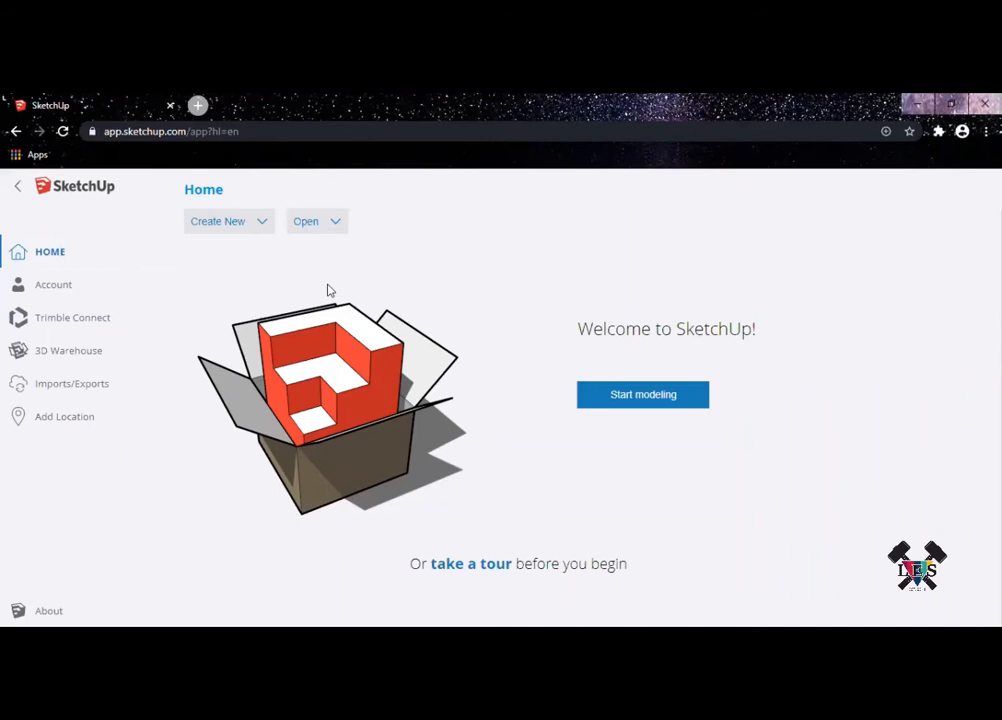
Create a new model from the Simple Template - Meters
left_click(259, 226)
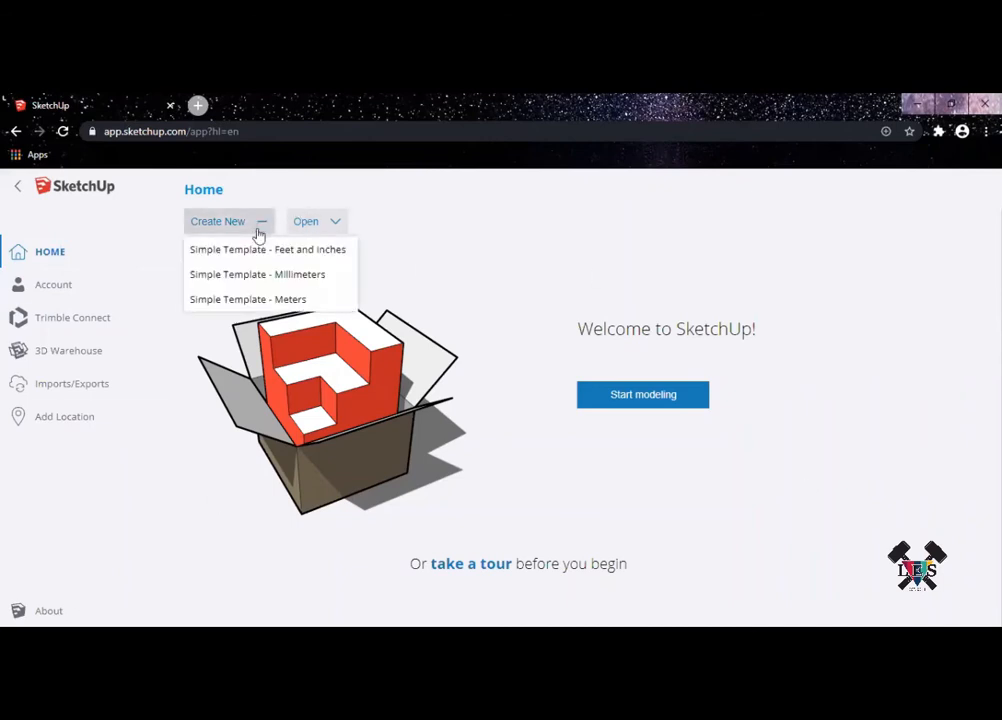
left_click(289, 299)
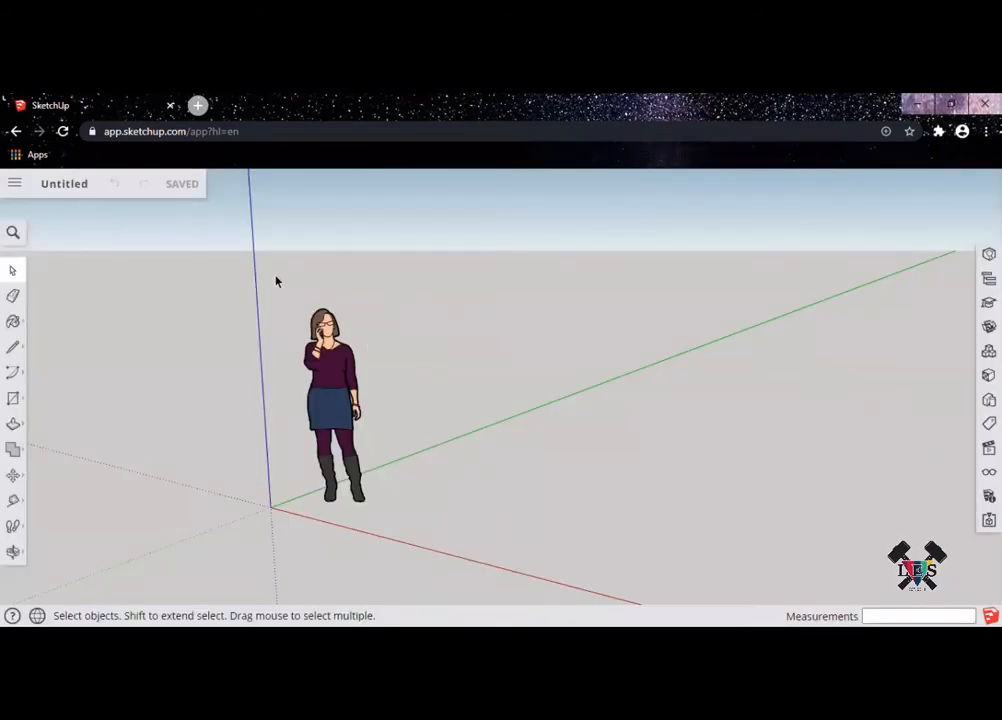
Orbit and pan around the standing figure to examine it and the model axes from different angles
left_click(333, 384)
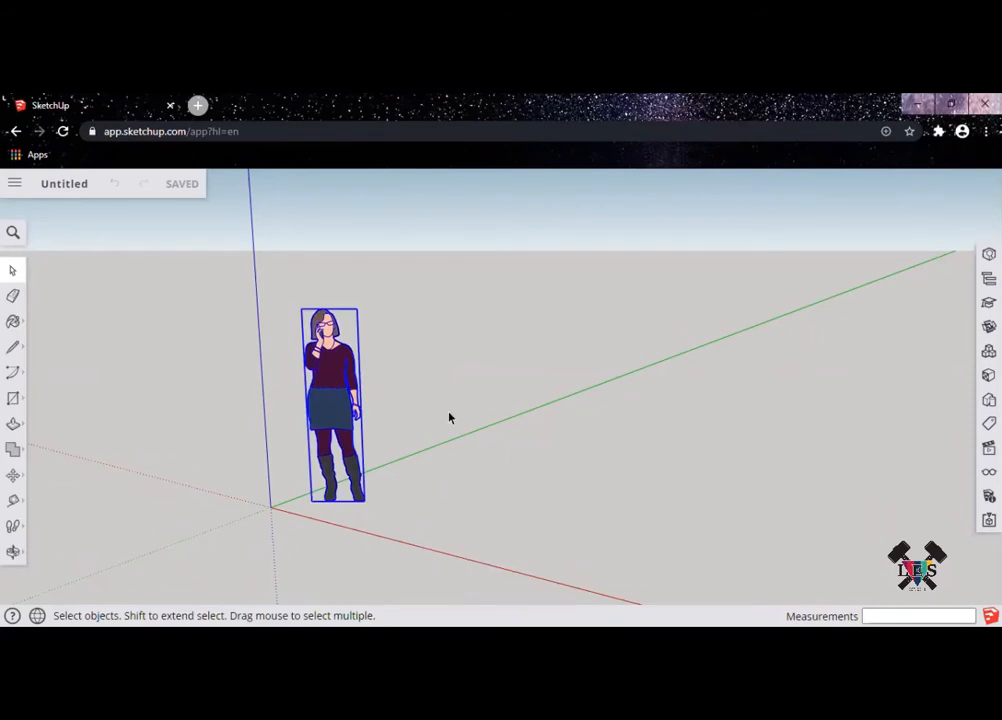
key("o")
left_click_drag(488, 382, 481, 416)
key("space")
left_click(476, 514)
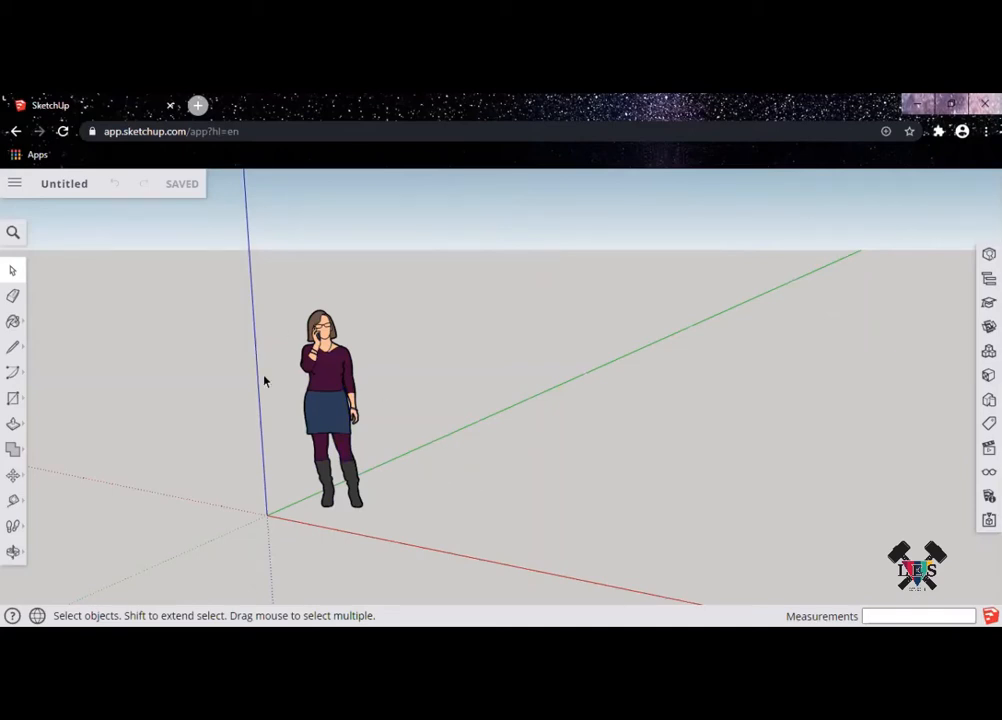
key("h")
mouse_move(284, 380)
left_mouse_down()
mouse_move(513, 375)
mouse_move(448, 296)
mouse_move(566, 430)
mouse_move(316, 334)
mouse_move(660, 381)
mouse_move(141, 361)
mouse_move(356, 380)
mouse_move(331, 357)
left_mouse_up()
mouse_move(342, 400)
left_mouse_down()
mouse_move(425, 360)
mouse_move(497, 380)
left_mouse_up()
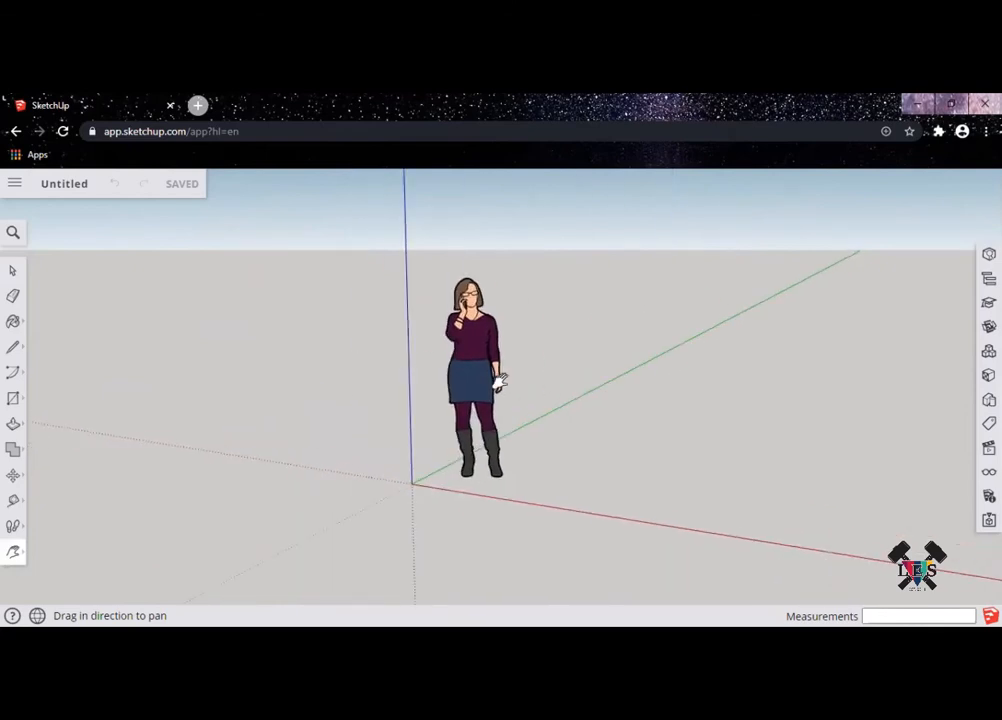
left_click_drag(260, 370, 285, 432)
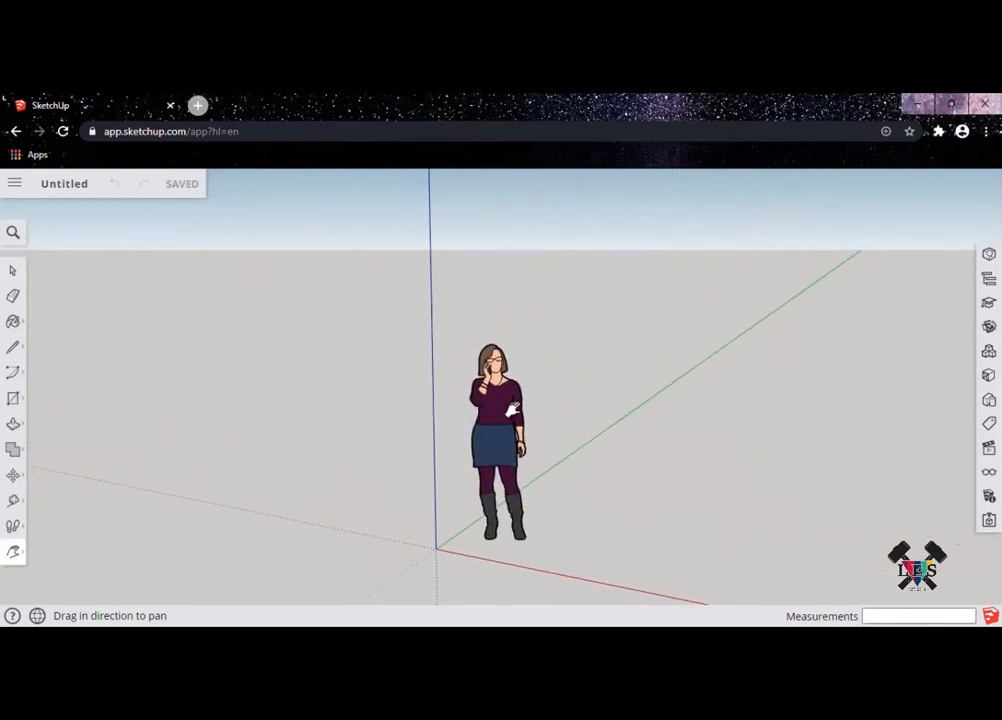
key("o")
mouse_move(447, 396)
left_mouse_down()
mouse_move(447, 371)
mouse_move(855, 381)
mouse_move(687, 394)
mouse_move(181, 376)
mouse_move(420, 410)
mouse_move(866, 409)
mouse_move(300, 391)
mouse_move(521, 409)
mouse_move(467, 385)
mouse_move(457, 397)
left_mouse_up()
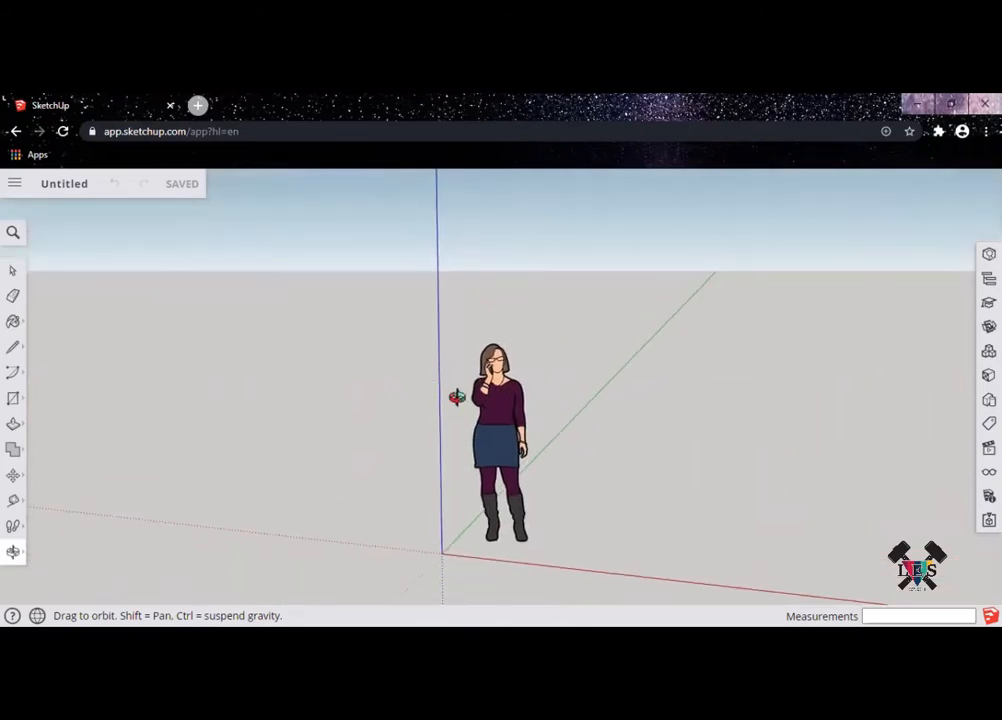
left_click_drag(405, 425, 447, 432)
key("space")
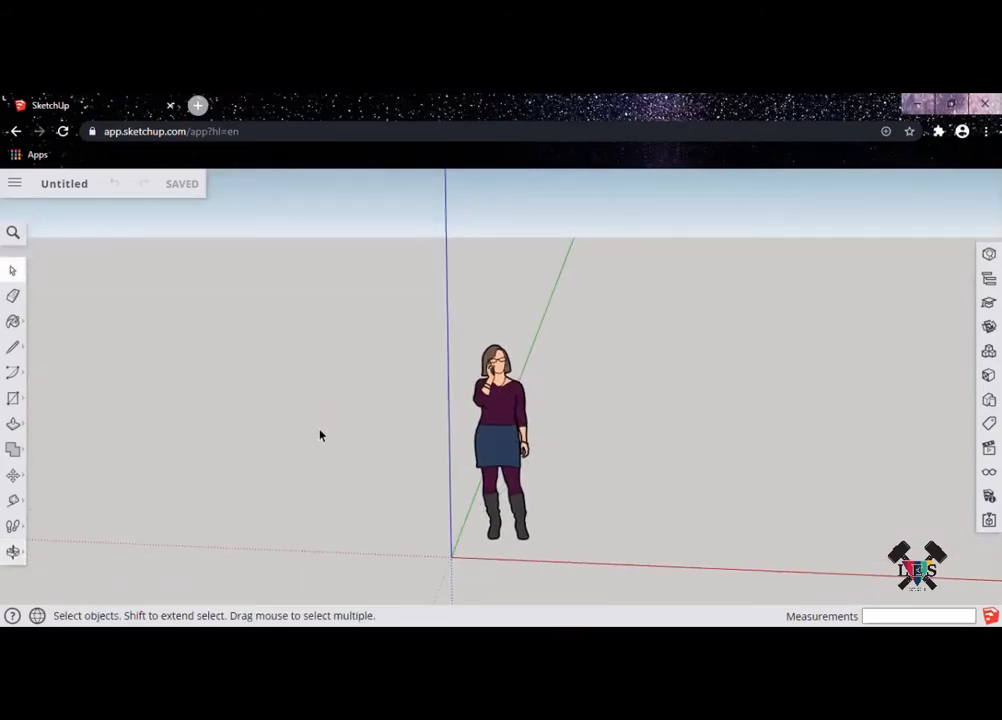
middle_click_drag(569, 388, 443, 387)
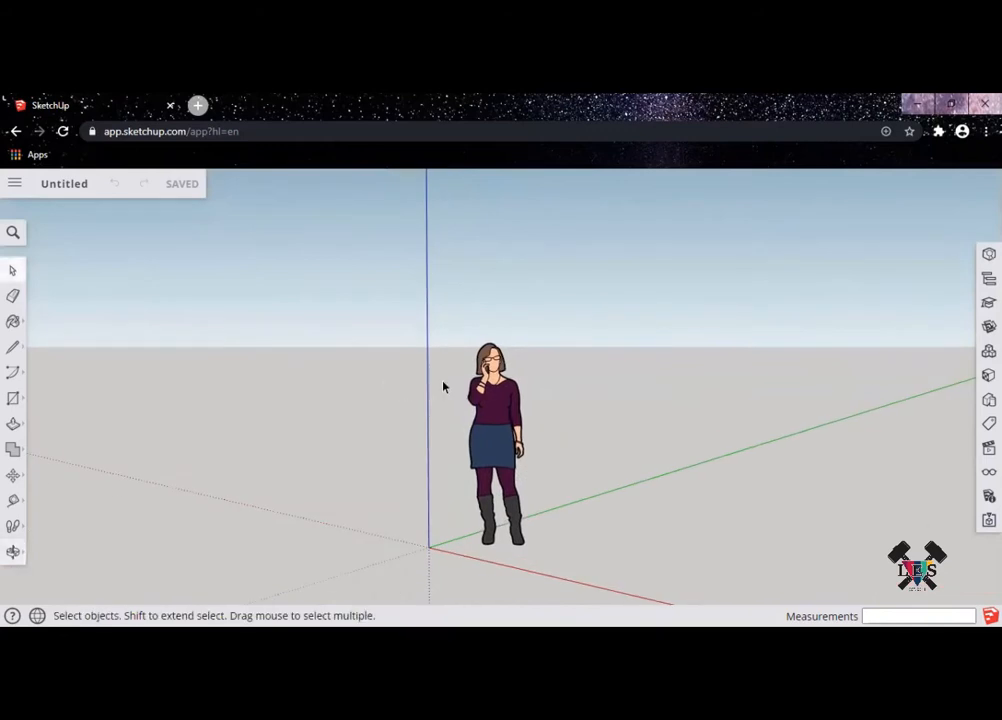
right_click(440, 383)
left_click(307, 411)
middle_click(365, 350, "shift")
left_click(13, 233)
left_click(15, 233)
left_click(13, 236)
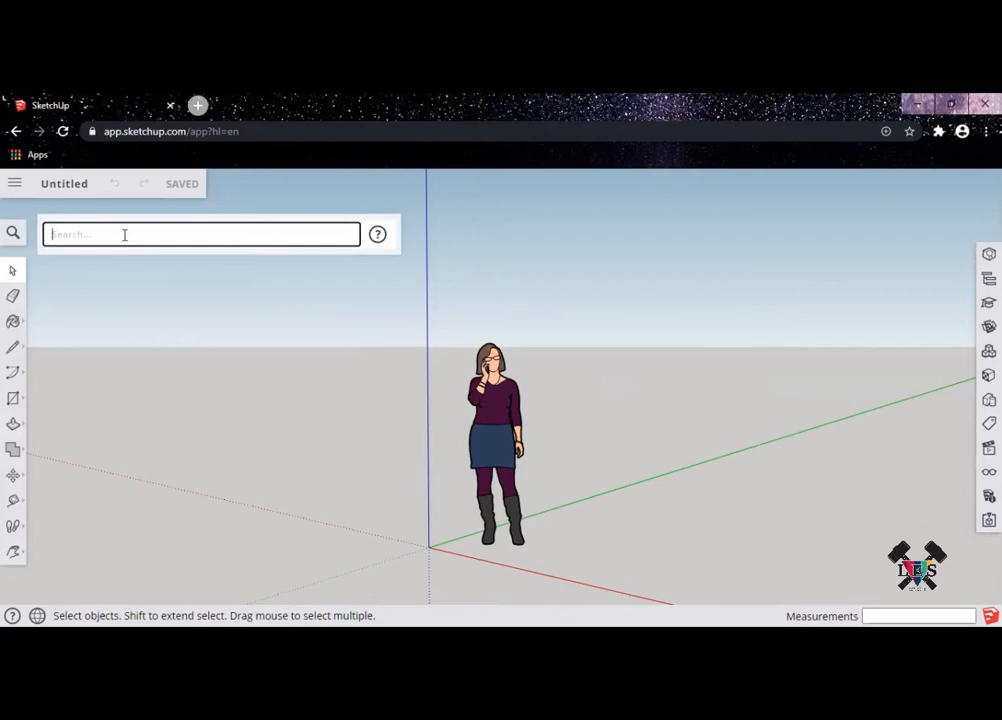
left_click(13, 236)
Delete the standing figure and undo the deletion
left_click(518, 440)
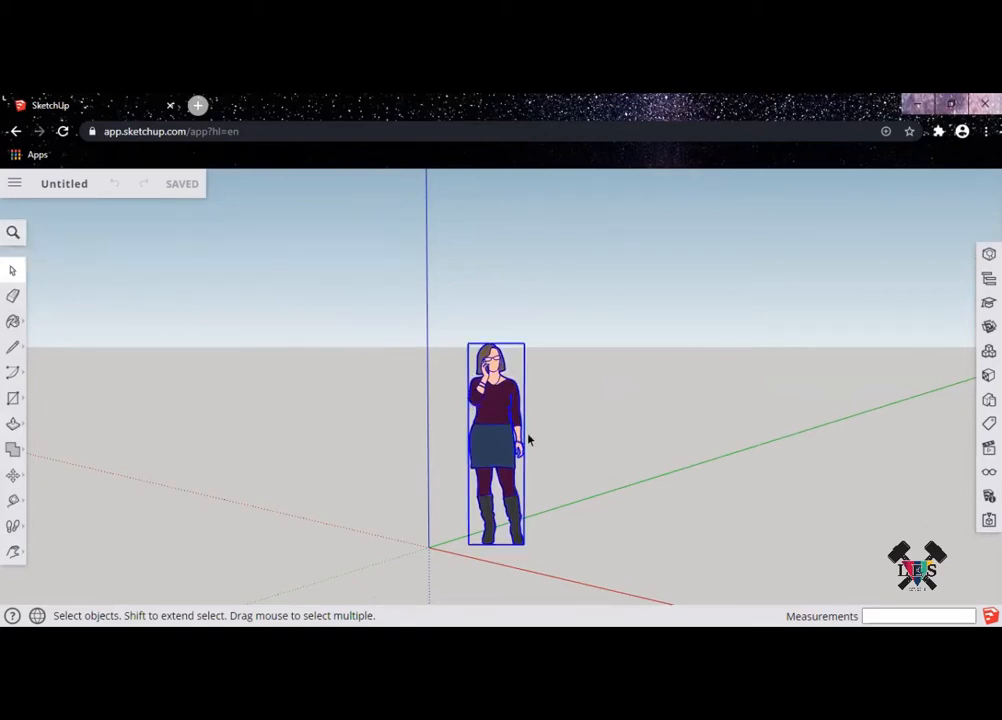
key("Delete")
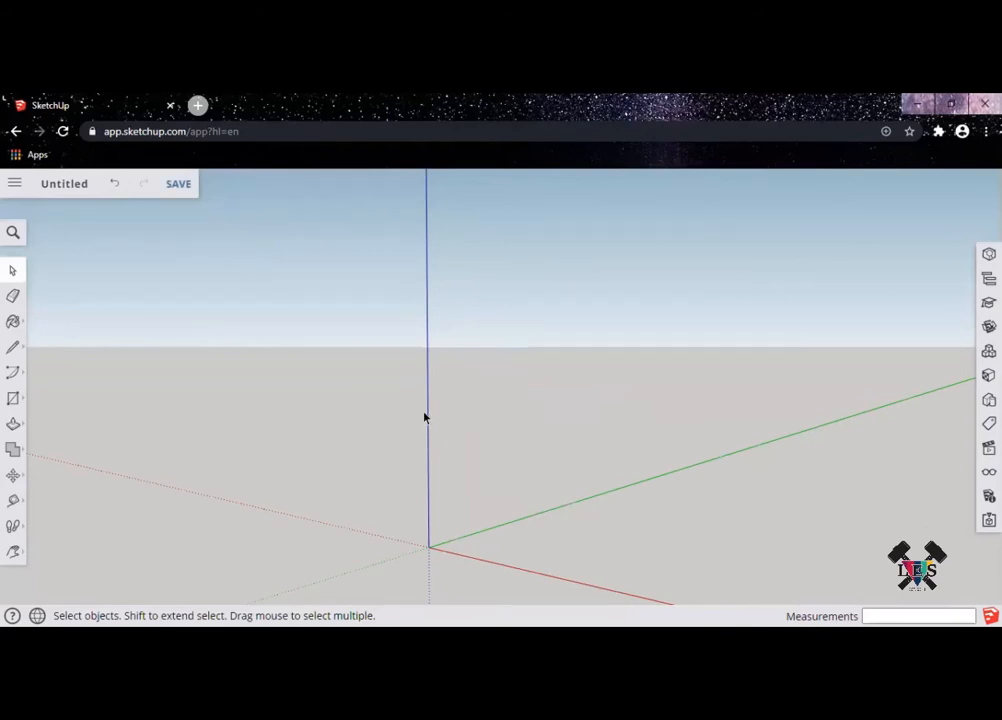
left_click_drag(425, 387, 506, 393)
key("ctrl+z")
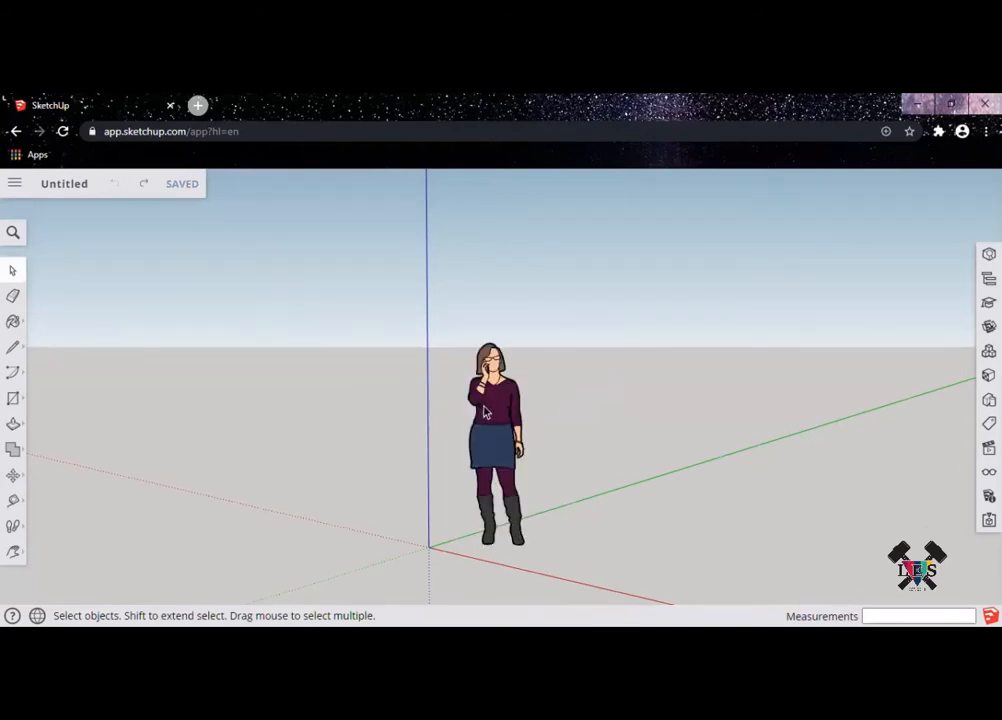
Delete the standing figure from the model
left_click(489, 415)
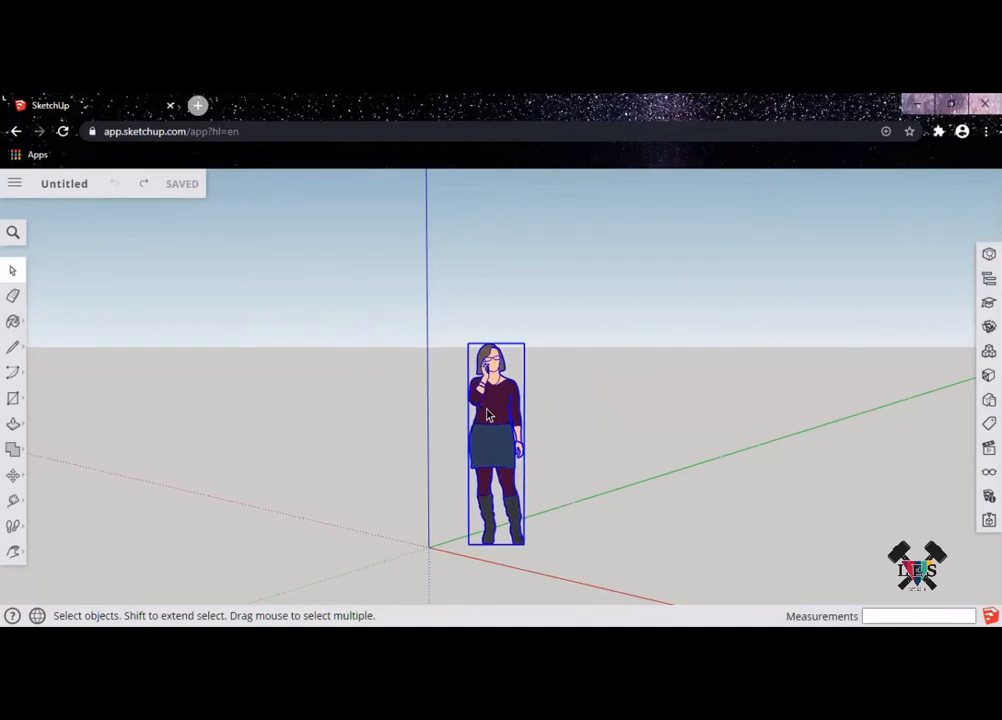
key("Delete")
Draw a chain of connected freehand lines from the origin, looping through a four-sided outline and continuing with an open tail below the origin
middle_click_drag(553, 399, 604, 416)
middle_click_drag(644, 451, 691, 474)
scroll(692, 475, "up", 2)
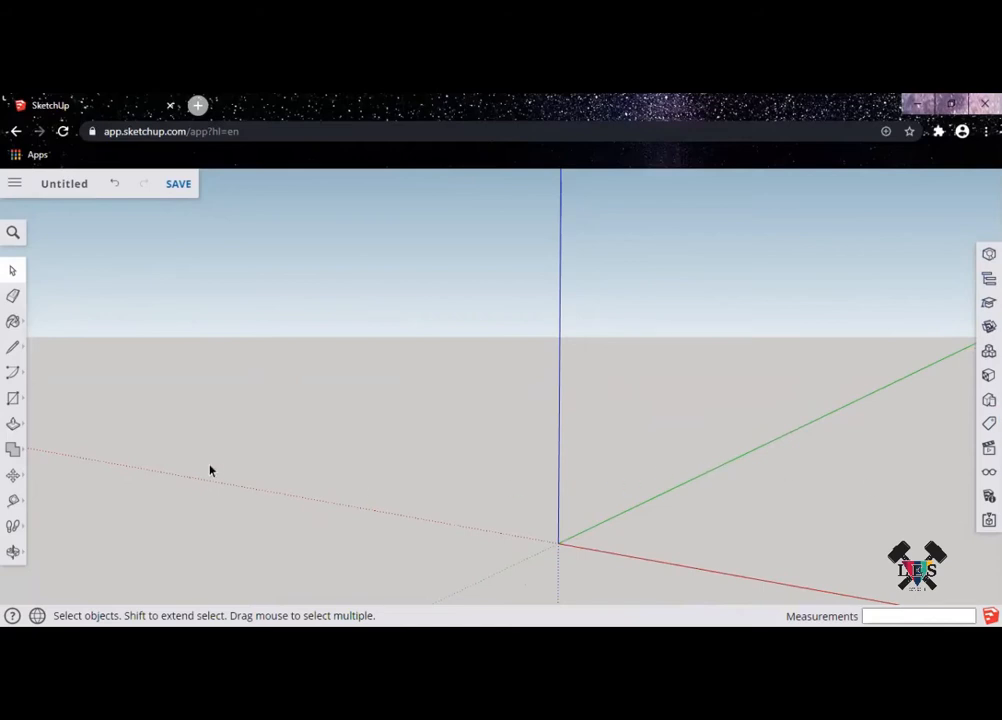
middle_click_drag(670, 486, 640, 485)
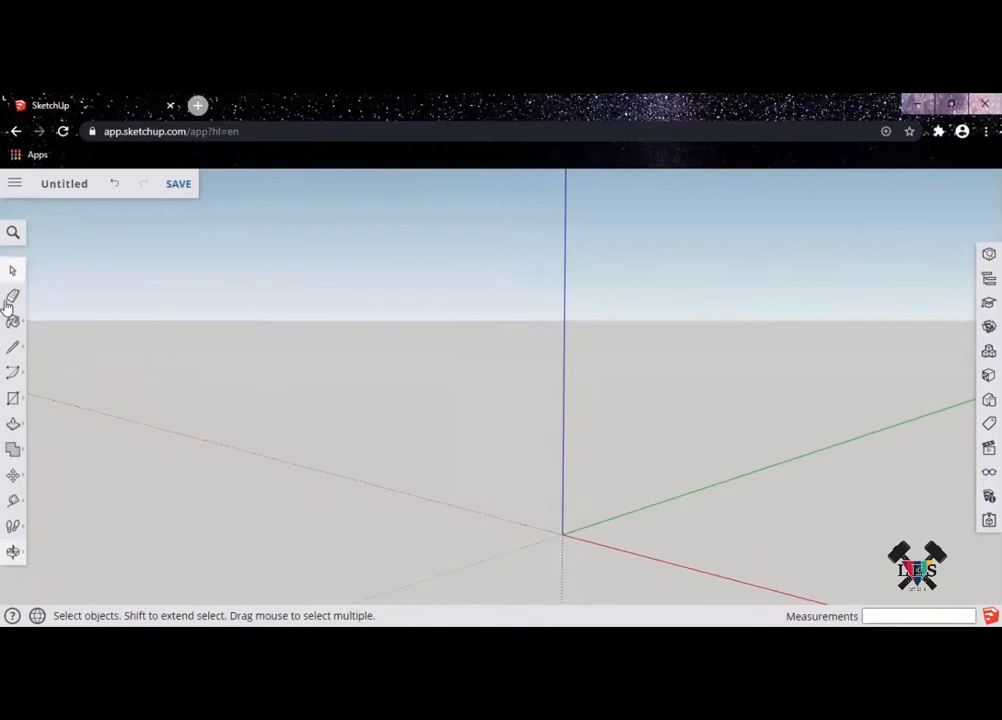
left_click(13, 350)
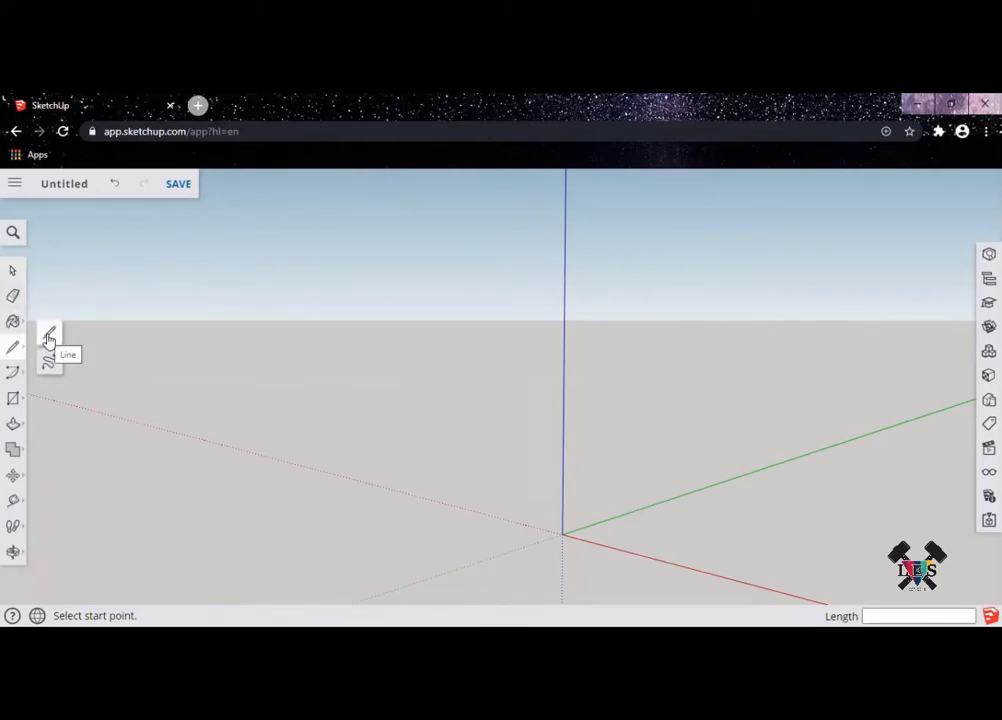
left_click(47, 336)
left_click(562, 533)
left_click(770, 493)
left_click(738, 397)
left_click(608, 417)
left_click(562, 533)
left_click(554, 557)
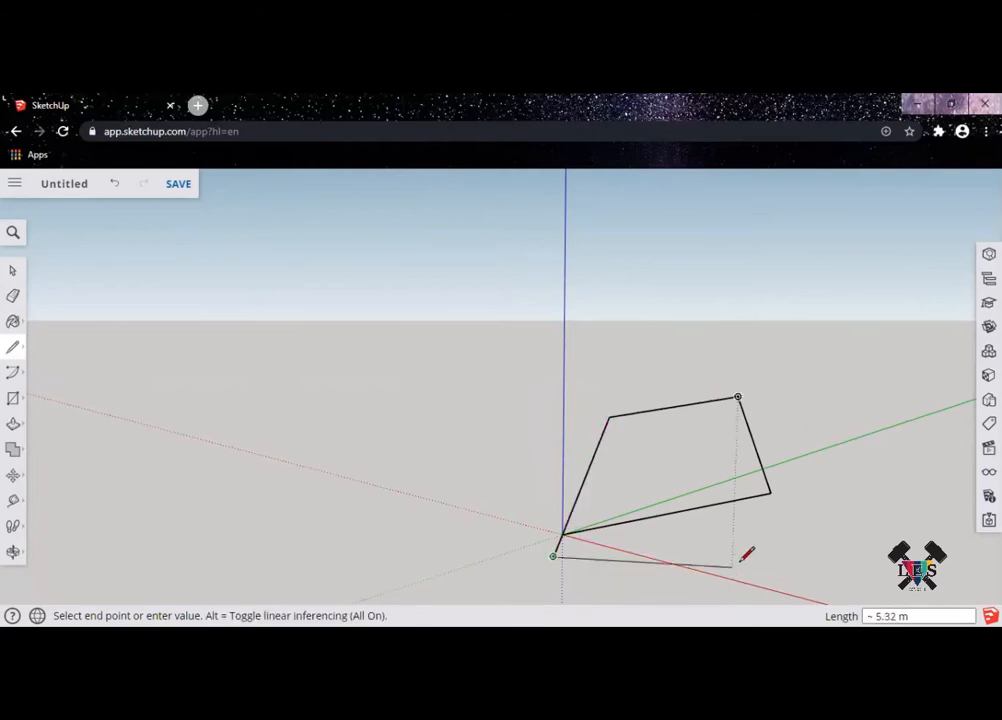
double_click(733, 557)
key("space")
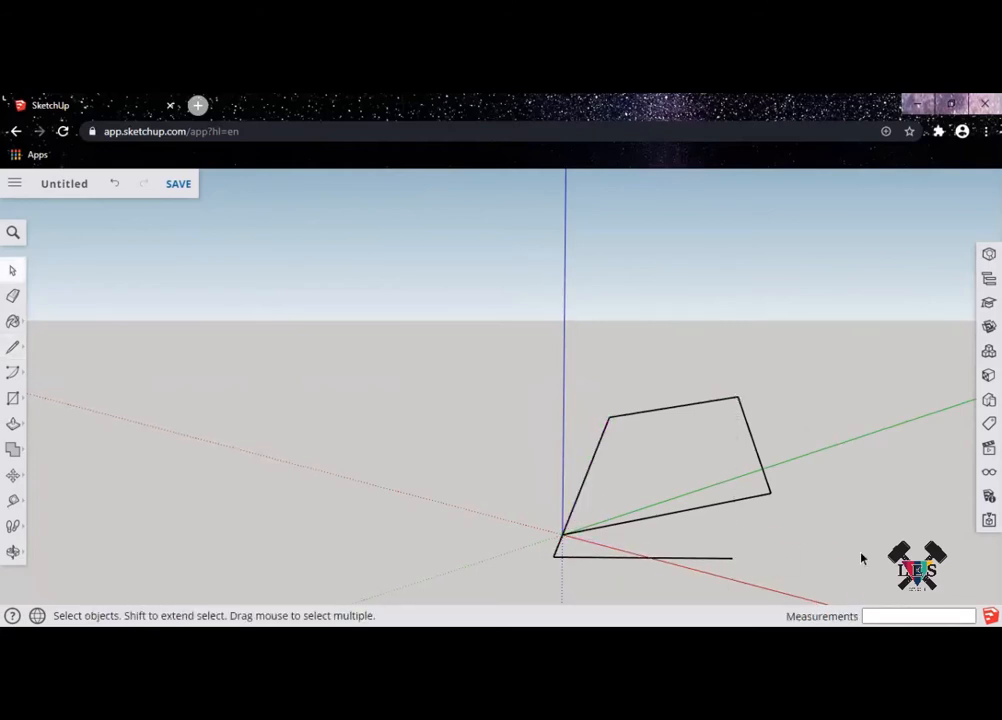
Delete all the freehand lines drawn around the origin
key("Delete")
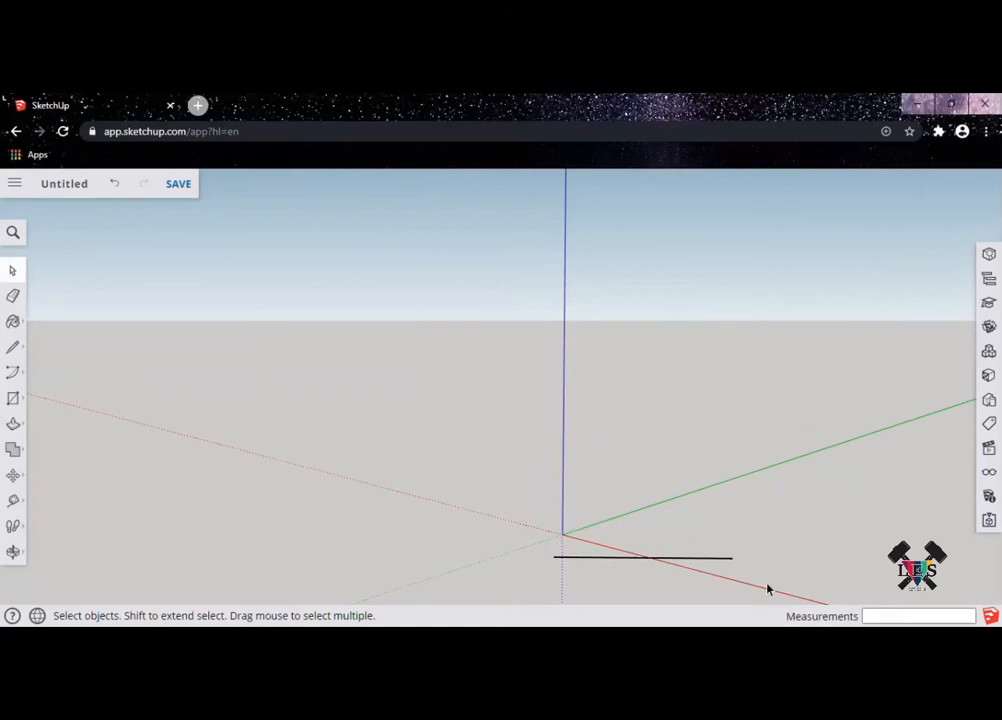
left_click_drag(464, 476, 794, 588)
key("Delete")
Draw a rectangle on the ground plane with one corner at the origin
middle_click_drag(474, 512, 738, 532)
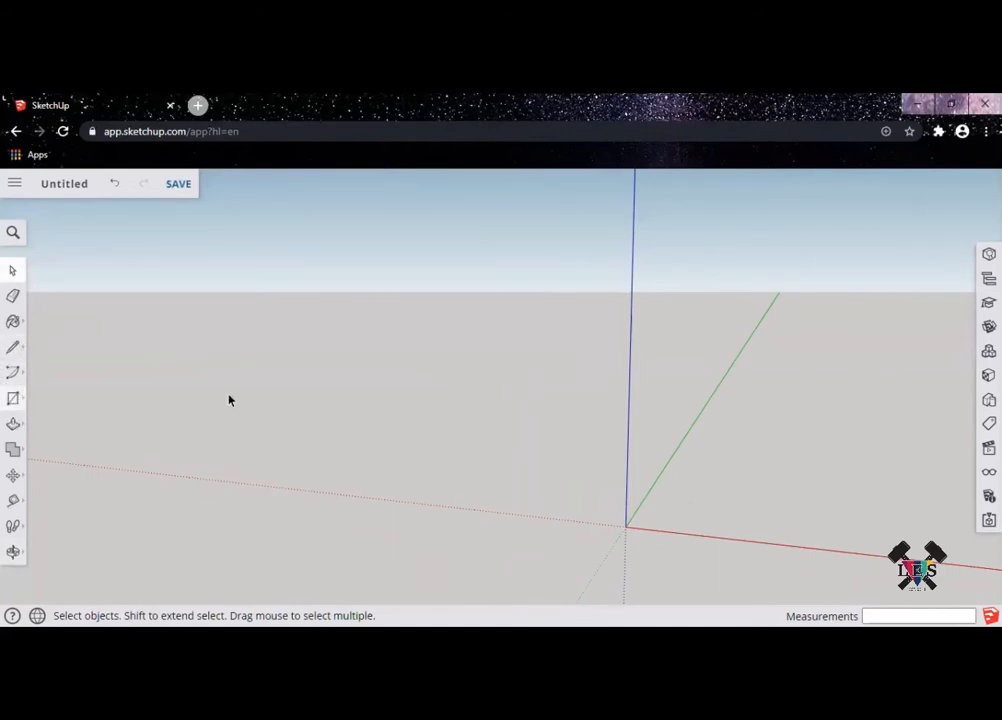
key("r")
left_click(627, 524)
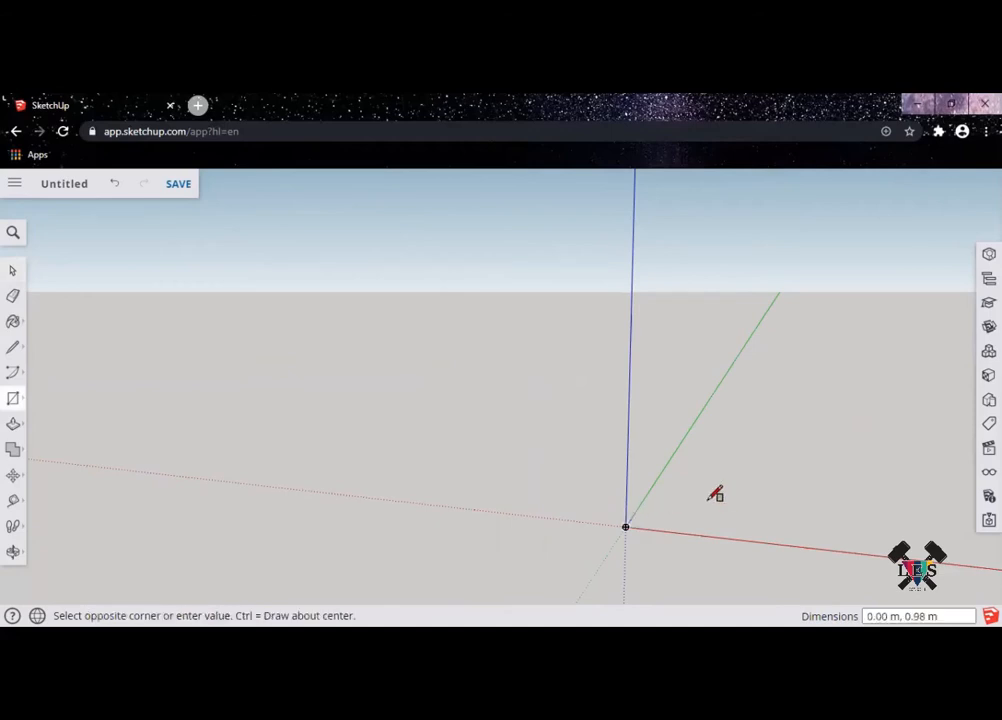
left_click(866, 452)
Draw a closed, downward-pointing triangle with the Line tool behind the rectangle, across the blue axis
key("l")
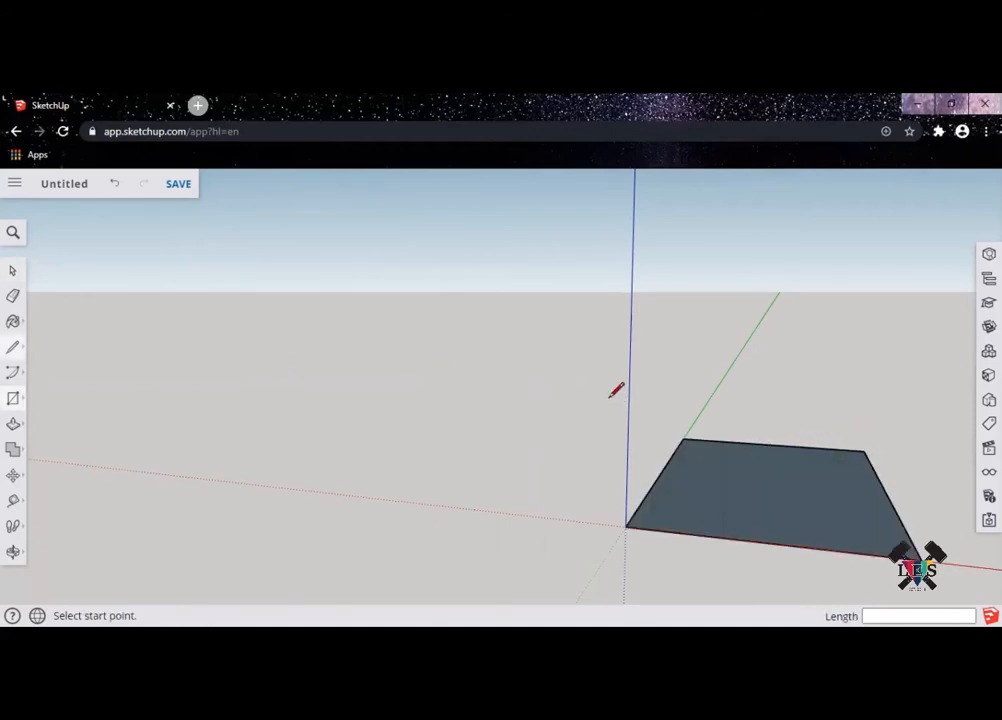
left_click(607, 461)
left_click(716, 320)
left_click(519, 320)
left_click(607, 461)
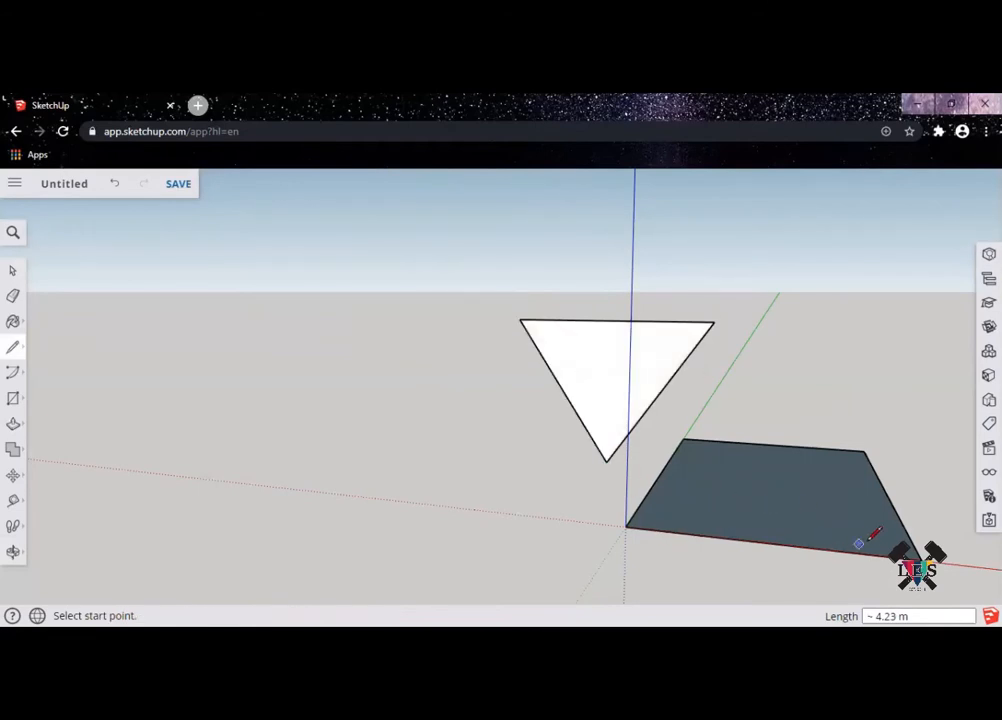
Select the rectangle and the triangle together and delete them
key("space")
left_click_drag(928, 579, 406, 306)
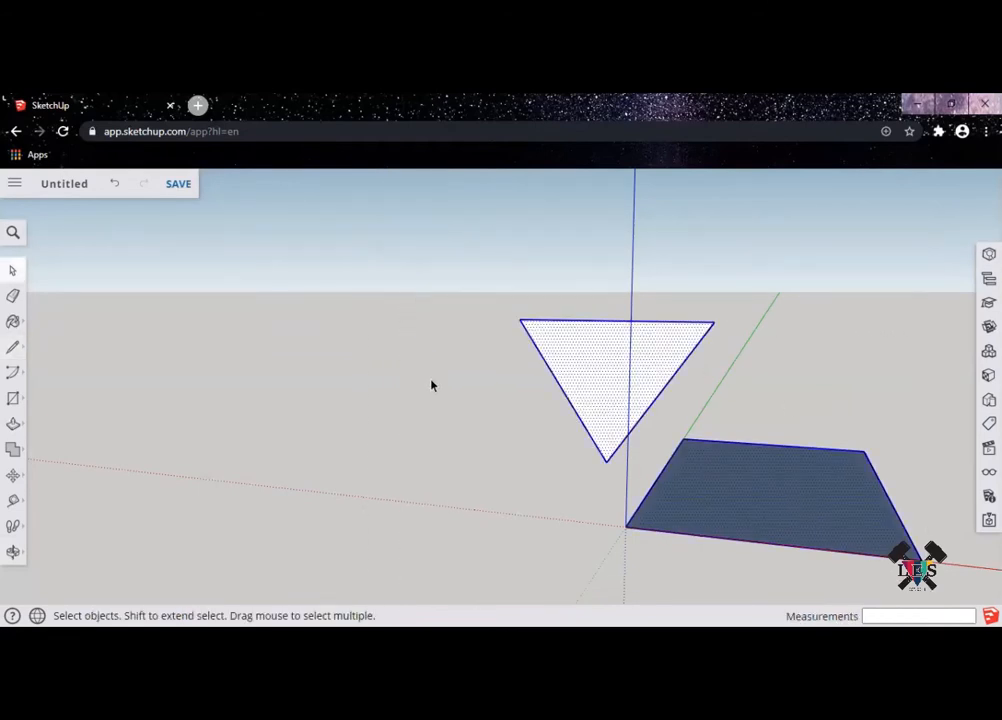
key("Delete")
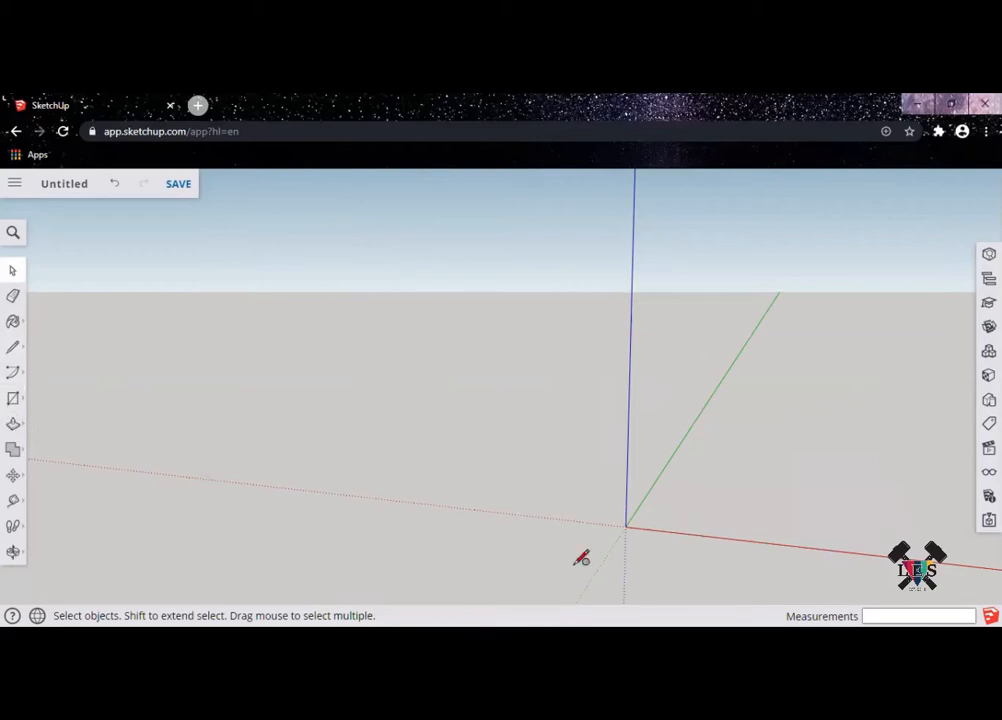
Draw a circle on the ground plane centred on the origin, with a radius of about 2.26 m
key("c")
left_click(626, 525)
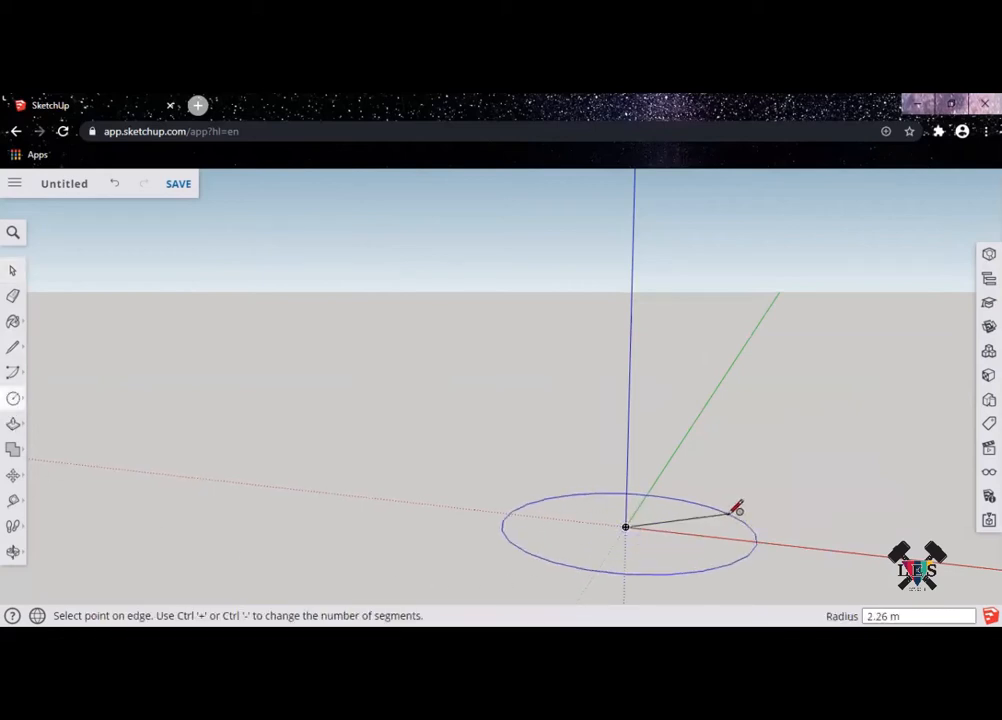
left_click(738, 508)
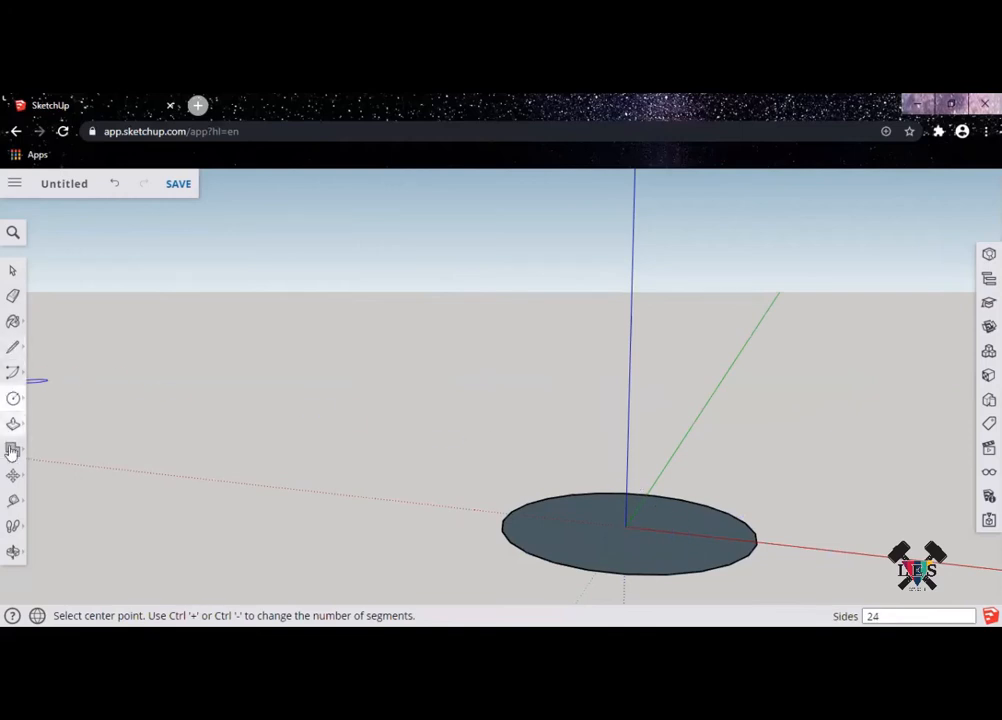
left_click(15, 400)
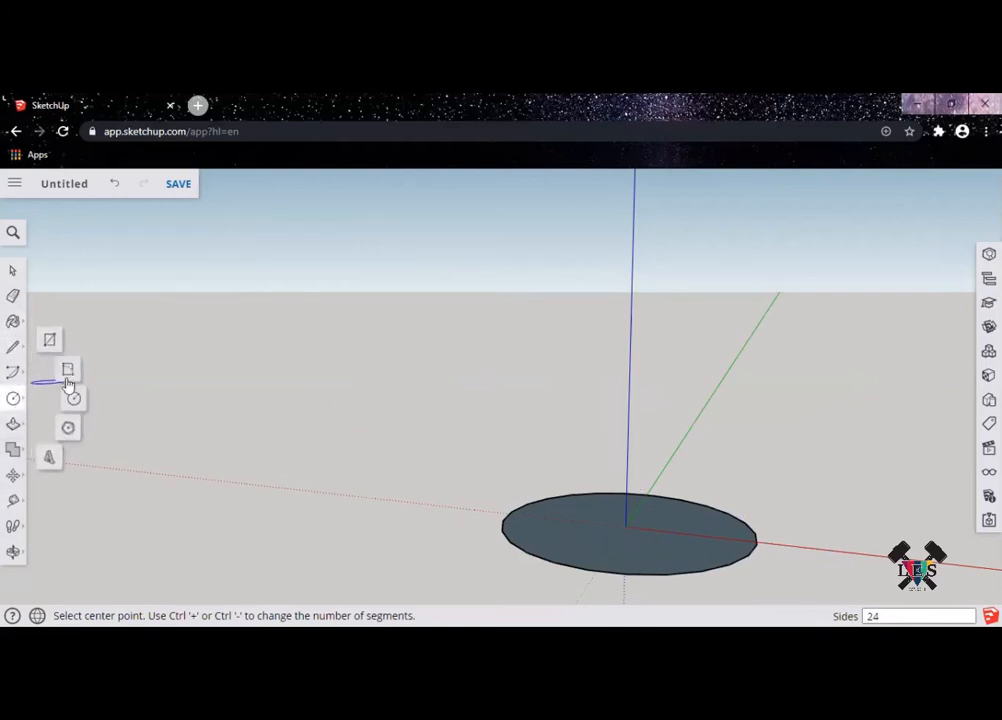
left_click(18, 401)
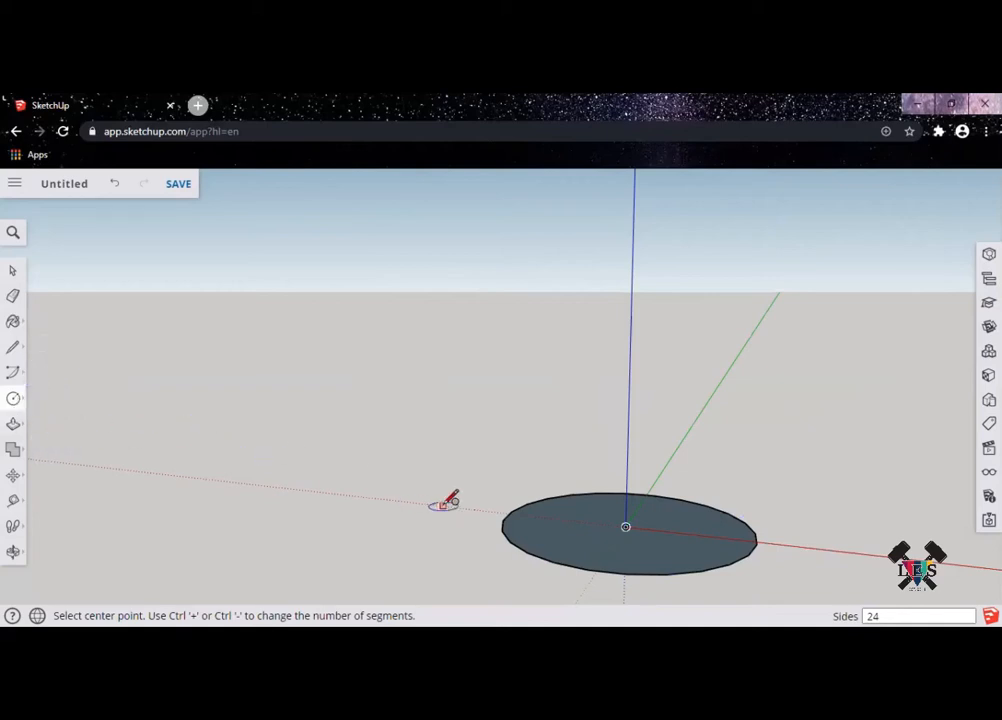
Delete the face of the circle at the origin
key("space")
left_click(716, 561)
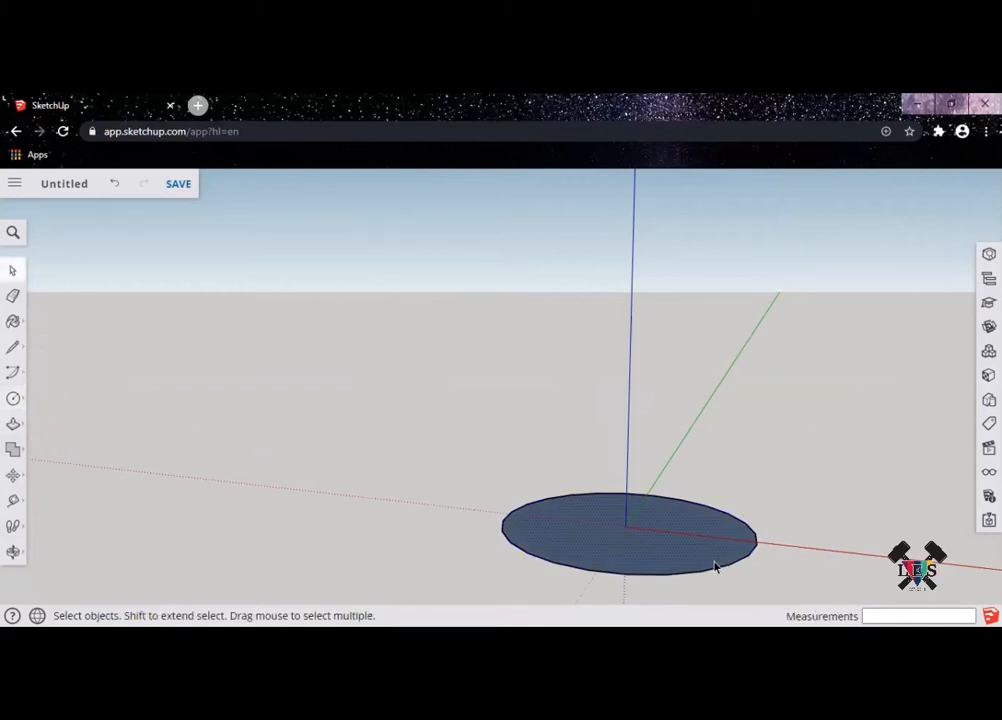
key("Delete")
left_click_drag(560, 460, 483, 424)
left_click(484, 443)
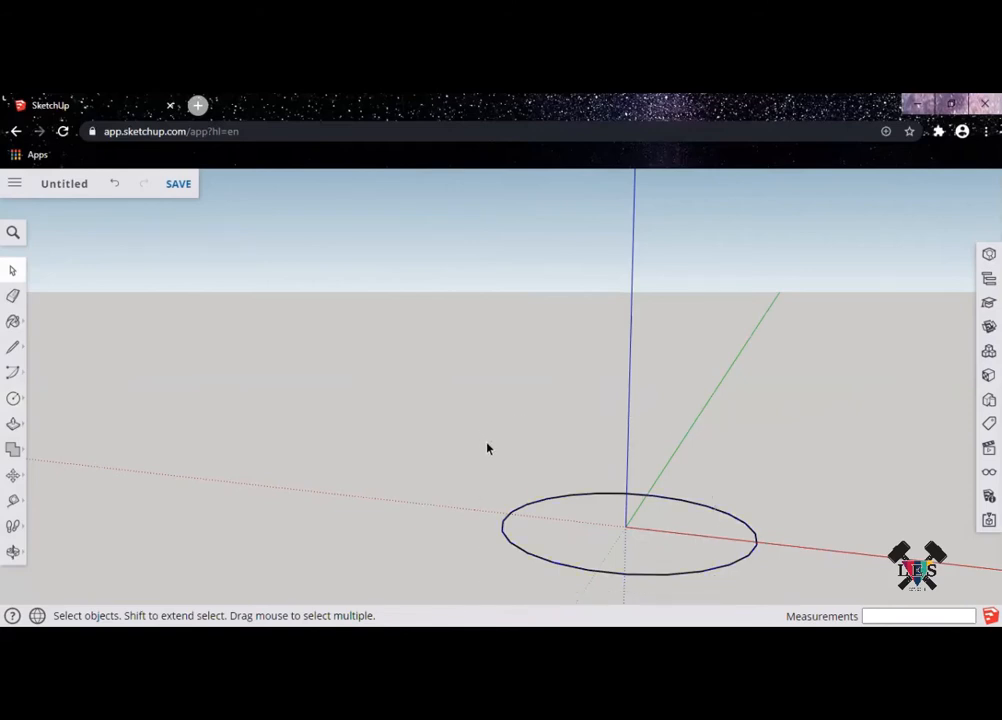
Select the remaining circle outline around the origin and delete it
left_click_drag(530, 481, 389, 454)
key("Delete")
Draw a rectangle on the ground plane from the origin, about 6.13 m by 9.12 m
middle_click_drag(507, 444, 658, 480)
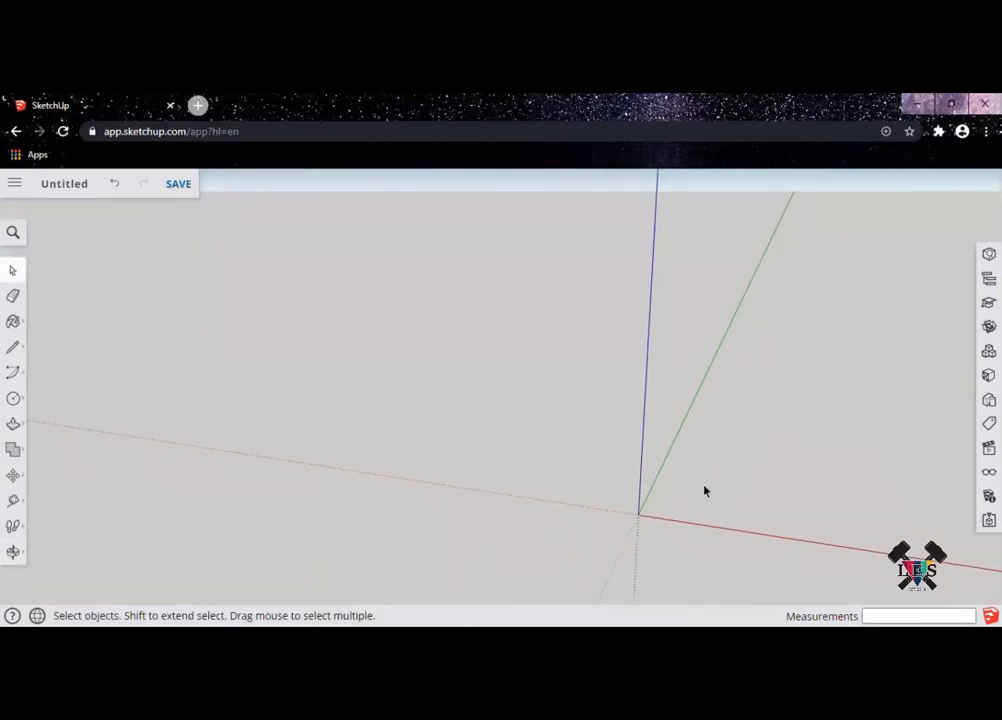
key("r")
left_click(638, 514)
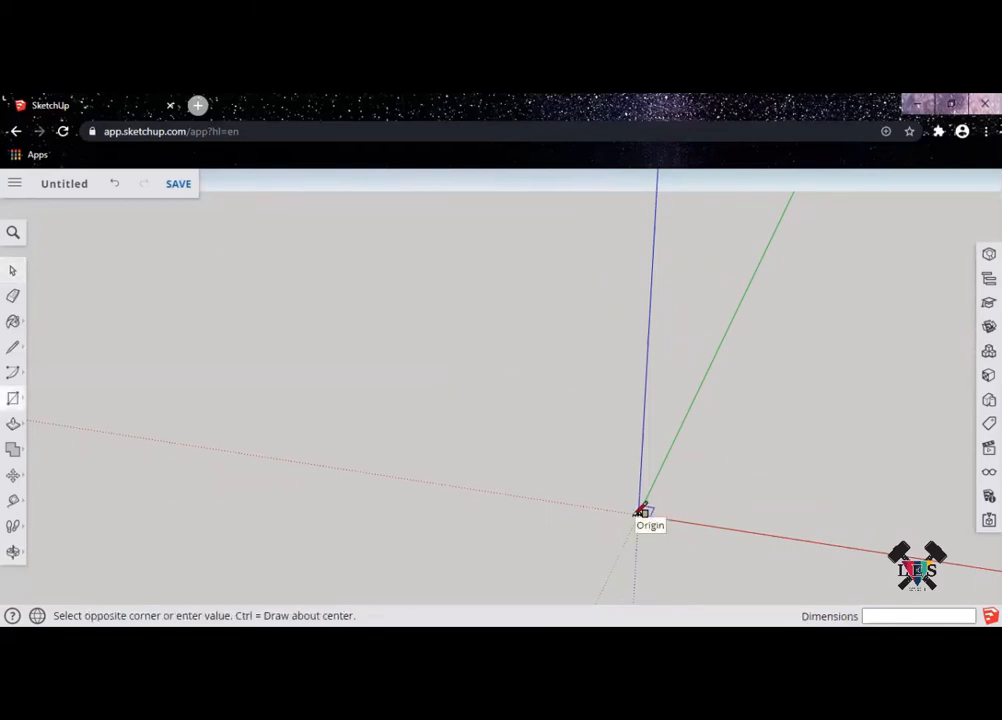
left_click(881, 432)
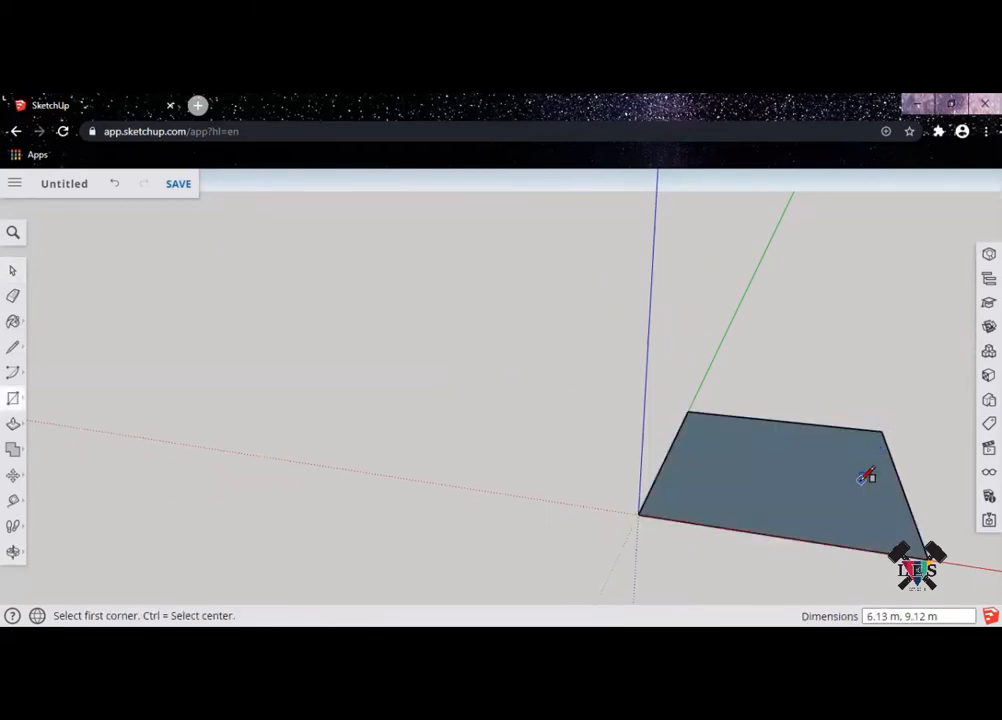
key("space")
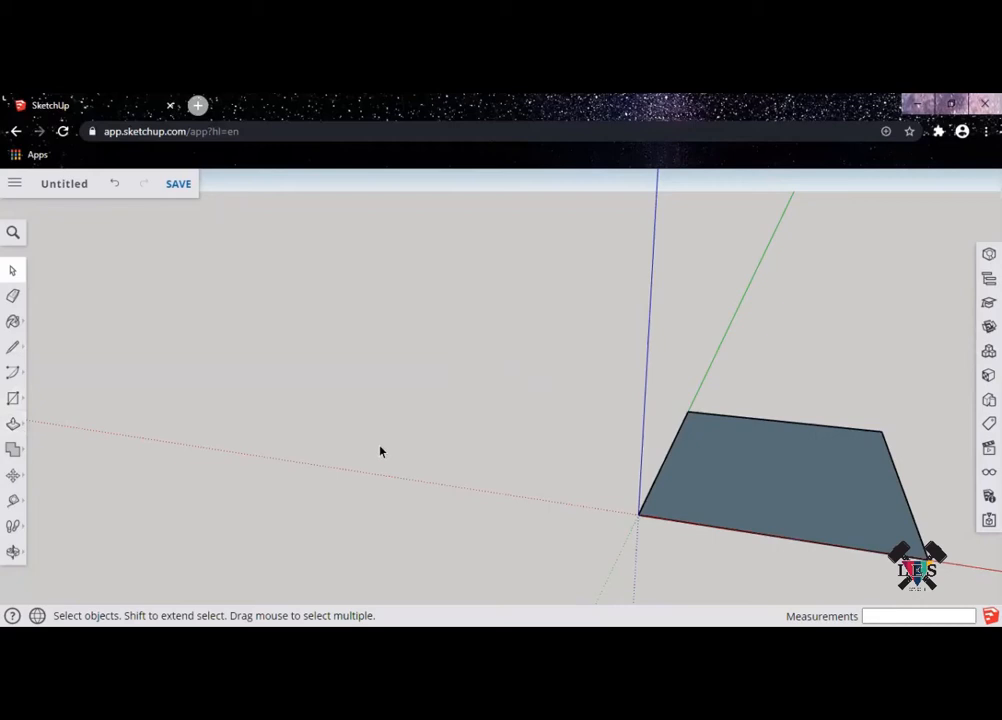
Extrude the rectangle upward into a box with Push/Pull
key("p")
left_click_drag(767, 474, 785, 309)
middle_click_drag(785, 309, 845, 325)
left_click_drag(845, 325, 858, 470)
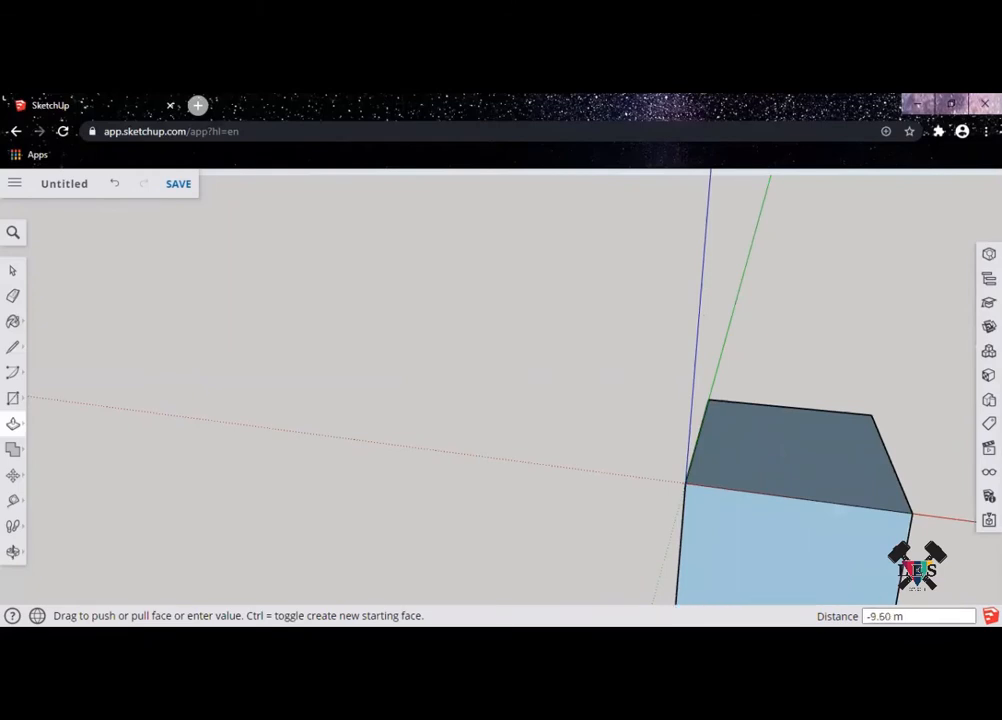
left_click_drag(880, 560, 821, 288)
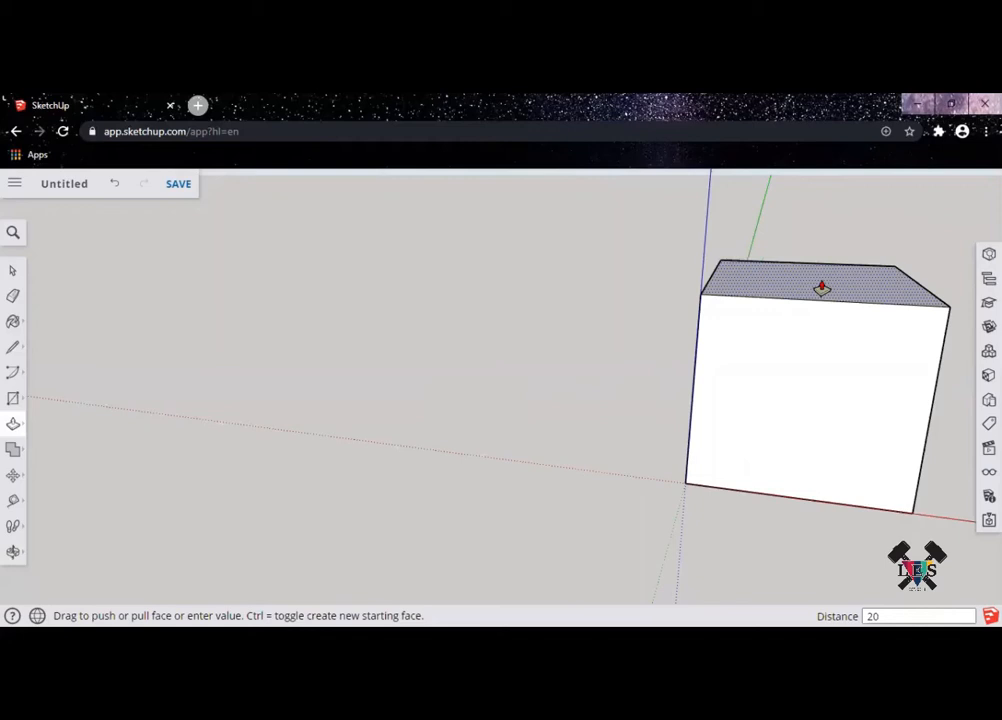
Try an extrusion distance of 20 m for the box and undo it
key("Return")
scroll(821, 289, "down", 5)
middle_click_drag(827, 286, 890, 414)
middle_click_drag(830, 252, 751, 297, "shift")
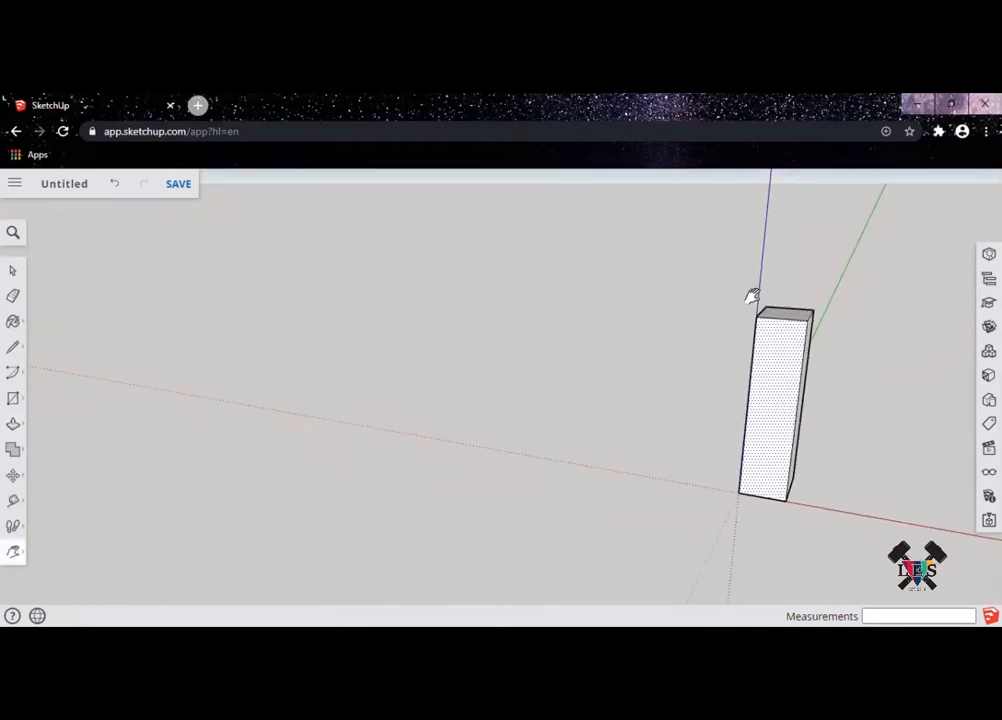
key("ctrl+z")
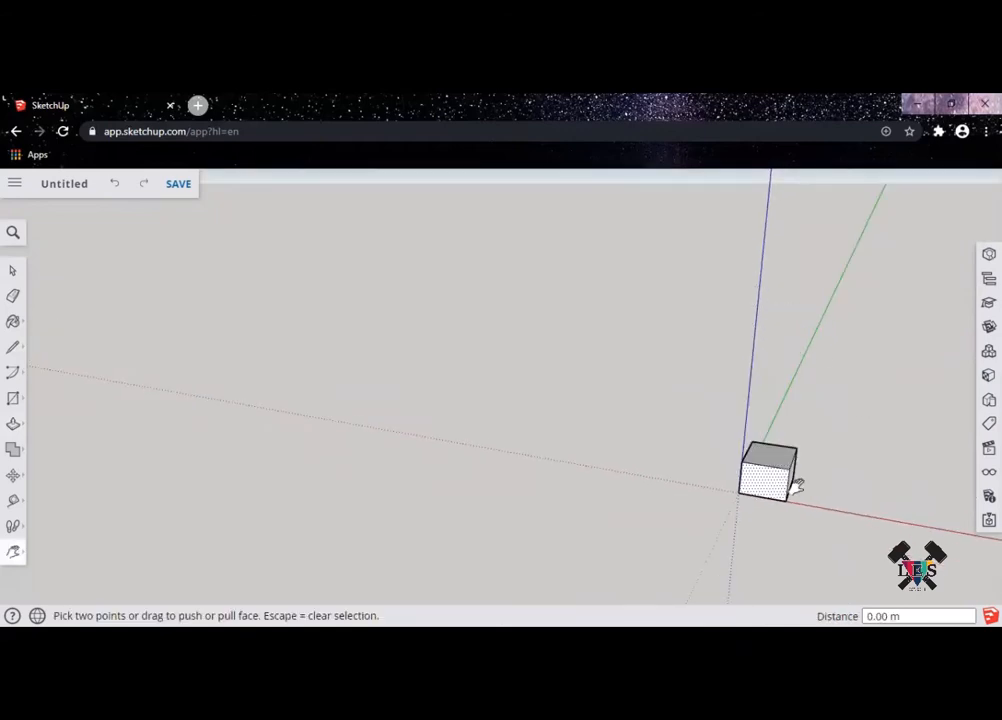
Draw connected lines from the box's top front corner at the blue axis outward, up above the box and back to the opposite top corner
scroll(760, 479, "up", 8)
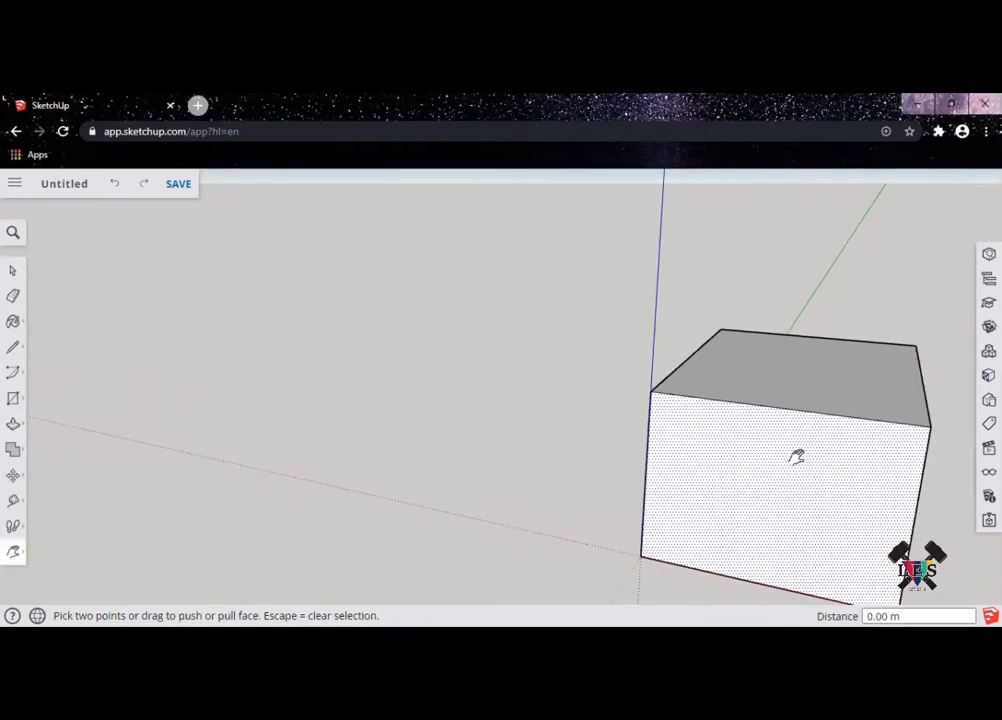
key("space")
middle_click_drag(769, 456, 792, 431)
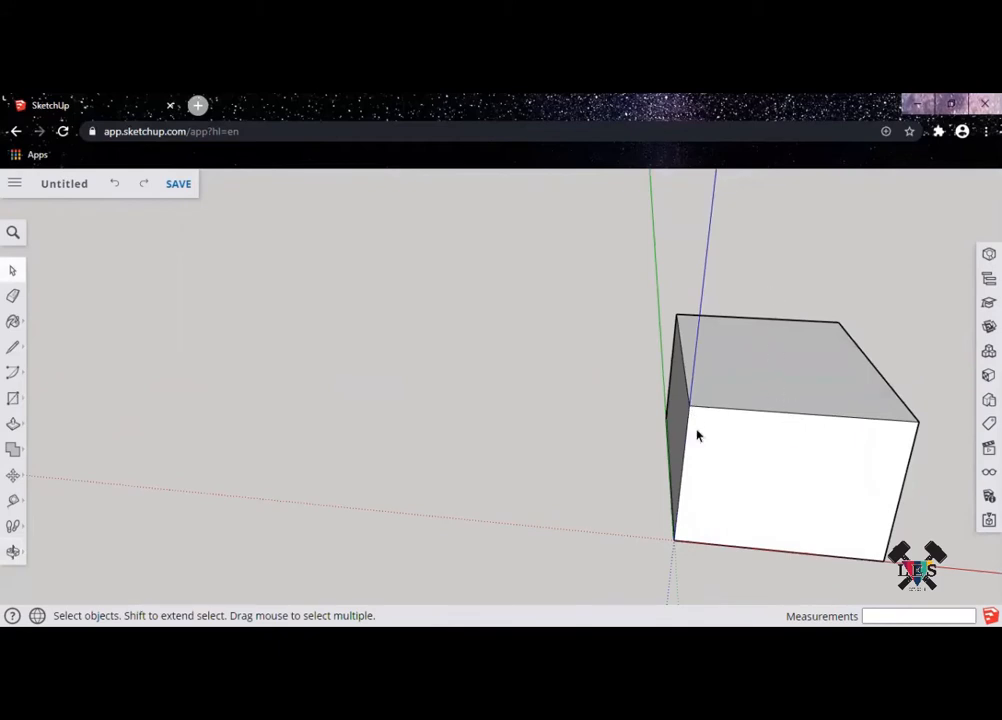
key("l")
left_click(688, 403)
middle_click_drag(646, 400, 638, 337)
left_click(630, 348)
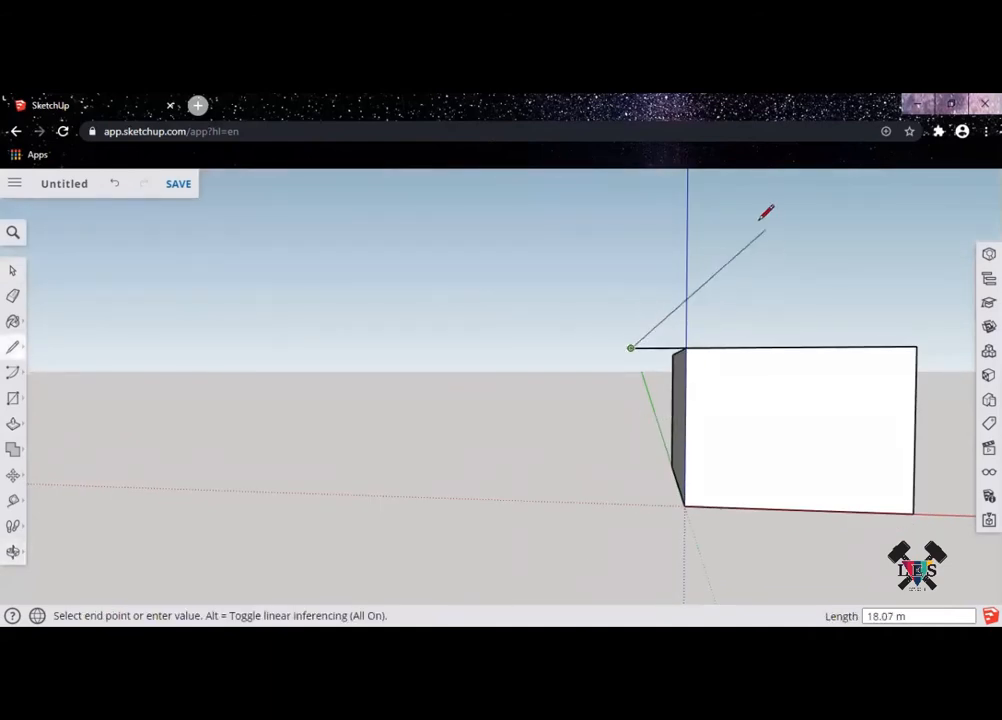
left_click(759, 214)
left_click(916, 347)
mouse_move(916, 347)
middle_mouse_down()
mouse_move(868, 369)
mouse_move(908, 353)
middle_mouse_up()
Undo the connected lines drawn from the box's top front corner
key("ctrl+z")
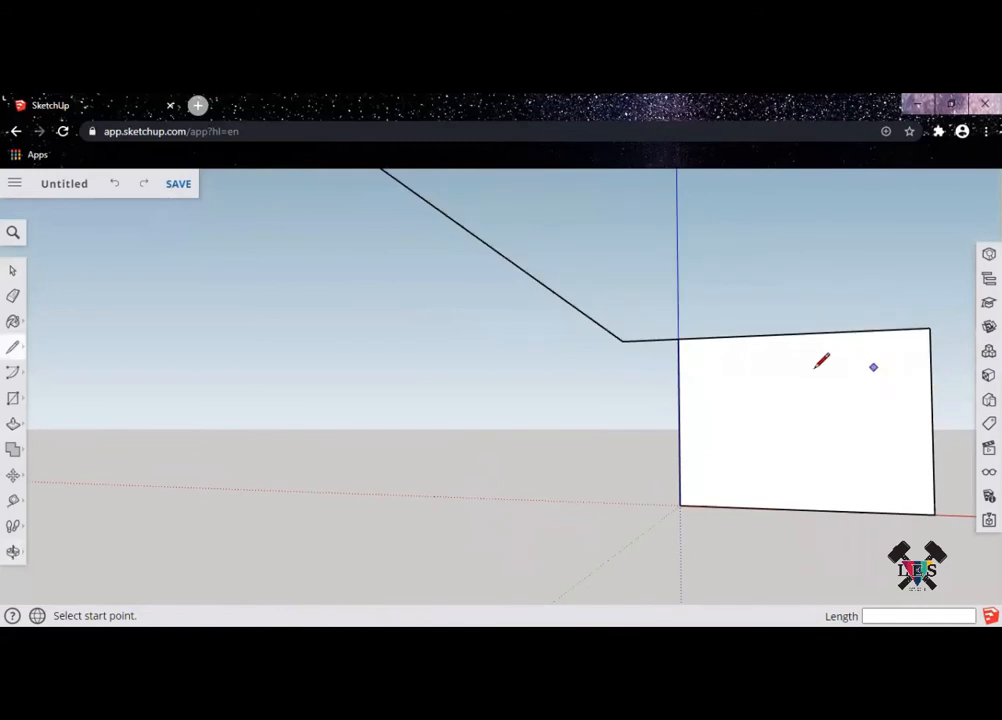
key("ctrl+z")
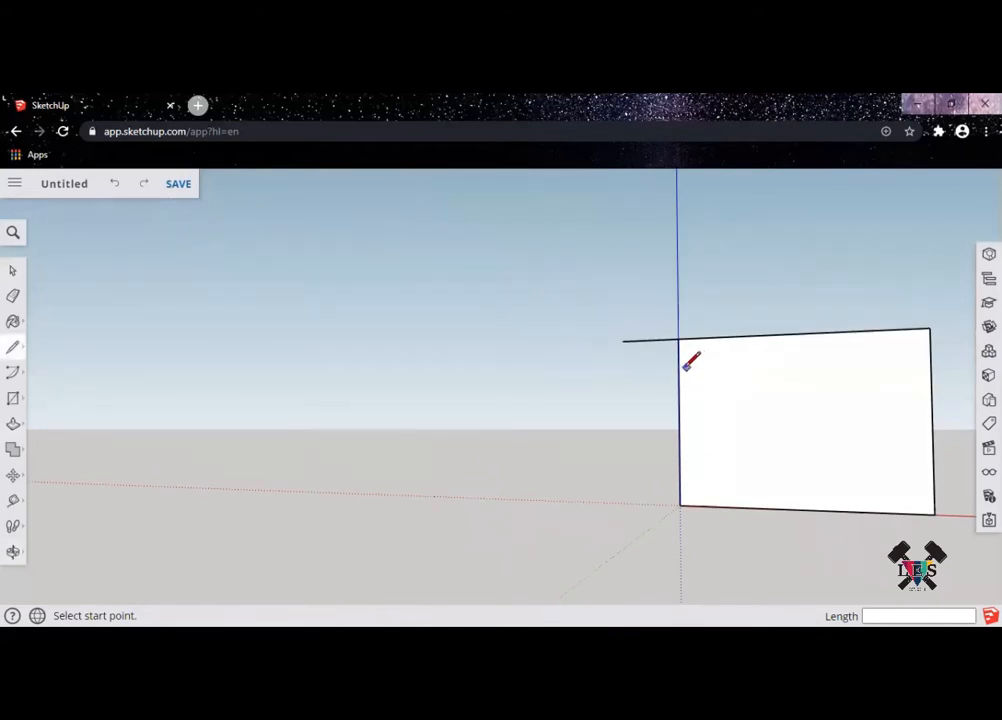
middle_click_drag(687, 338, 718, 392)
Try drawing a line from the box's top front corner along the red axis and the blue axis
key("l")
middle_click_drag(717, 348, 684, 362)
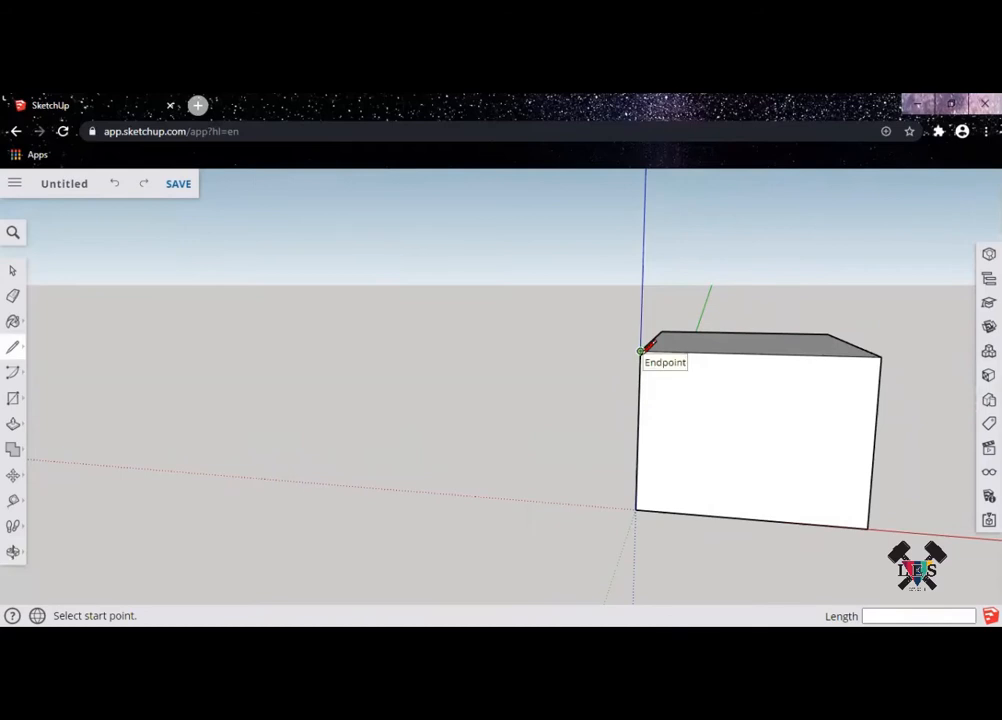
left_click(640, 350)
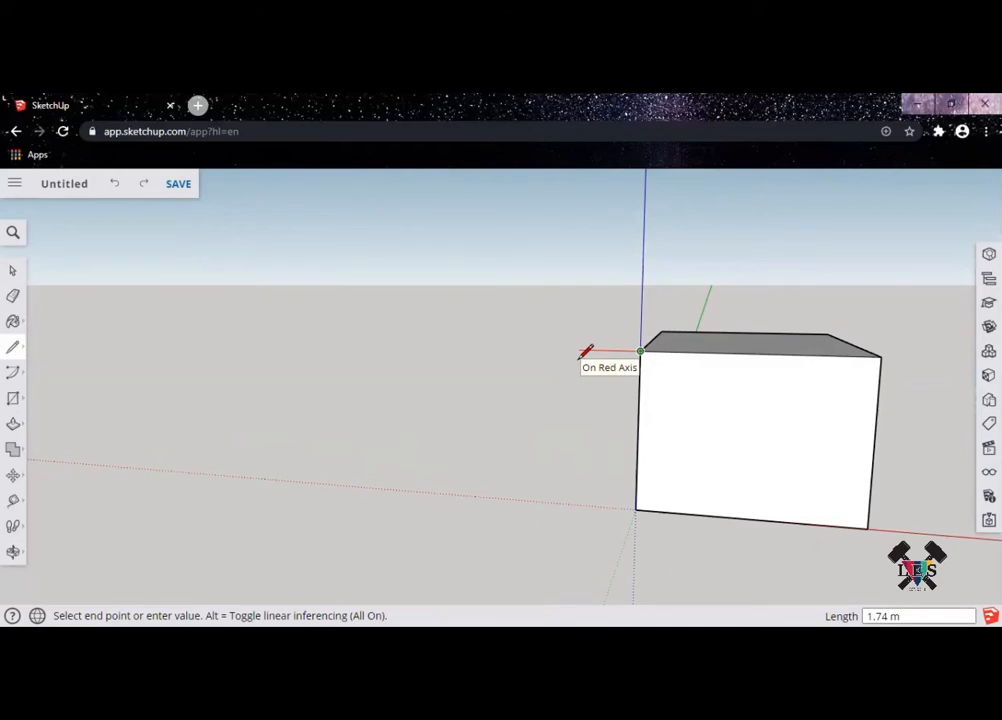
left_click(580, 354)
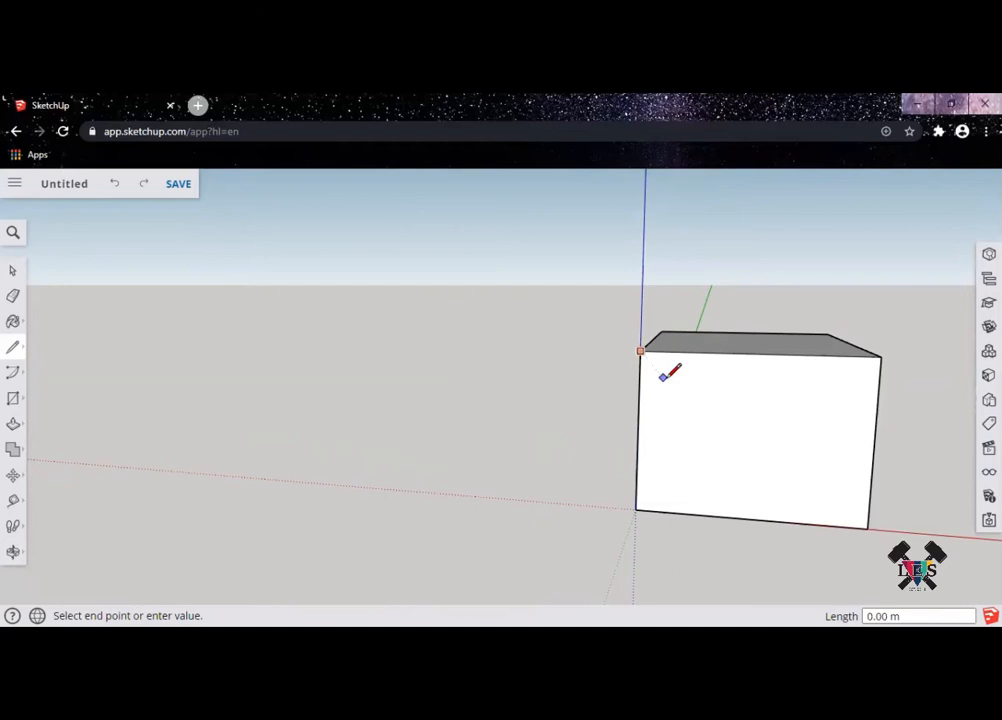
middle_click_drag(625, 428, 573, 420)
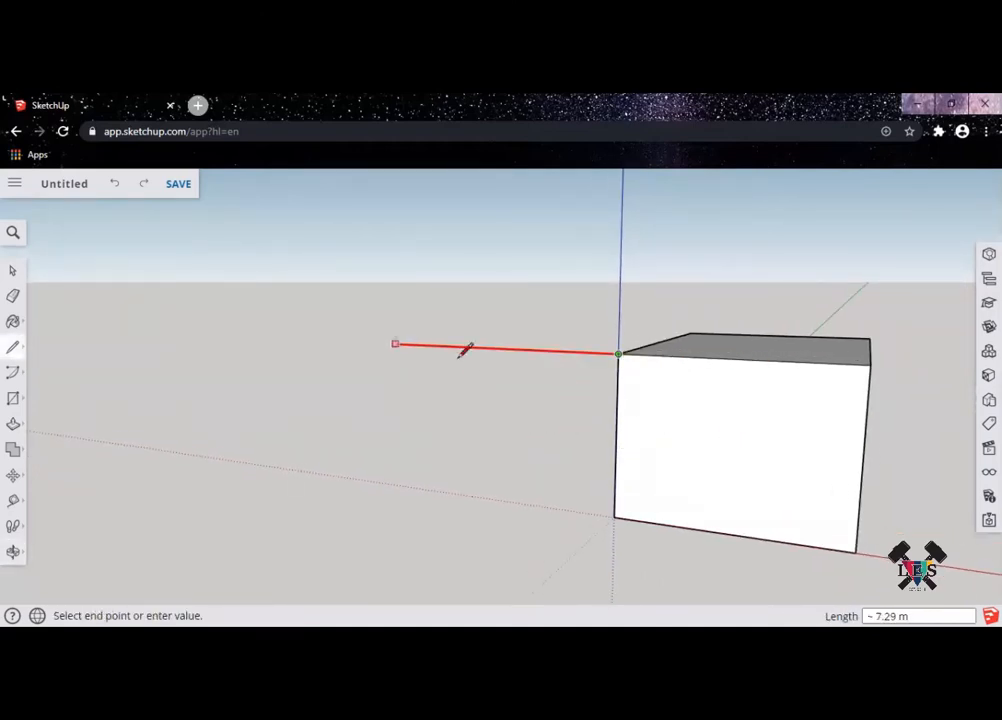
mouse_move(425, 362)
middle_mouse_down()
mouse_move(539, 400)
mouse_move(289, 405)
middle_mouse_up()
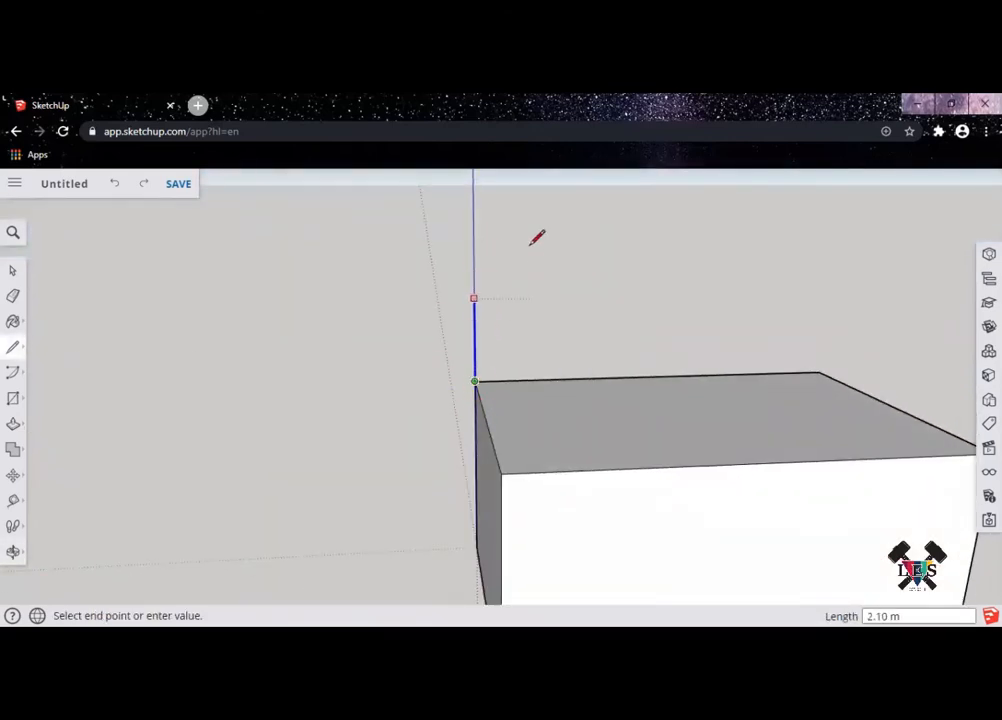
mouse_move(505, 297)
middle_mouse_down()
mouse_move(796, 282)
mouse_move(588, 231)
middle_mouse_up()
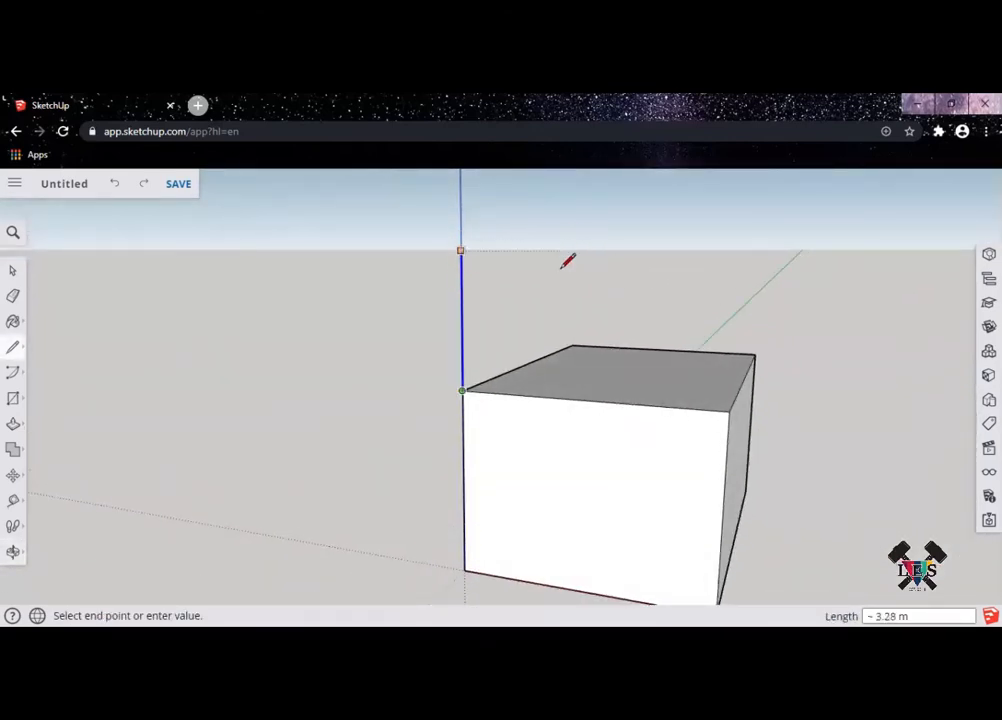
key("Escape")
Draw a line across the box's top face between the midpoints of its rear and front edges
middle_click_drag(359, 397, 505, 434)
scroll(505, 434, "down", 3)
middle_click_drag(660, 388, 622, 494)
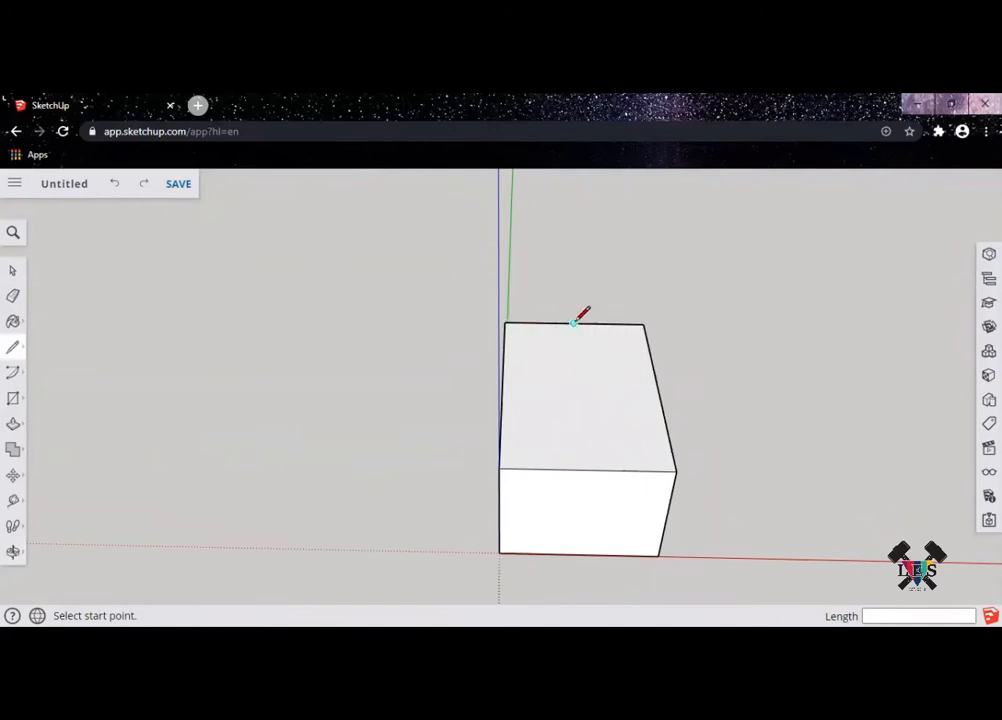
left_click(574, 322)
left_click(587, 468)
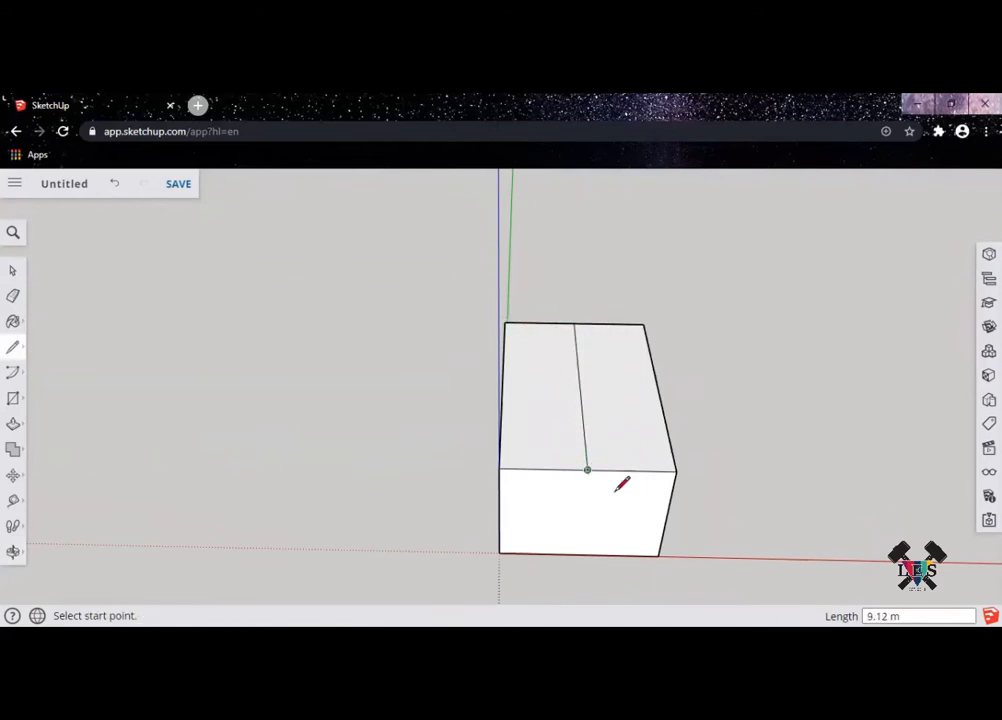
key("space")
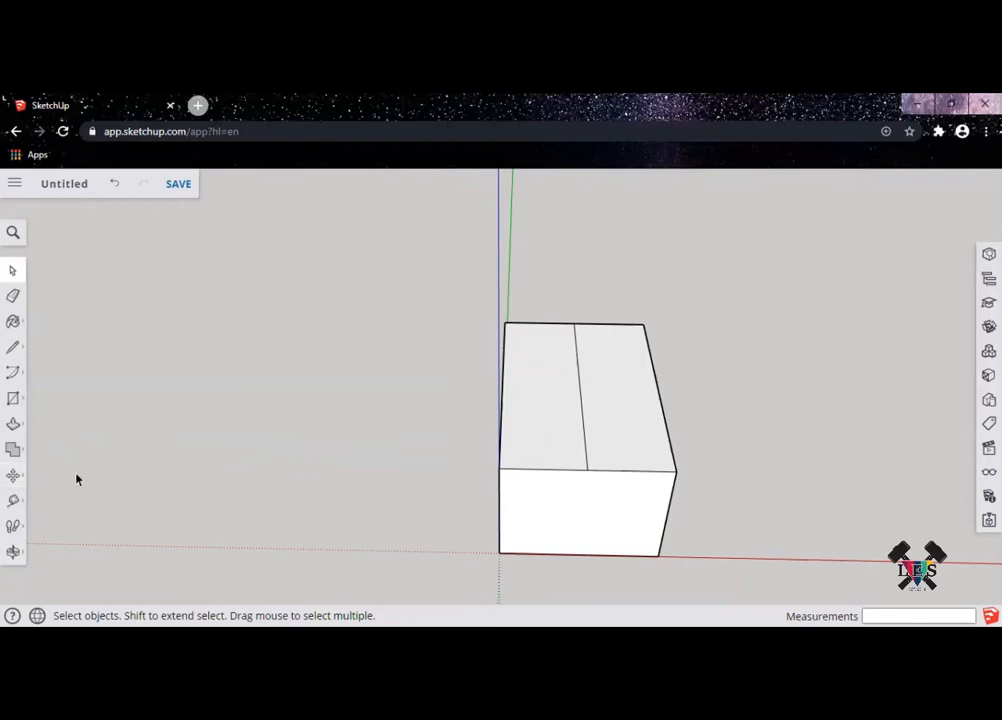
Move the top face's centre line up along the blue axis by about 3.2 m to form a gable roof
key("m")
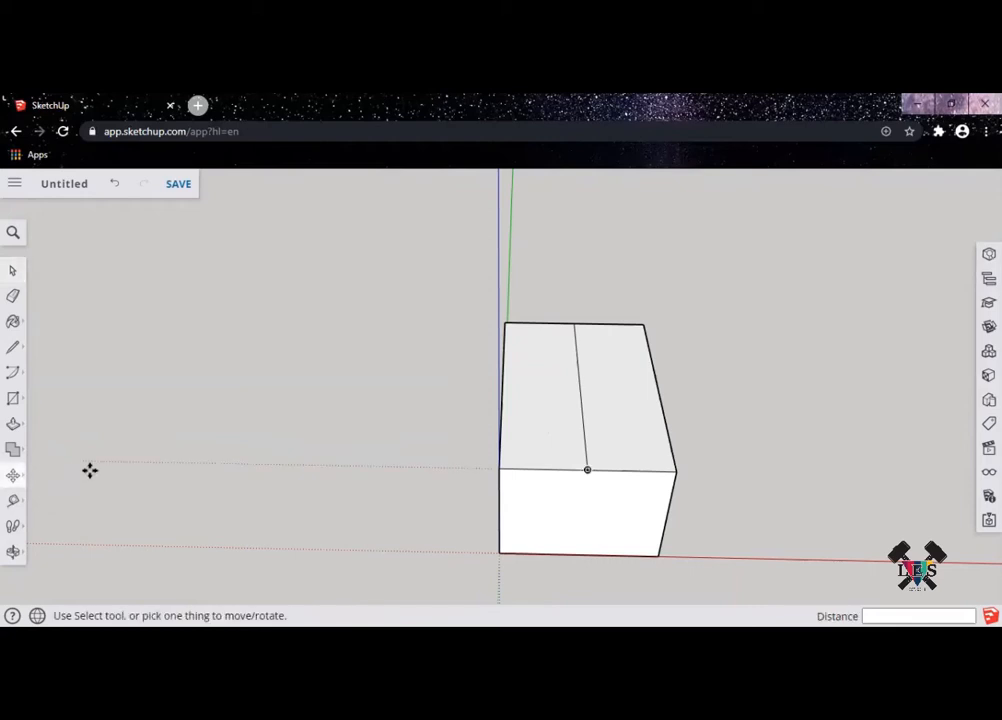
left_click(580, 385)
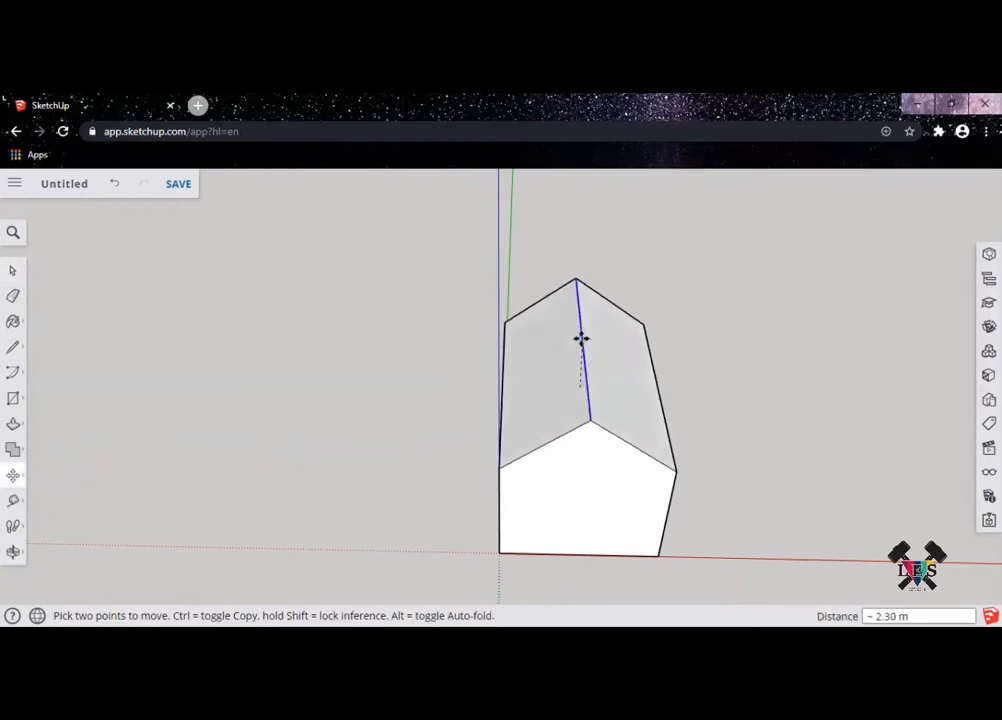
middle_click_drag(620, 382, 548, 284)
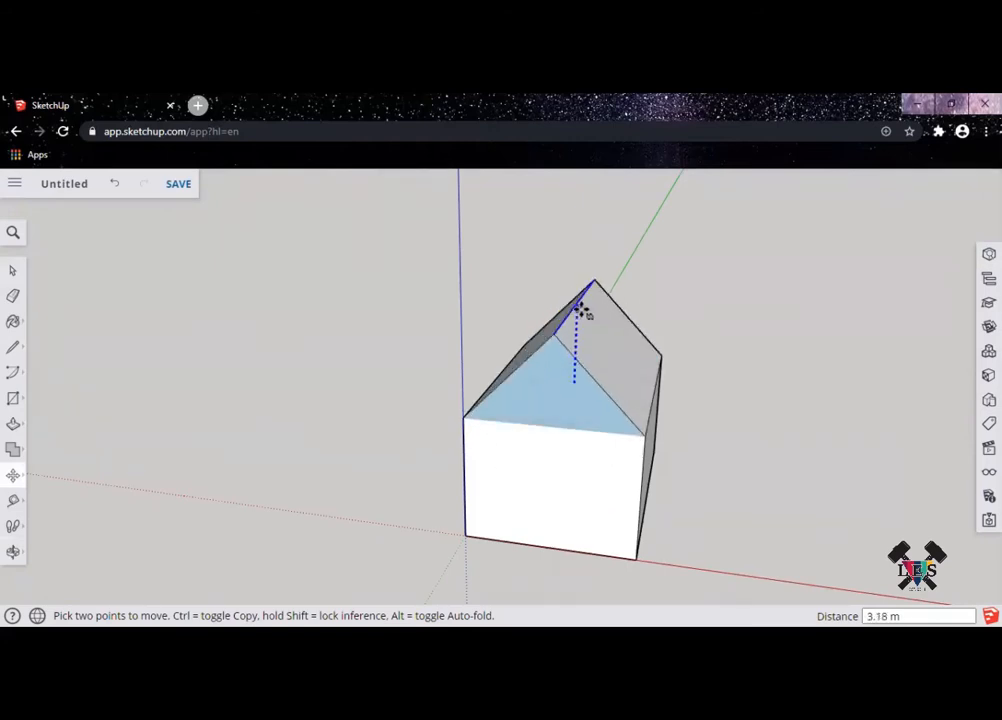
left_click(575, 315)
middle_click_drag(463, 398, 552, 362)
key("m")
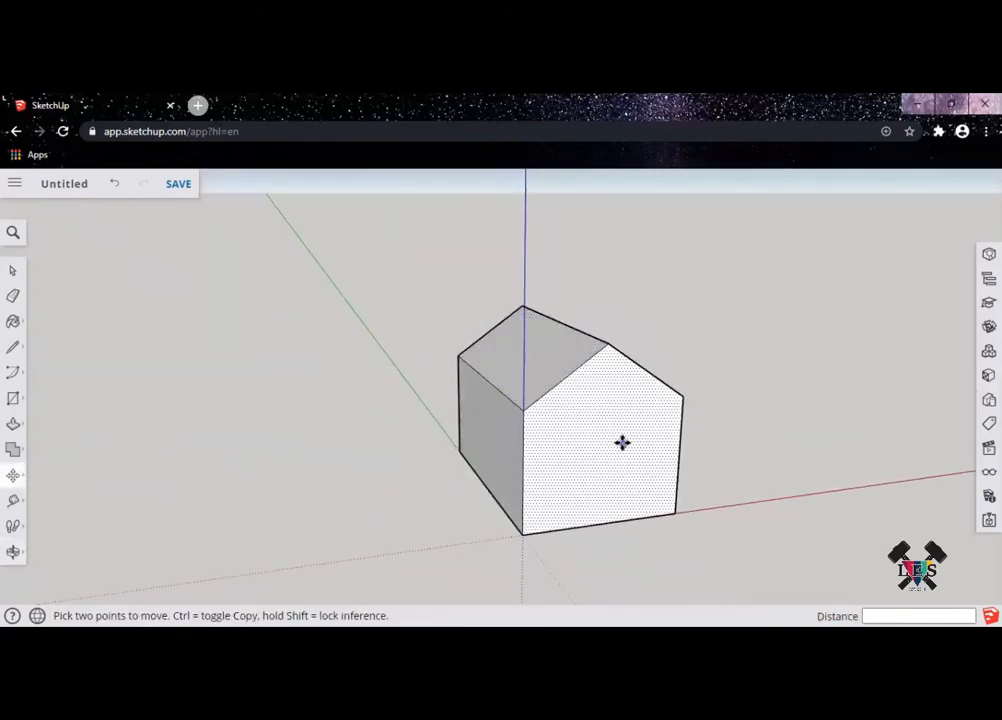
key("space")
Draw a circle with a radius of about 0.67 m on the left half of the house's front gable wall
middle_click_drag(655, 450, 327, 404)
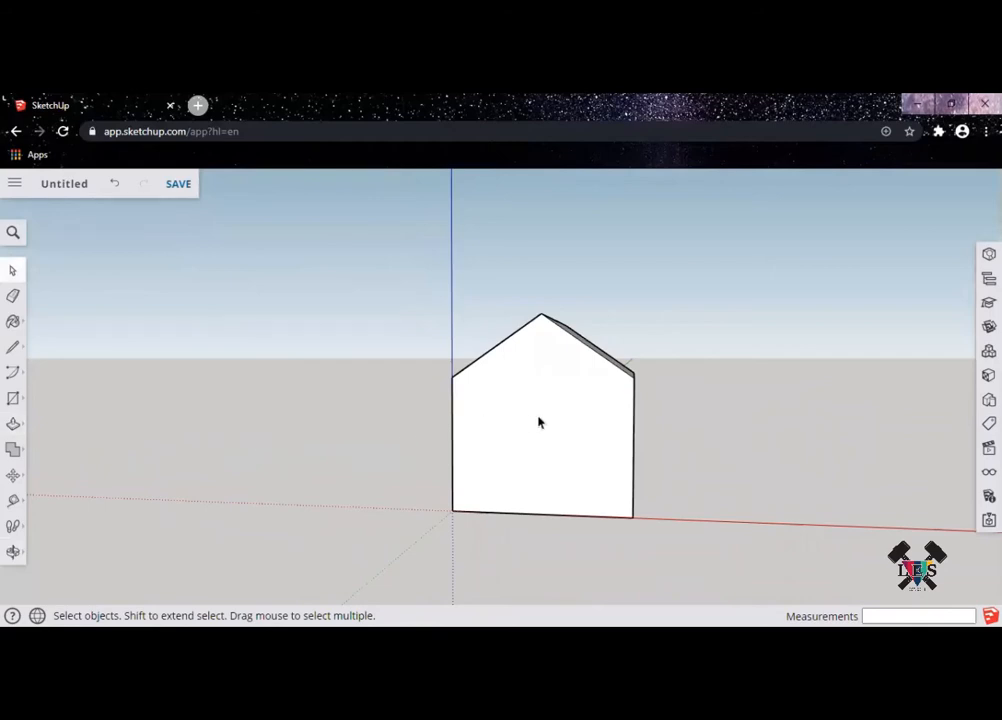
middle_click_drag(546, 421, 400, 400)
scroll(493, 390, "up", 2)
scroll(493, 390, "up", 2)
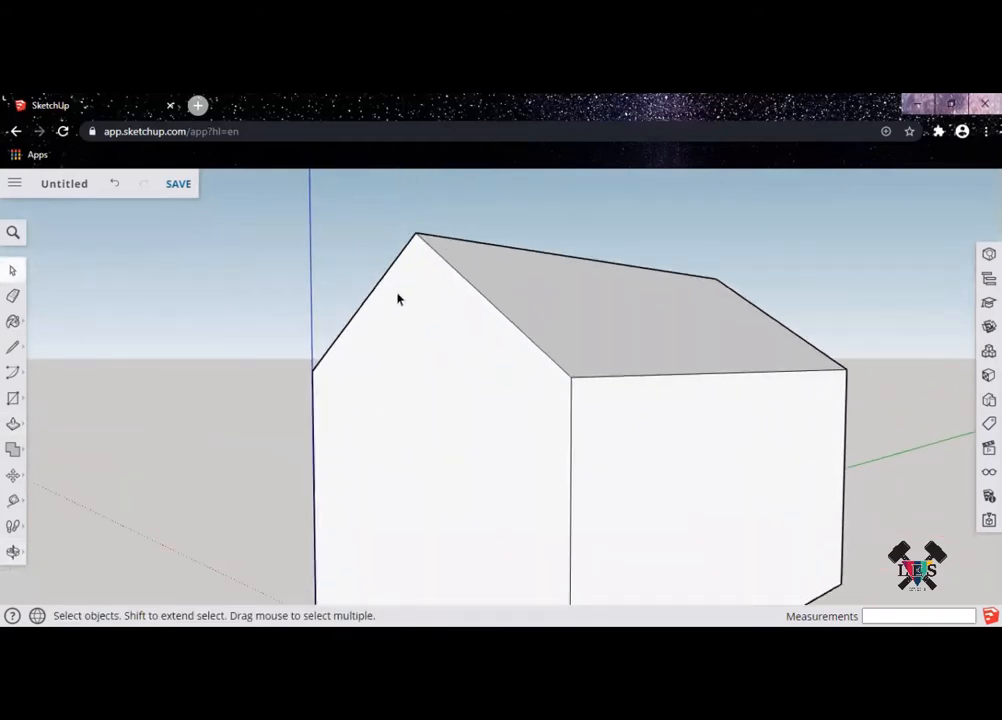
middle_click_drag(386, 408, 539, 427)
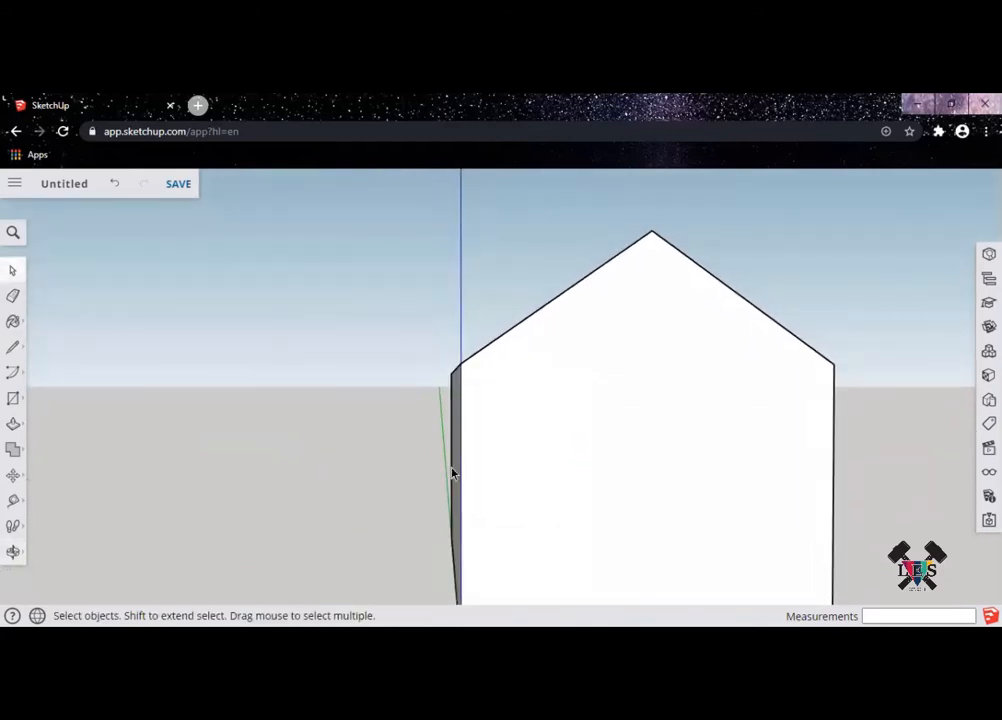
key("c")
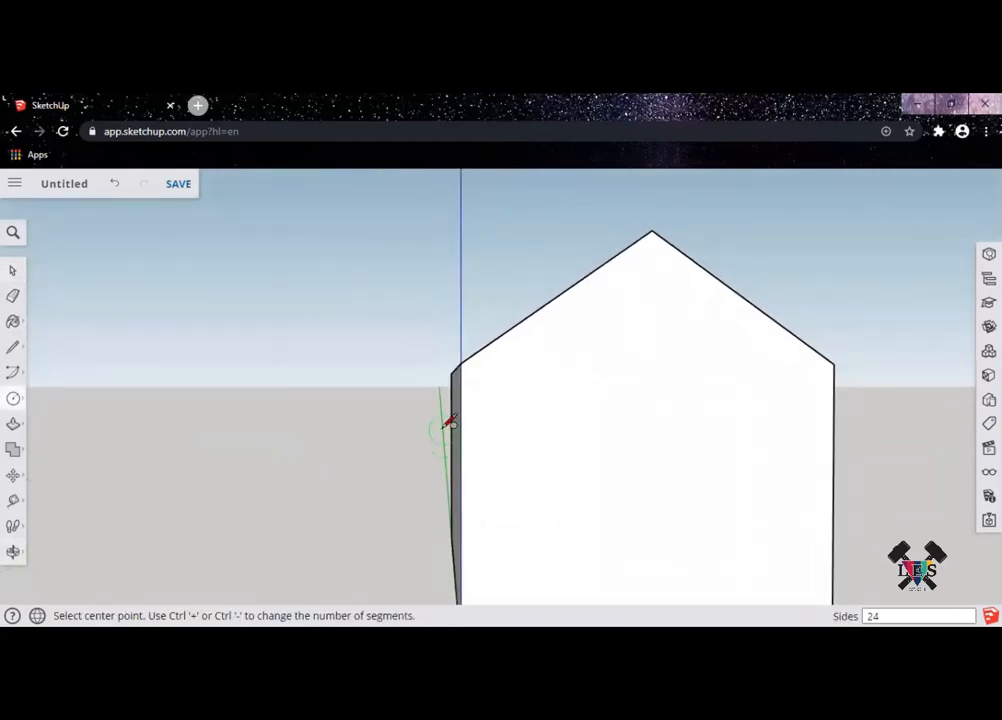
left_click(14, 399)
left_click(74, 398)
left_click(586, 463)
left_click(628, 463)
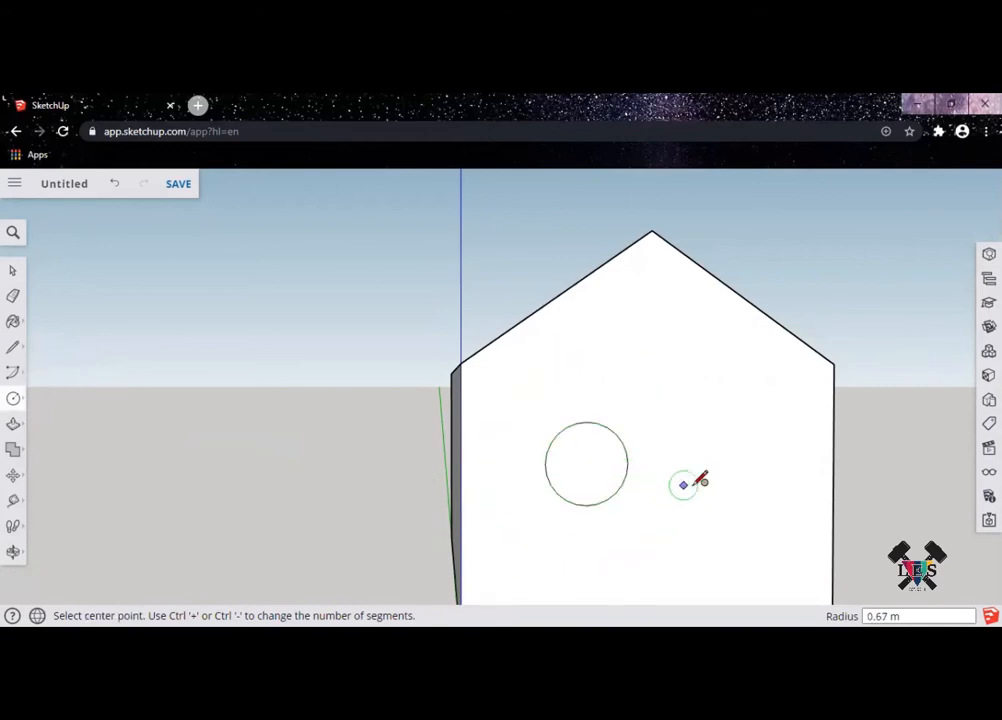
Draw a rectangle of about 1.31 m by 0.93 m on the front wall, to the right of the circle
key("r")
left_click(711, 405)
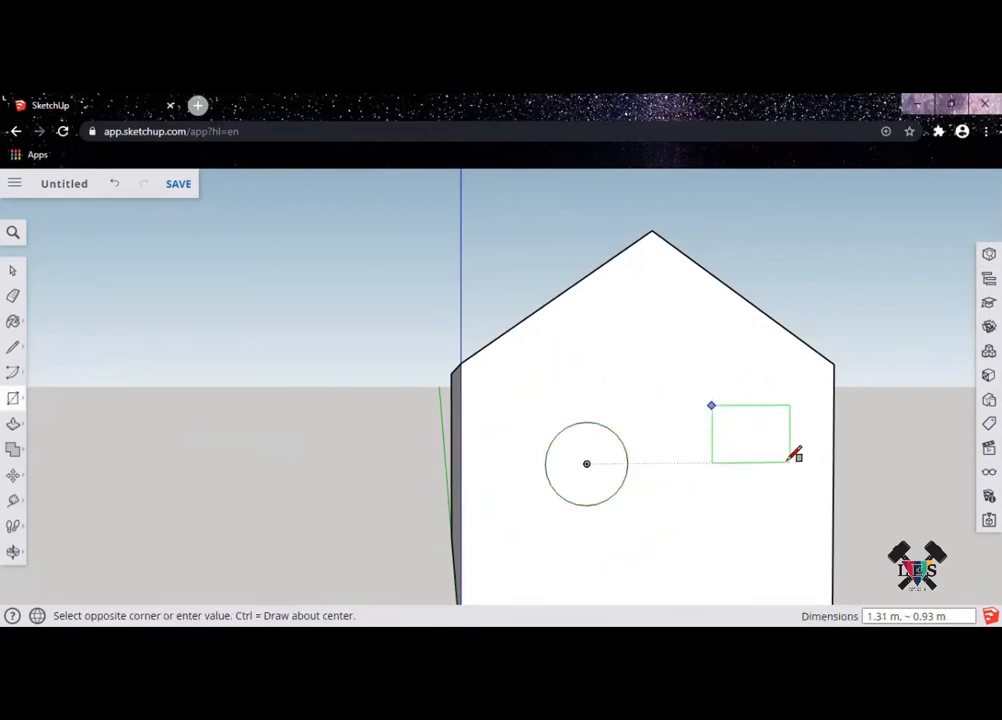
left_click(789, 462)
Push the circle on the front gable wall about 8.96 m through the house to its rear wall
key("p")
left_click(605, 483)
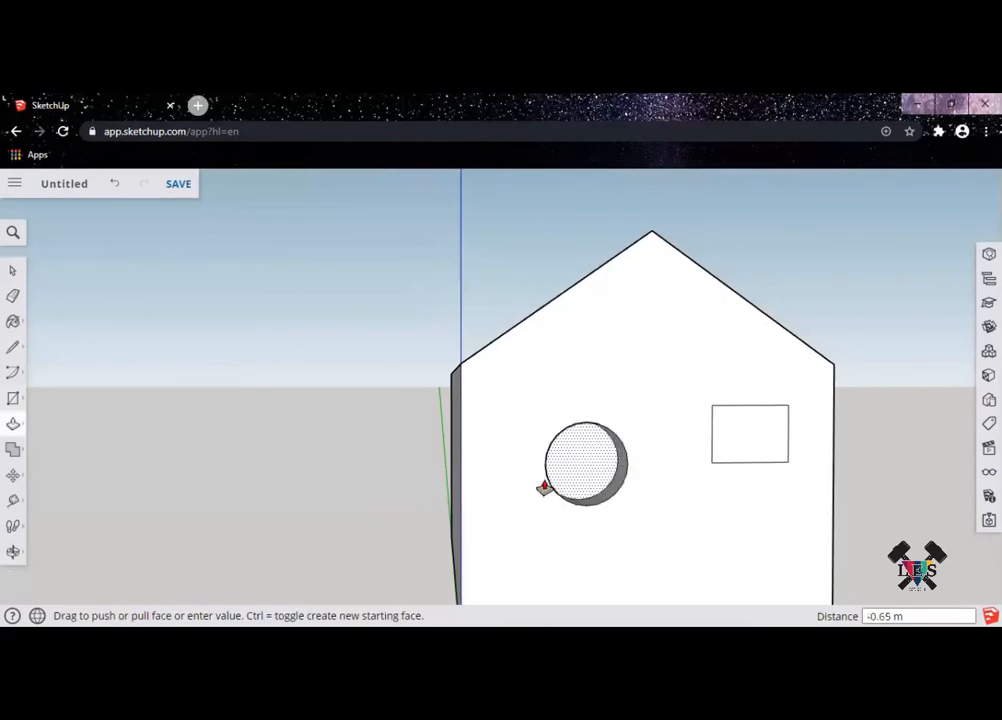
middle_click_drag(497, 457, 917, 423)
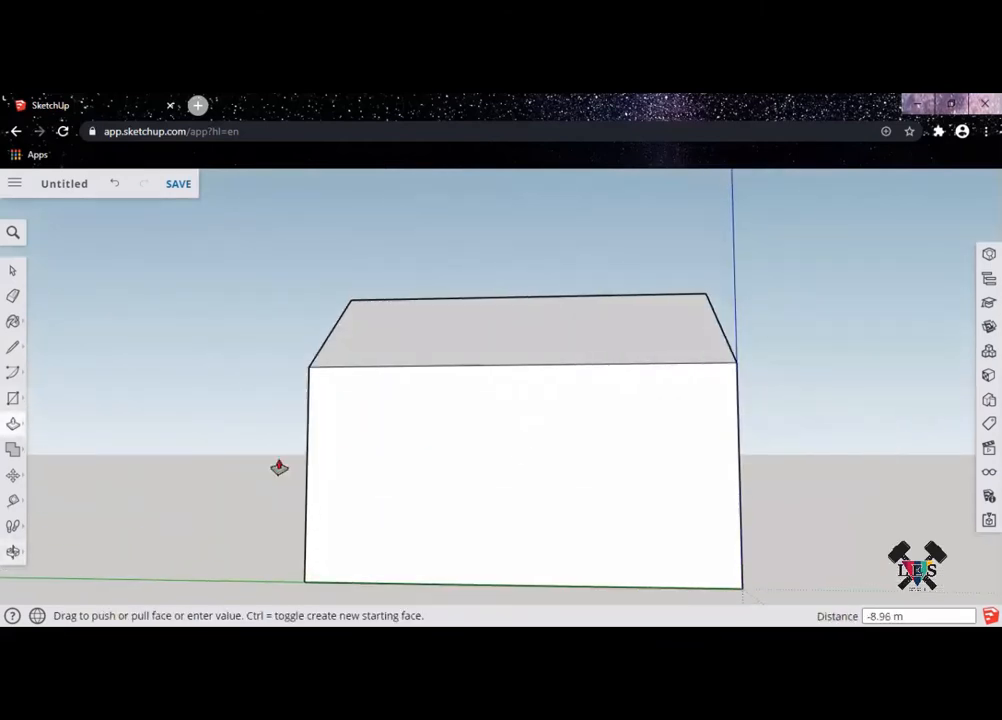
mouse_move(396, 467)
middle_mouse_down()
mouse_move(691, 452)
mouse_move(385, 454)
middle_mouse_up()
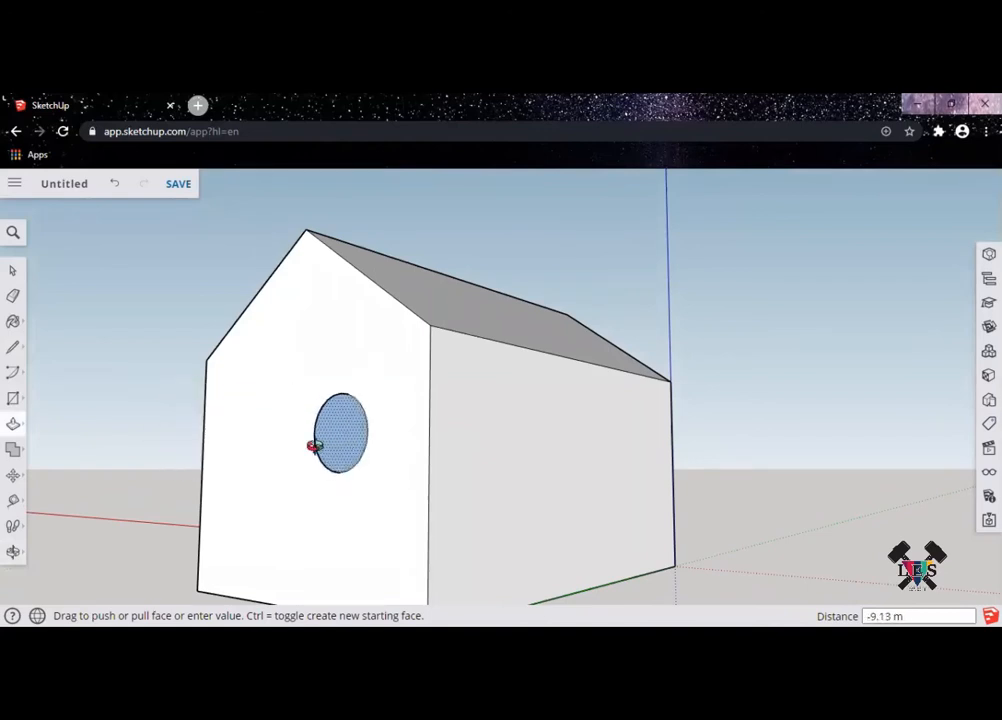
middle_click_drag(313, 445, 331, 458)
mouse_move(277, 429)
middle_mouse_down()
mouse_move(253, 434)
mouse_move(276, 426)
middle_mouse_up()
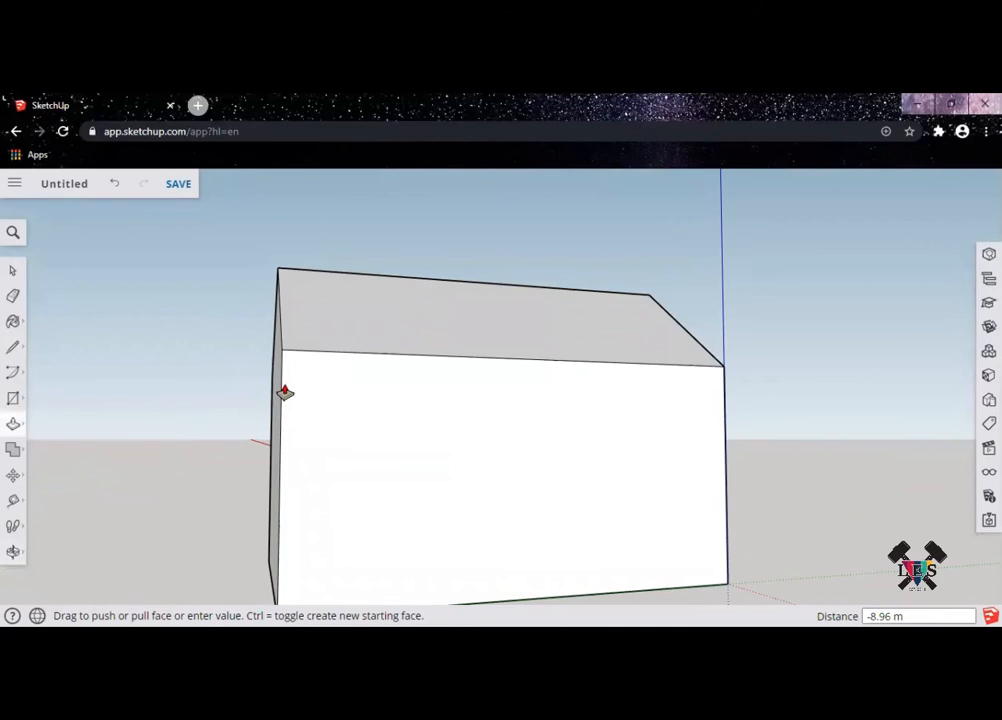
left_click(281, 383)
Try to push the front wall's rectangle through the house to its rear wall, and undo the wall openings
middle_click_drag(403, 461, 649, 447)
left_click(725, 429)
middle_click_drag(412, 433, 935, 407)
middle_click_drag(248, 414, 421, 440)
left_click(718, 410)
middle_click_drag(602, 447, 453, 497)
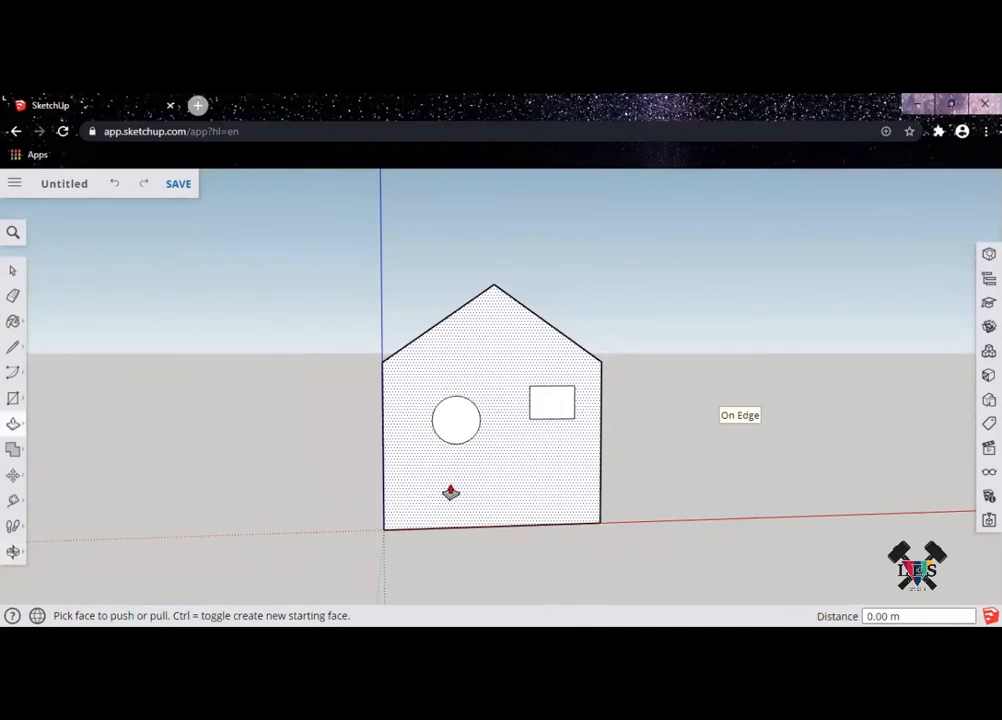
Copy the whole house and paste the copy beside the original along the red axis
key("space")
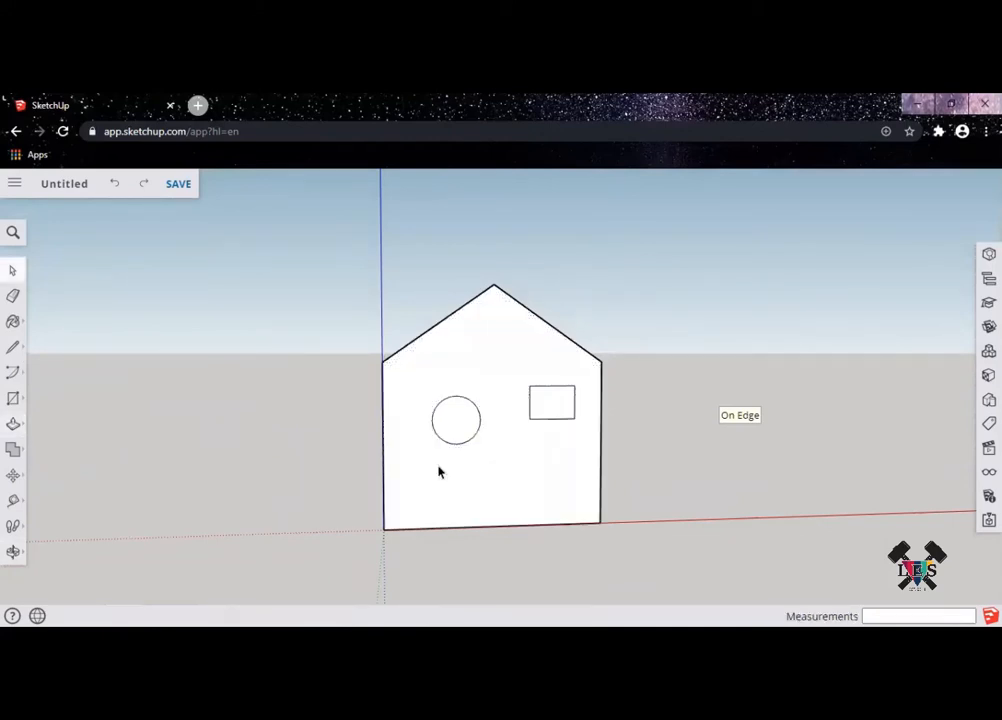
left_click(445, 434)
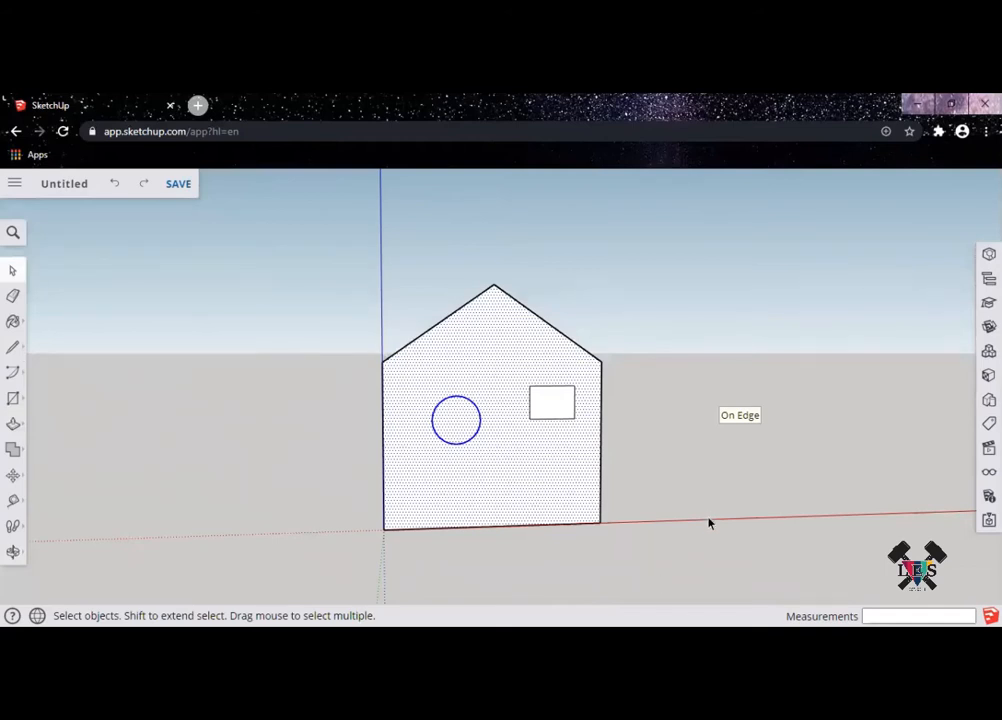
left_click(706, 550)
left_click_drag(317, 259, 318, 258)
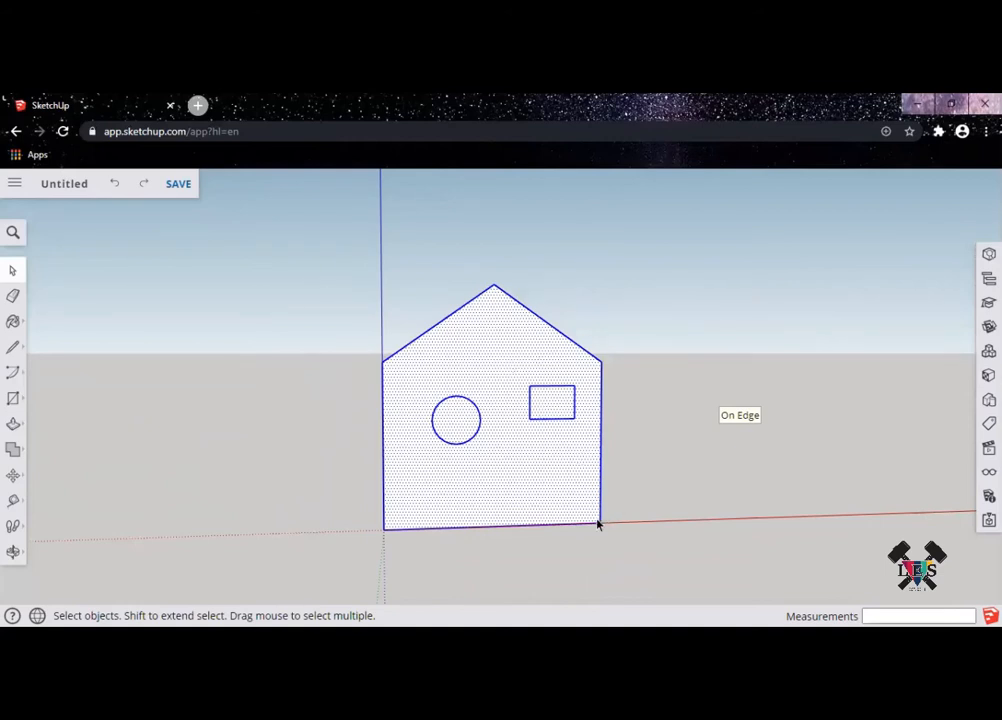
key("ctrl+c")
key("ctrl+v")
middle_click_drag(702, 510, 727, 512)
scroll(715, 520, "up", 2)
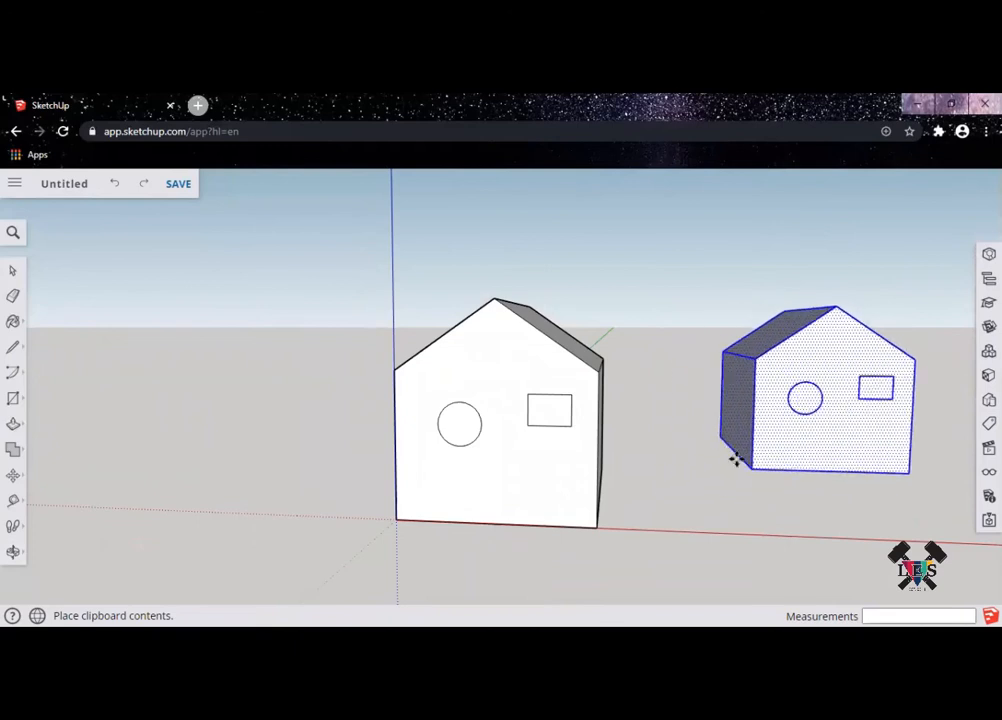
middle_click_drag(713, 543, 693, 548)
middle_click_drag(707, 505, 622, 542)
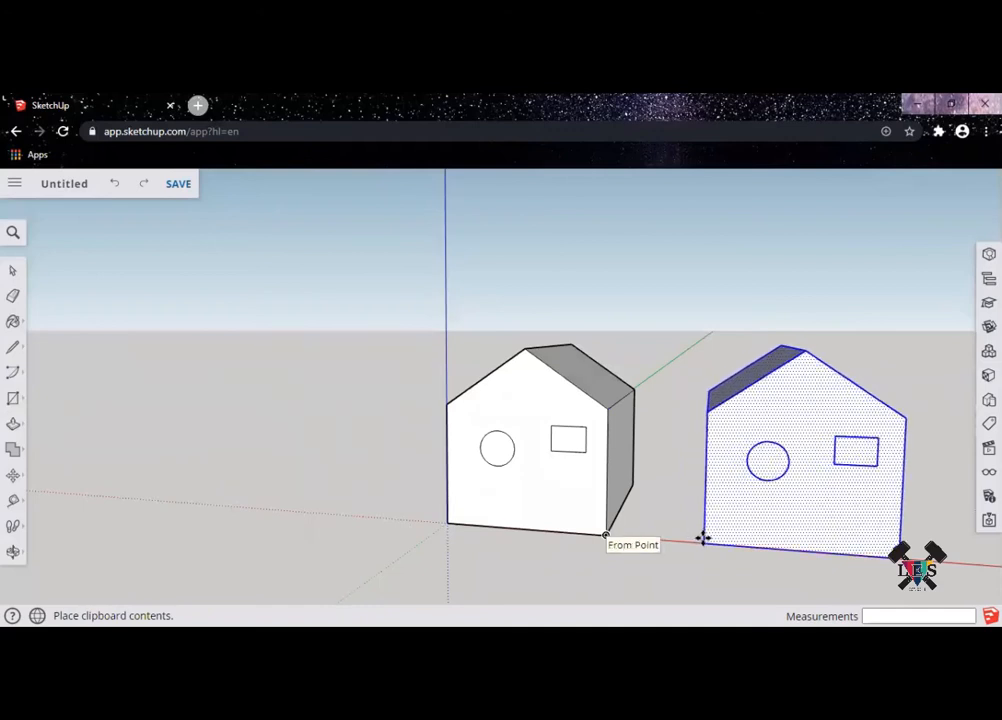
left_click(704, 570)
Undo the pasted copy of the house
middle_click_drag(707, 497, 805, 556)
key("m")
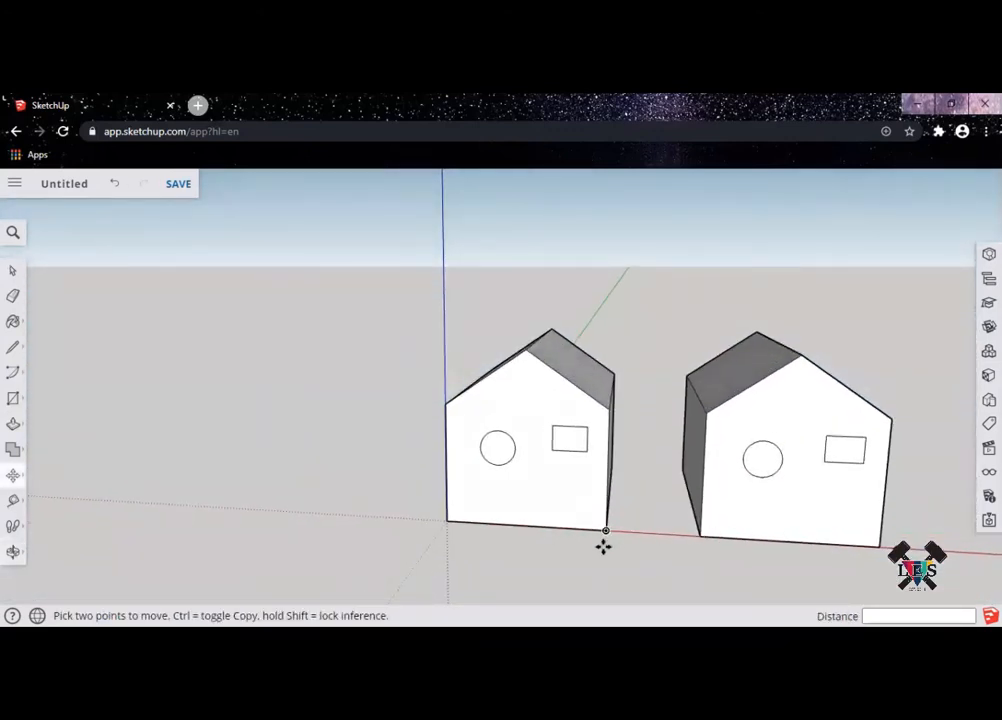
key("ctrl+z")
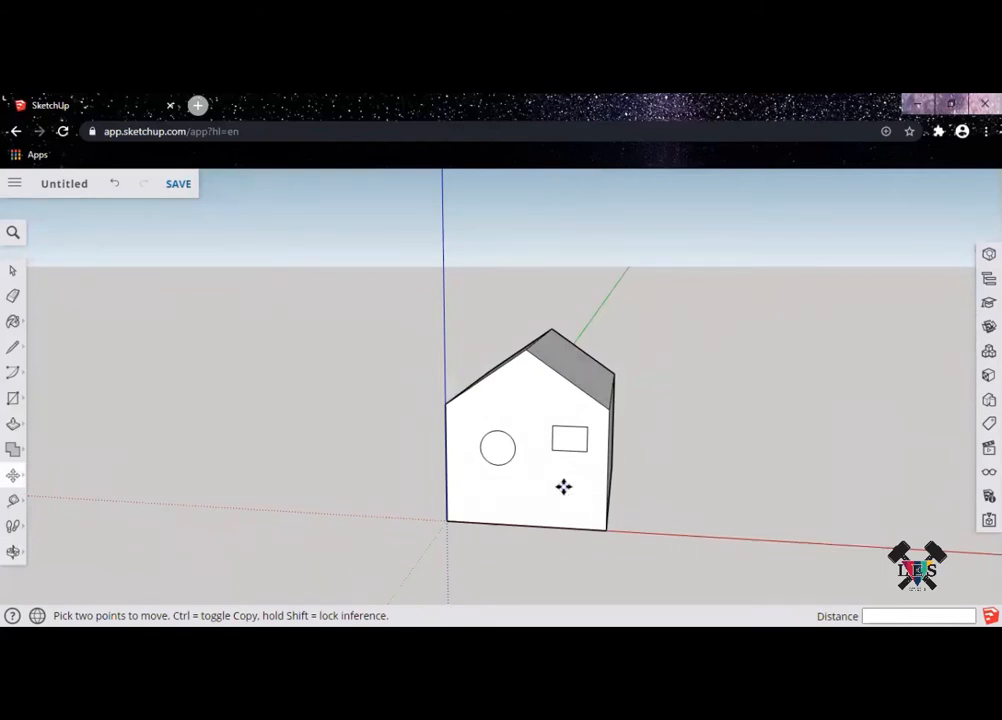
Select the entire house and delete it from the model
middle_click_drag(711, 503, 601, 473)
scroll(595, 476, "down", 2)
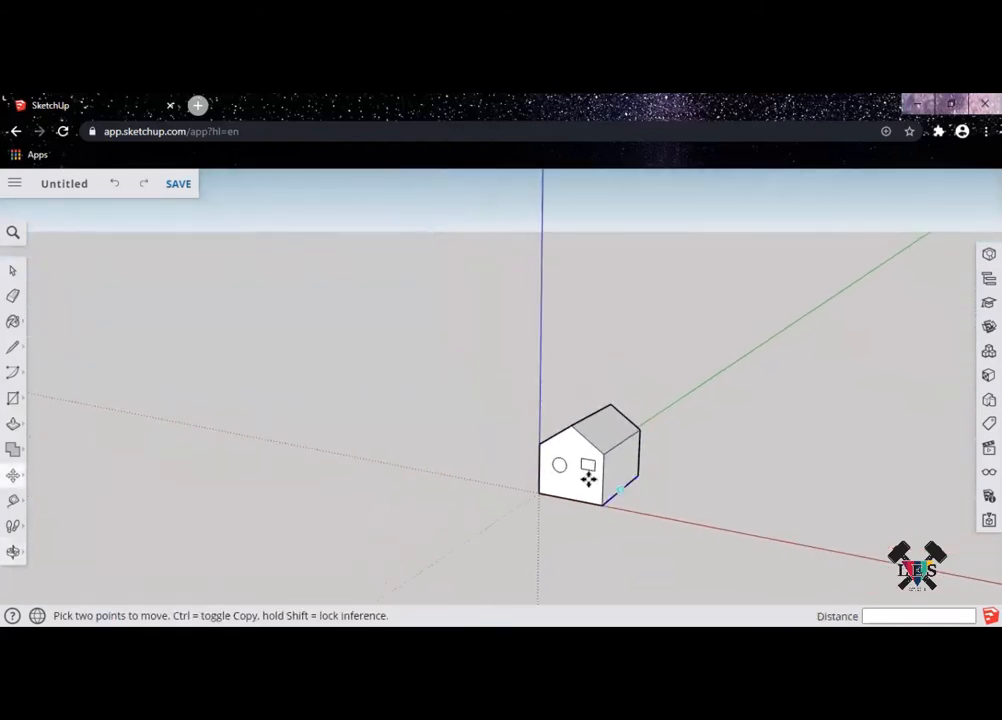
scroll(590, 485, "up", 2)
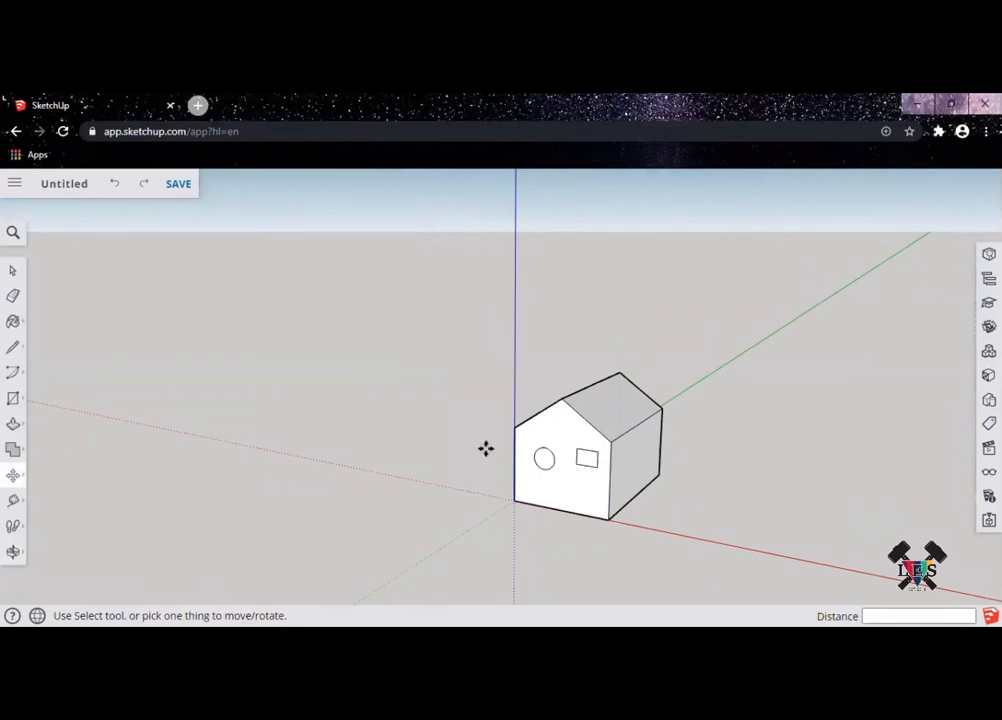
middle_click_drag(512, 437, 689, 505)
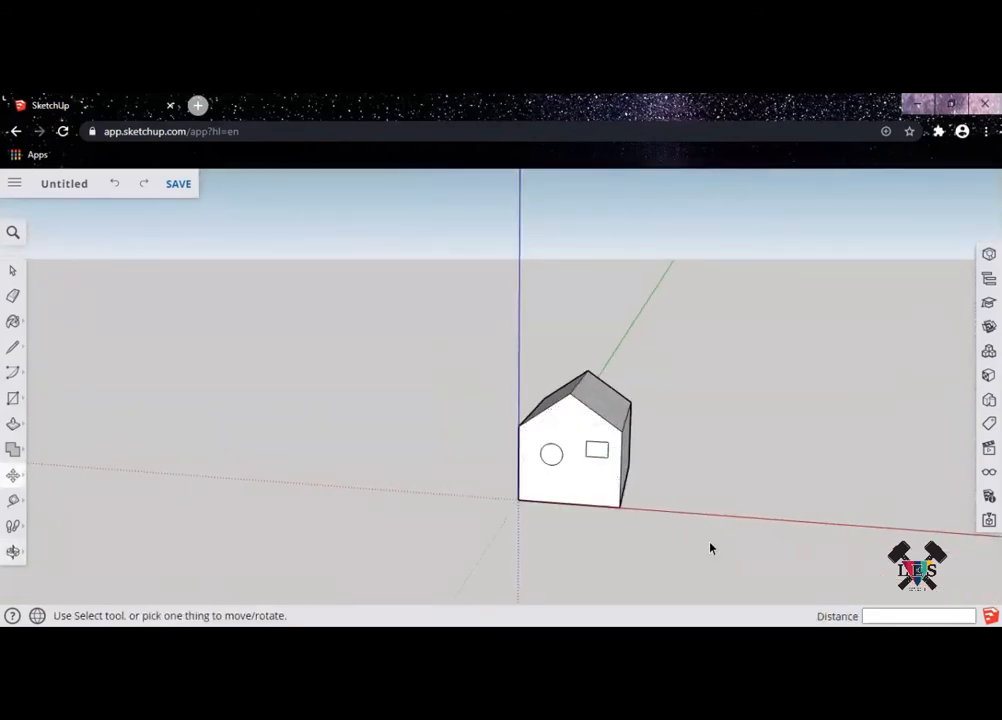
key("space")
left_click_drag(705, 537, 409, 330)
key("Delete")
Draw a ground circle with a radius of about 1.01 m at the origin and a larger circle on the ground beside it
middle_click_drag(550, 390, 566, 456)
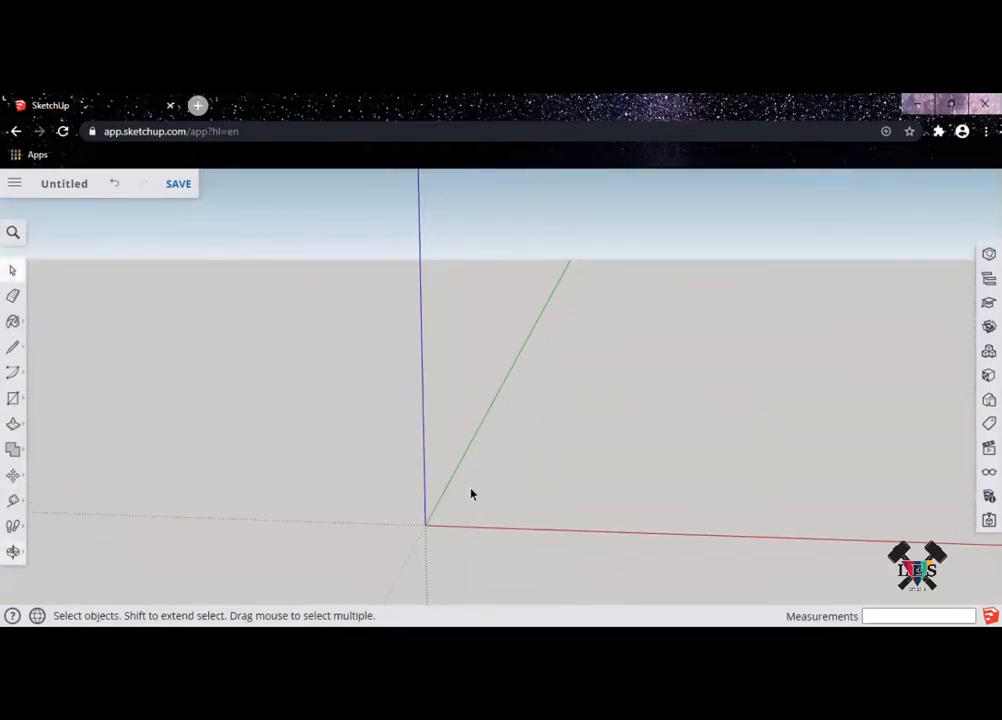
middle_click_drag(491, 524, 492, 546)
key("c")
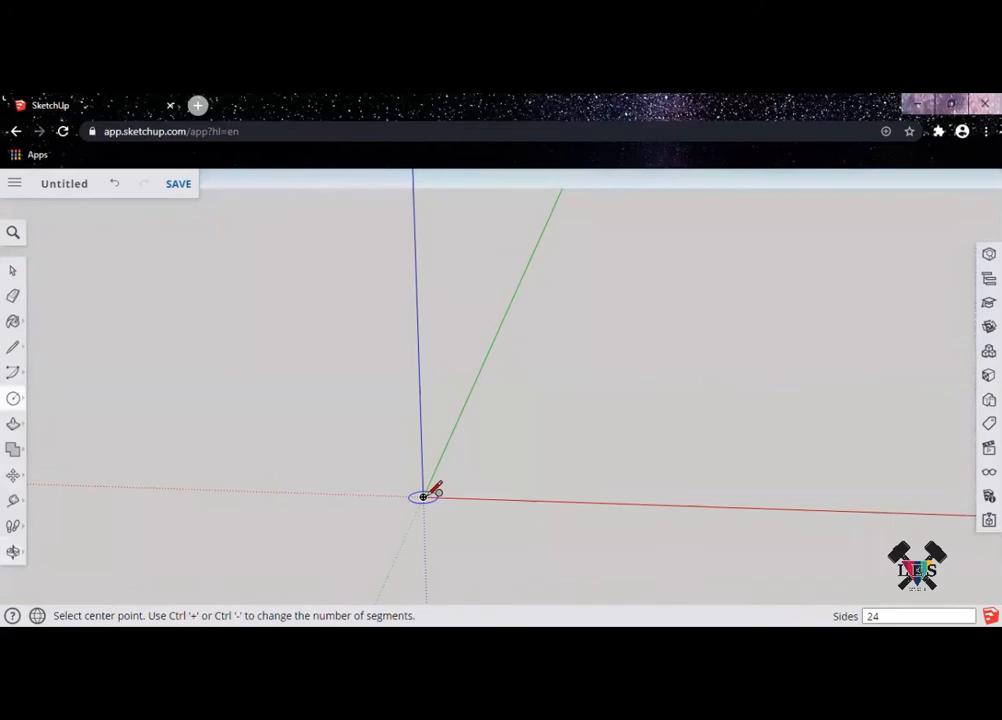
left_click(423, 496)
left_click(455, 492)
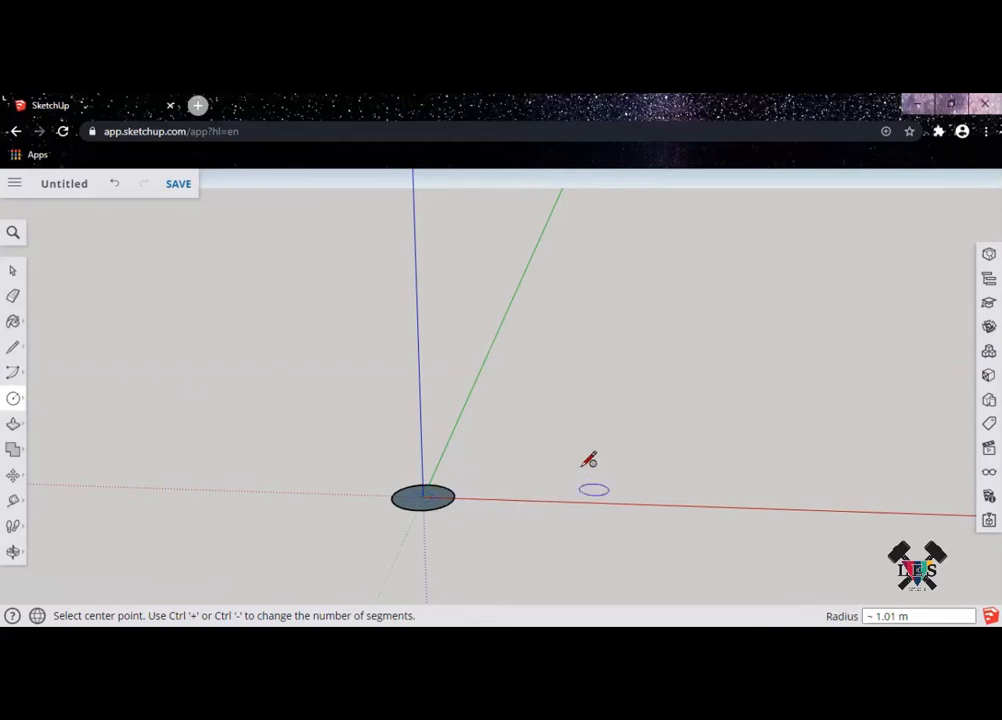
left_click(563, 443)
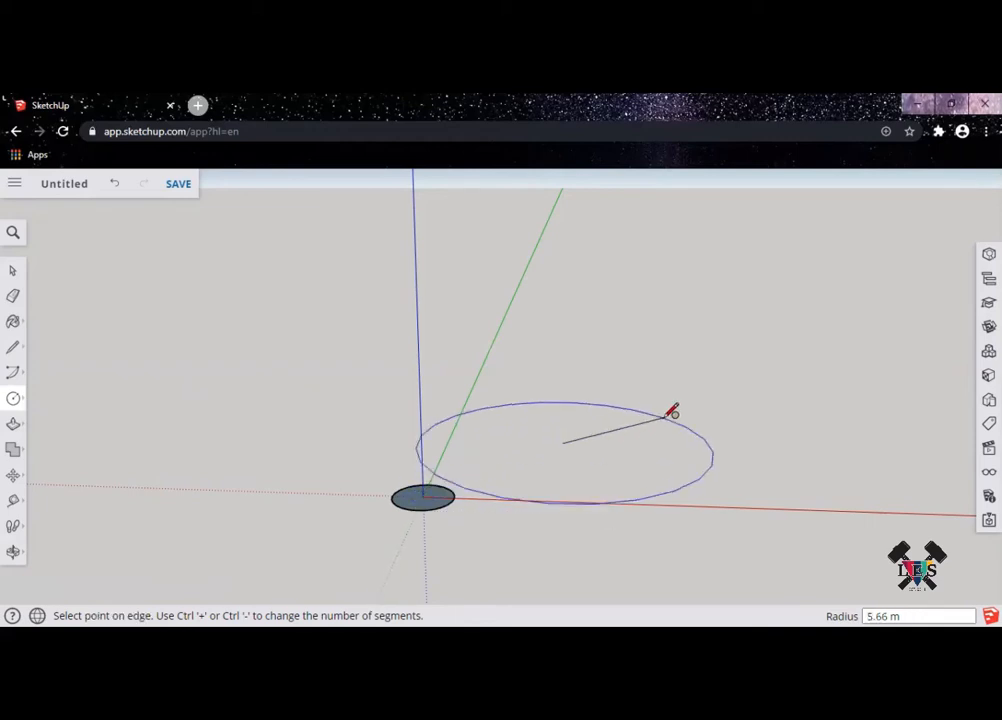
left_click(565, 462)
Draw an upright two-point arc from the small circle's centre to the large circle's centre, with a bulge of about 3.15 m
middle_click_drag(614, 493, 573, 552)
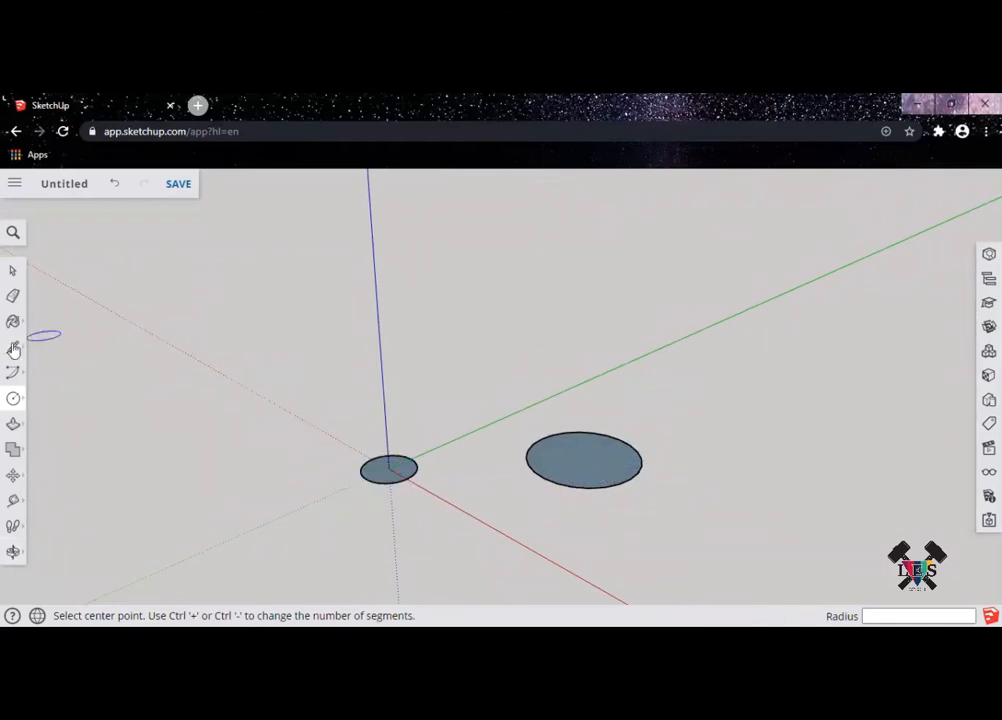
key("a")
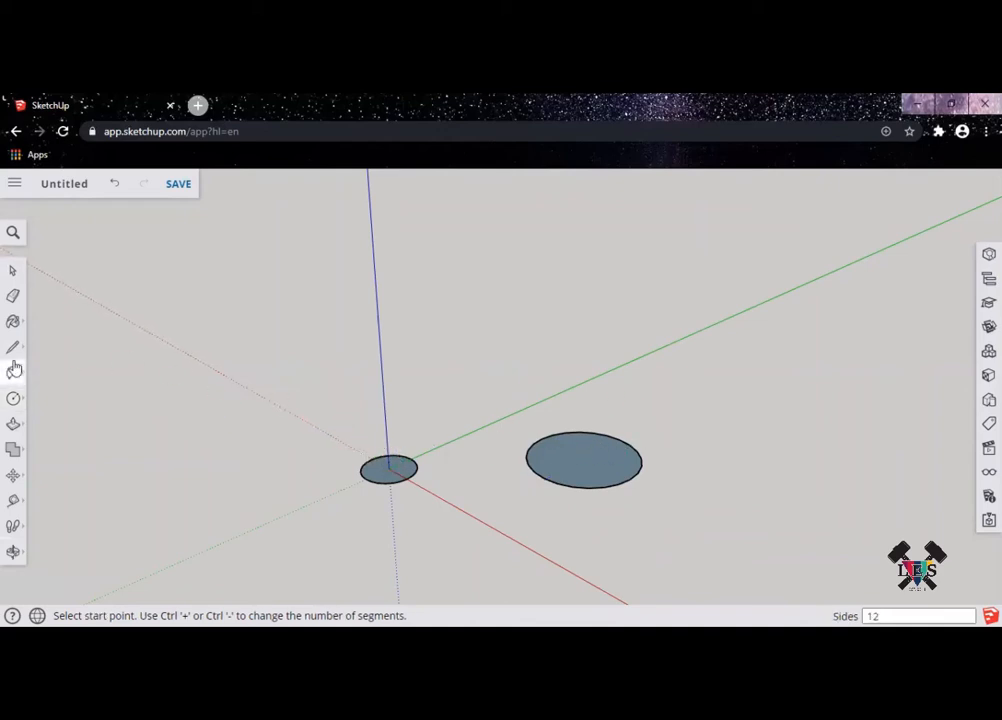
mouse_move(15, 378)
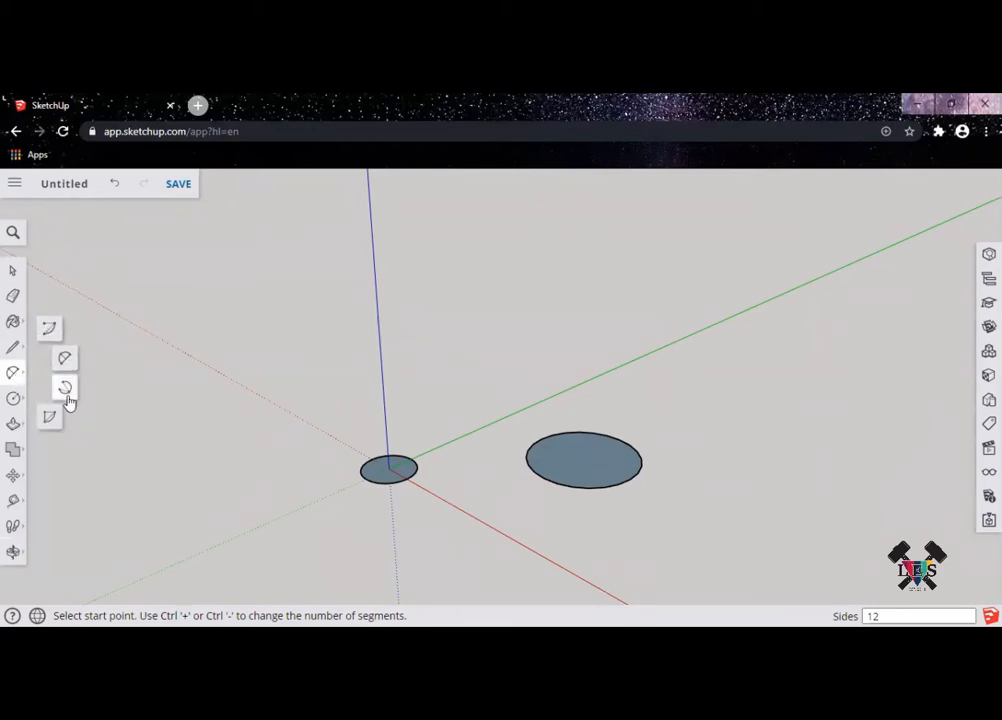
key("space")
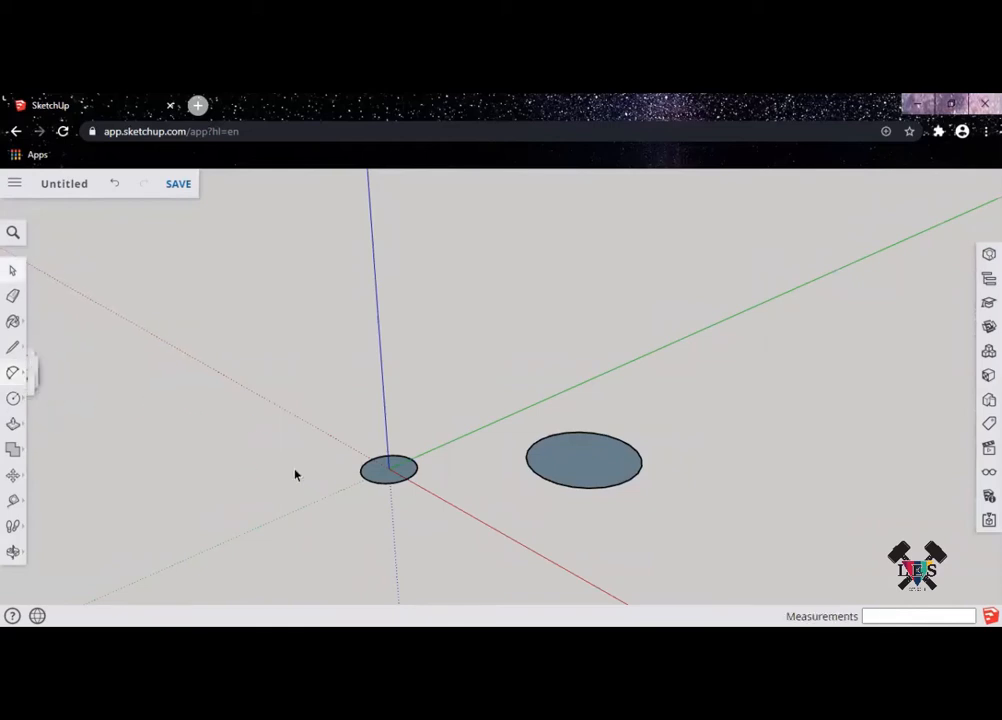
key("a")
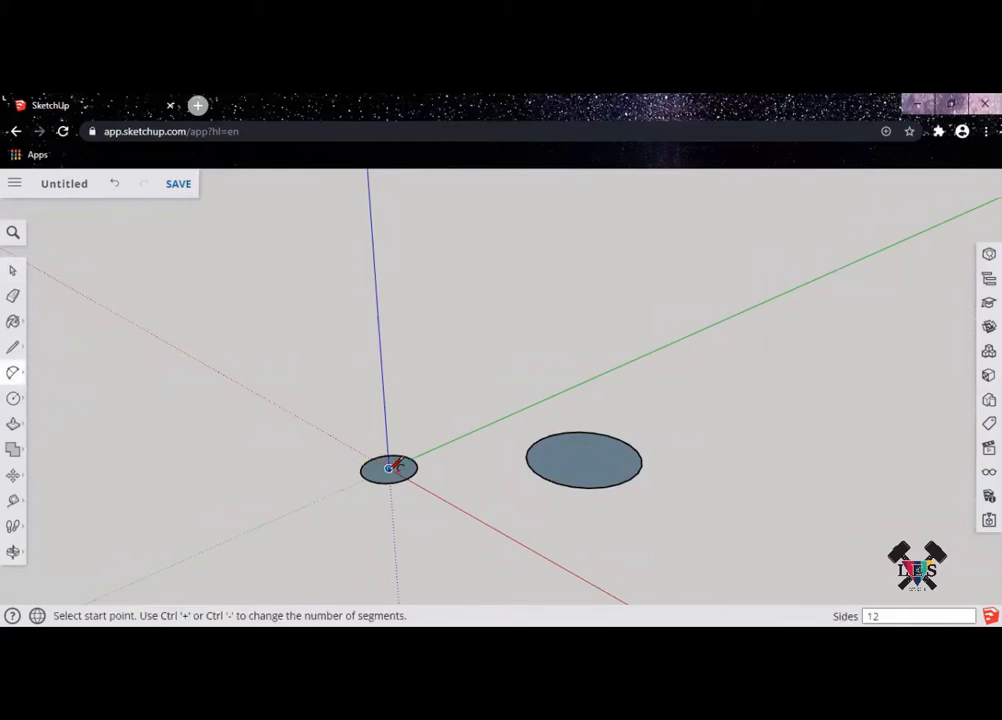
left_click(389, 467)
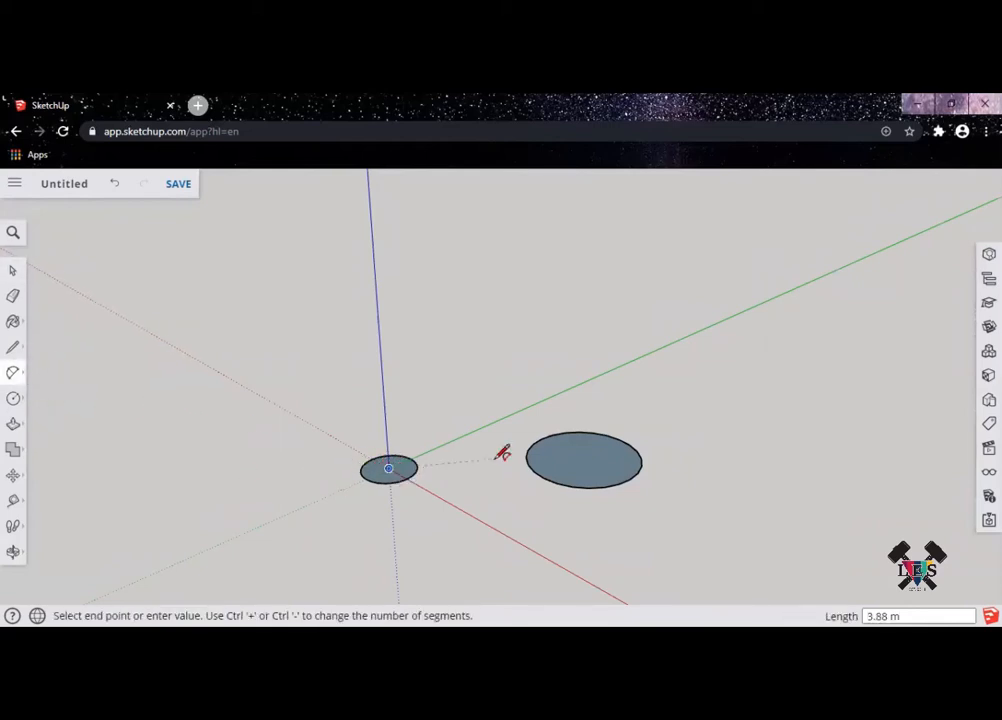
left_click(583, 457)
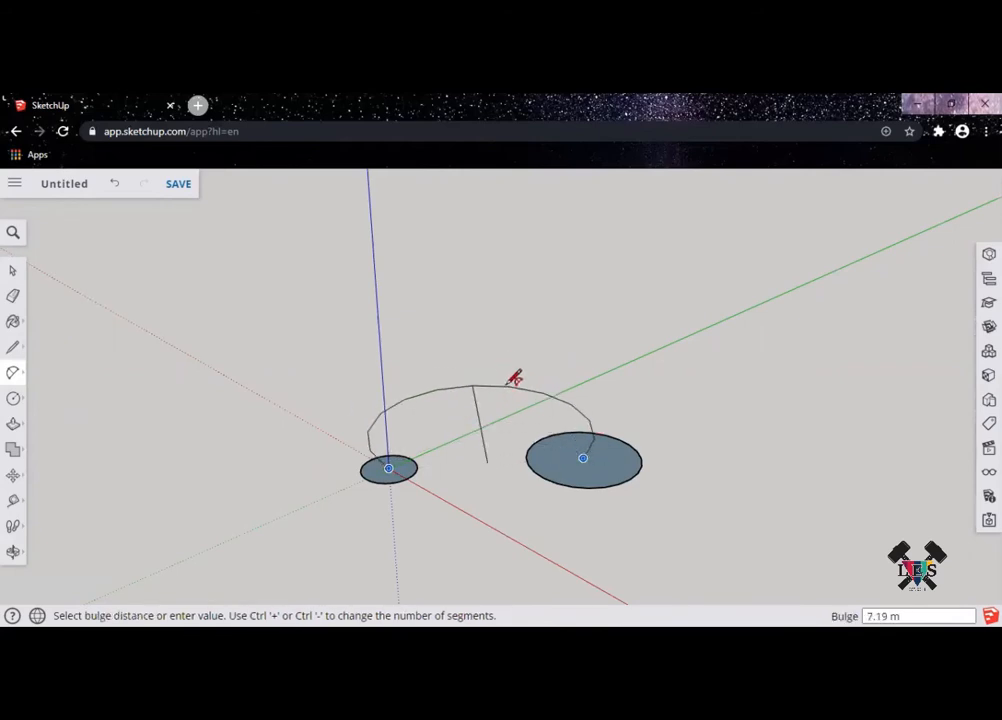
middle_click_drag(497, 392, 441, 557)
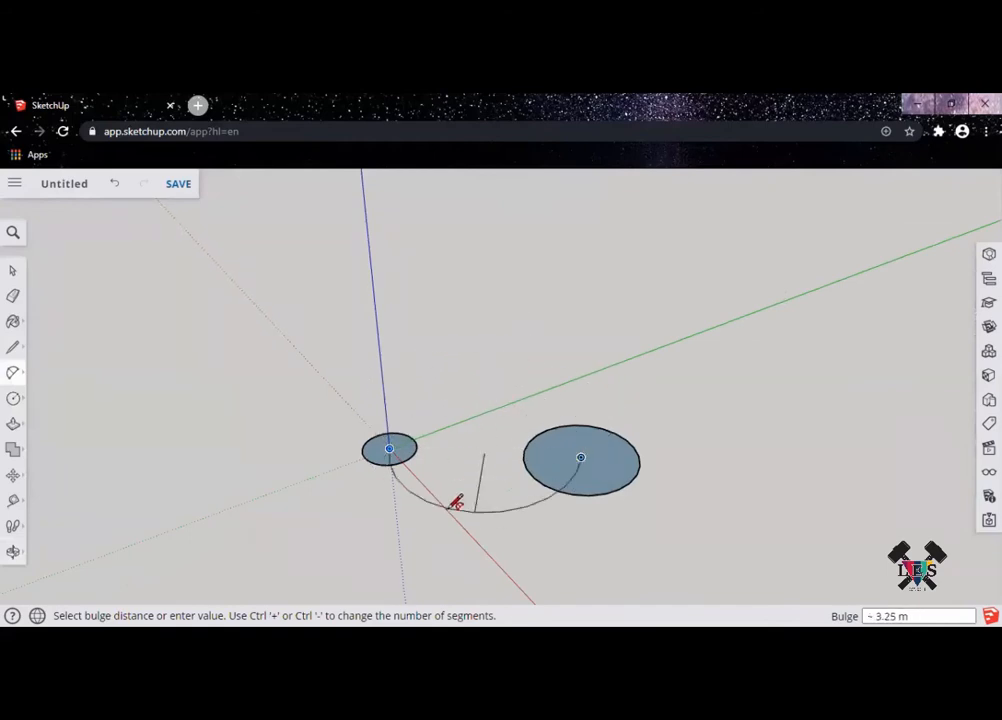
middle_click_drag(541, 412, 539, 356)
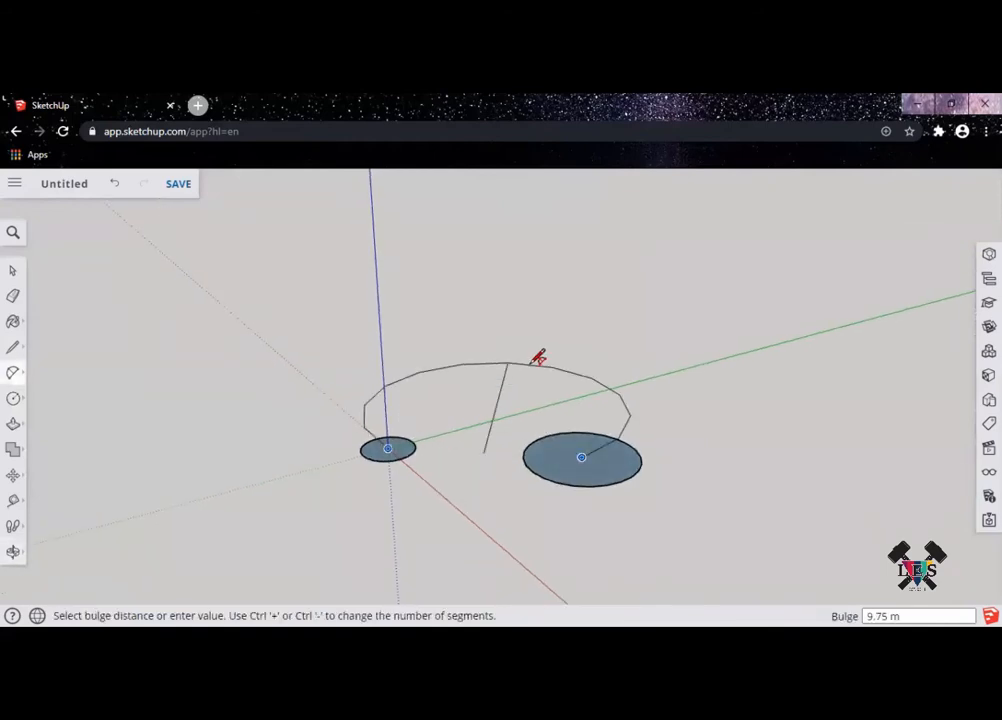
left_click(482, 364)
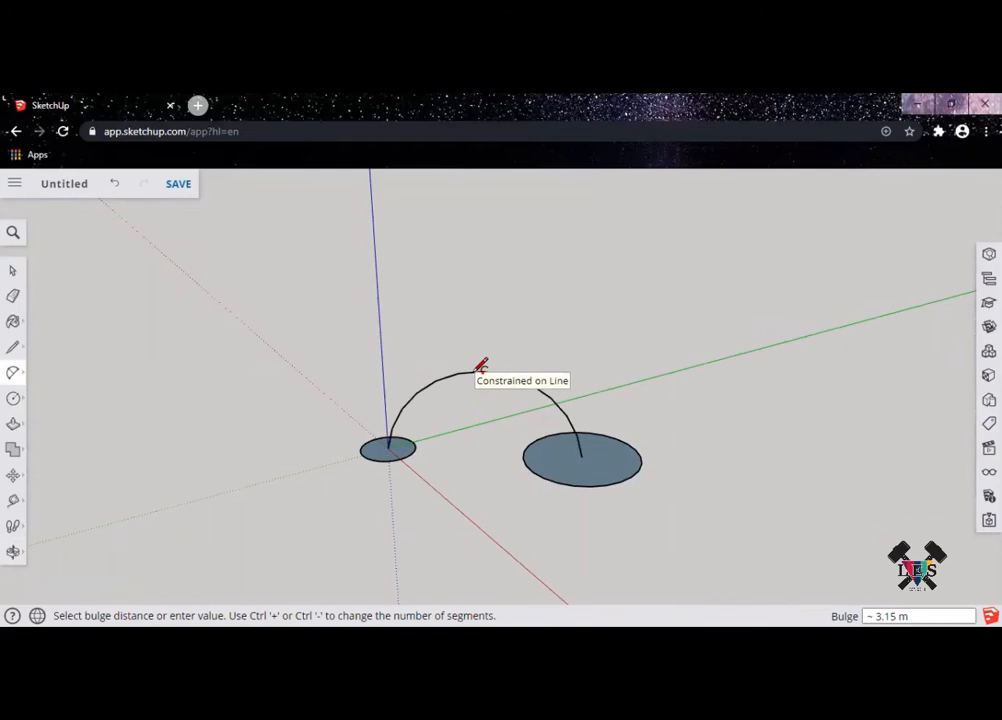
middle_click_drag(490, 500, 380, 369)
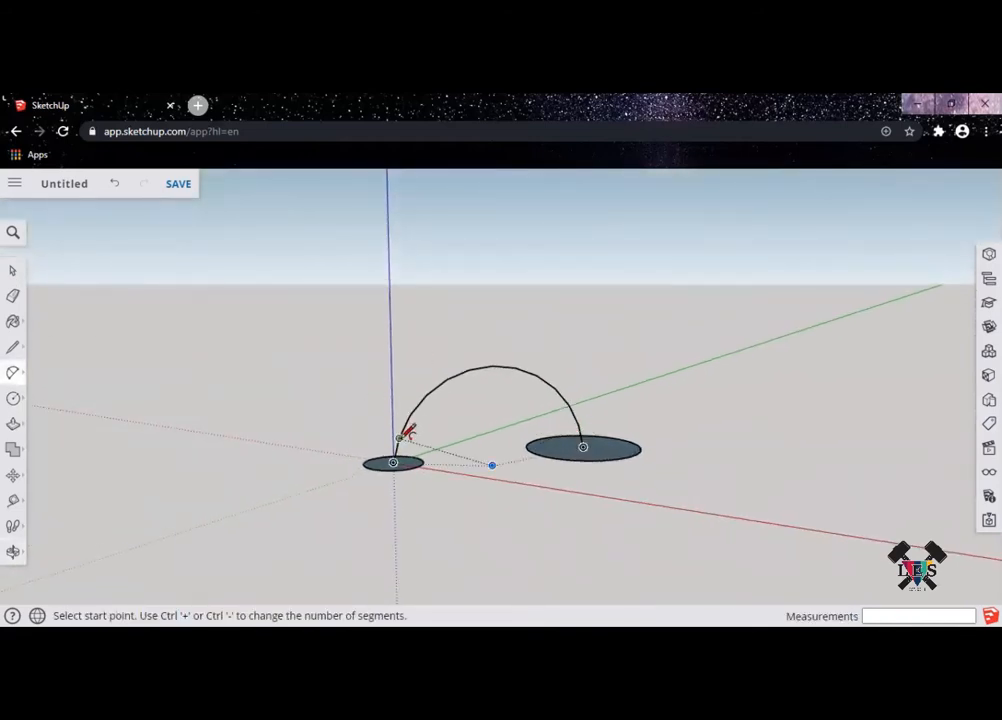
middle_click_drag(506, 471, 409, 454)
scroll(411, 455, "up", 2)
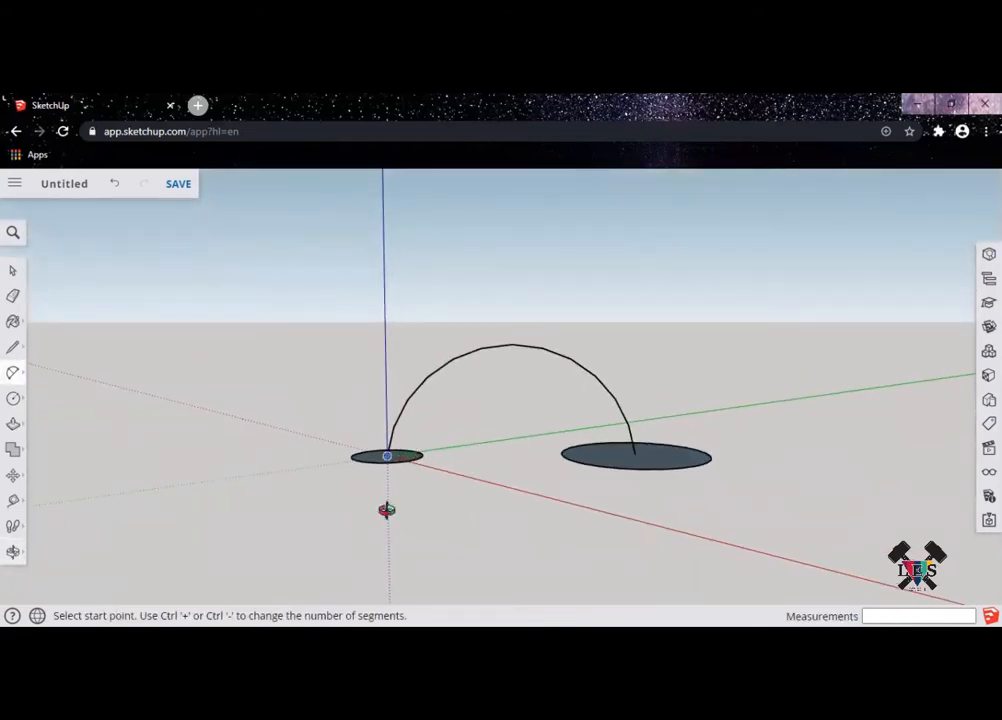
middle_click_drag(386, 510, 121, 465)
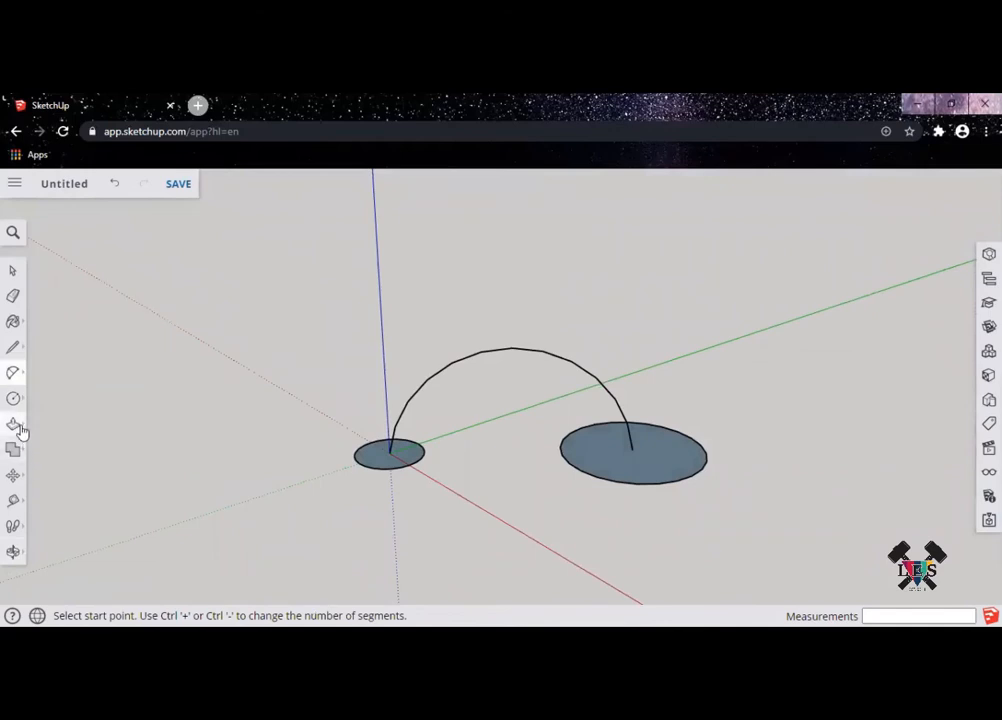
left_click(17, 428)
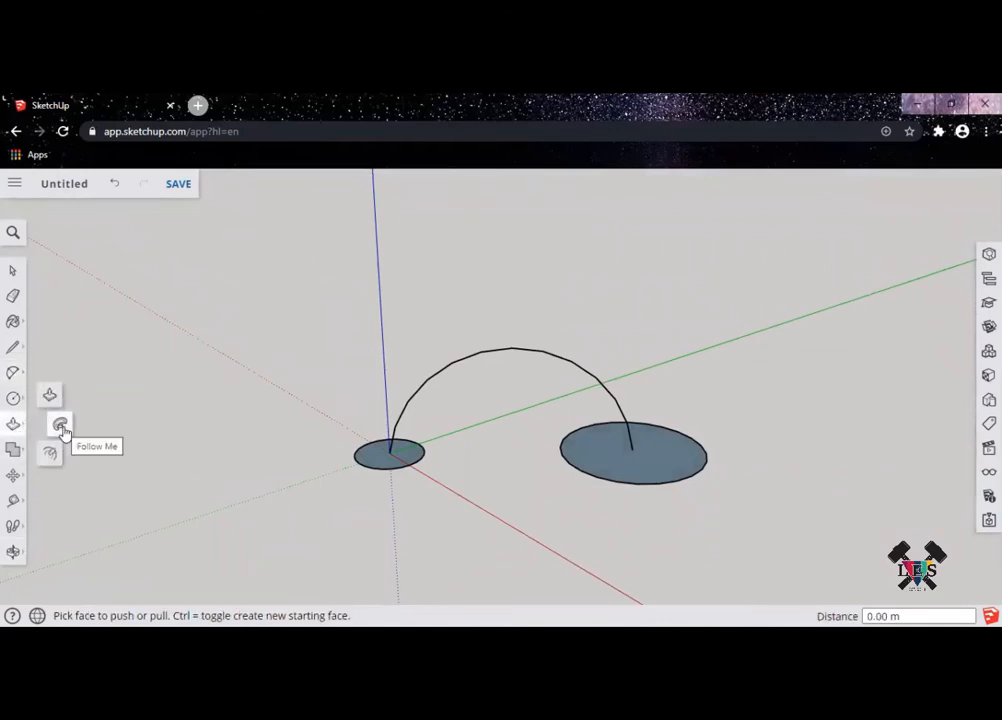
left_click(60, 427)
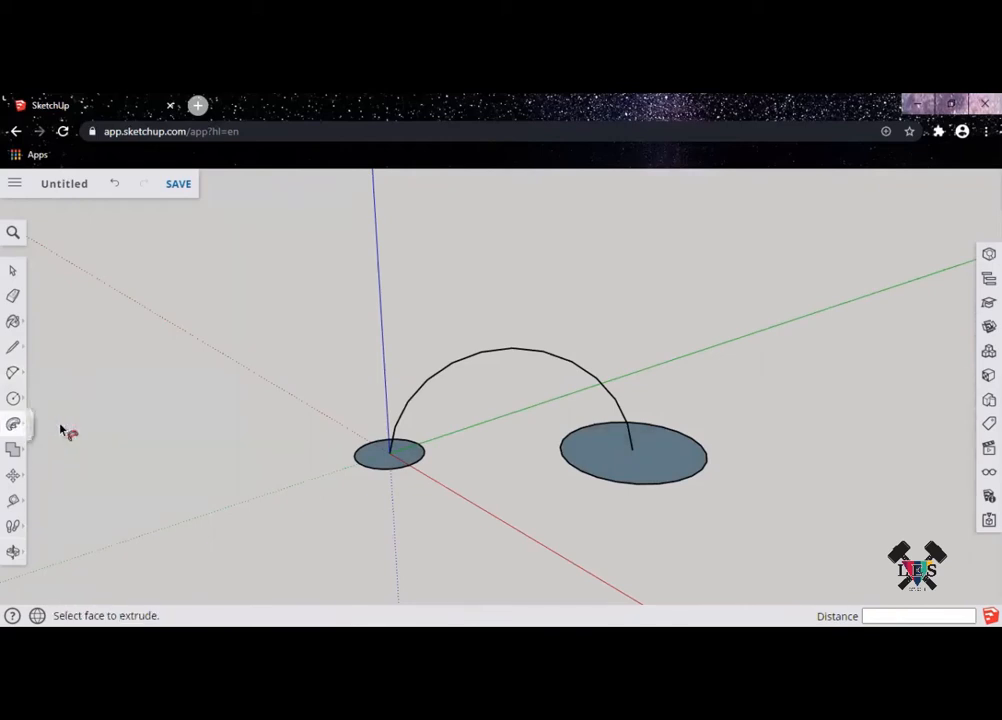
left_click(386, 462)
left_click_drag(404, 416, 455, 399)
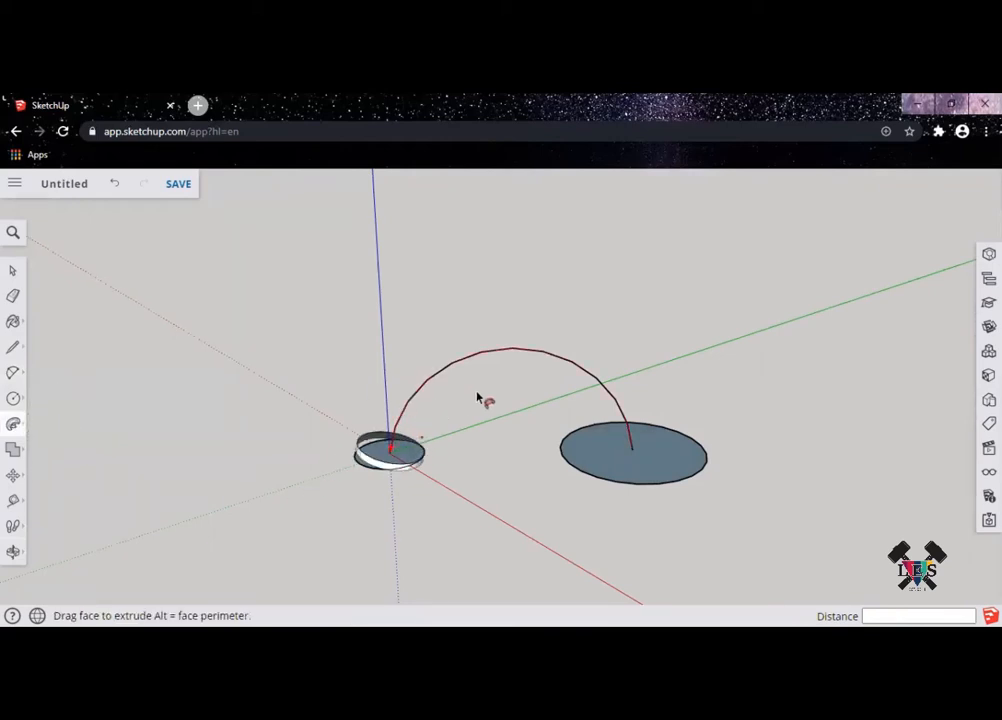
key("Escape")
Delete the larger circle's face and its outline, keeping the arc and the small circle
key("space")
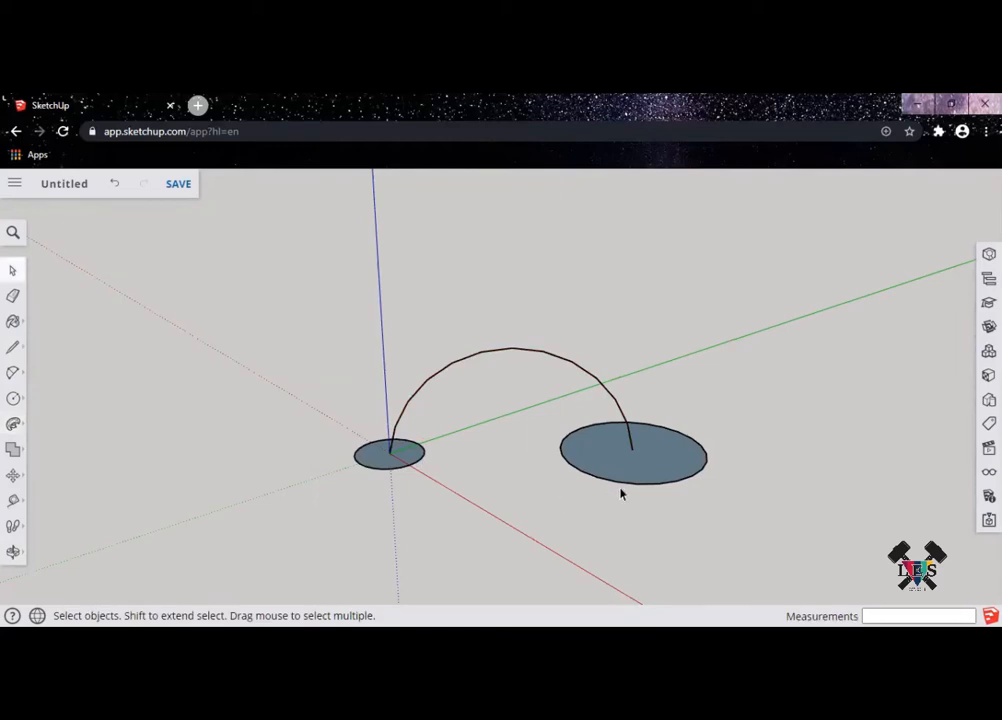
key("Delete")
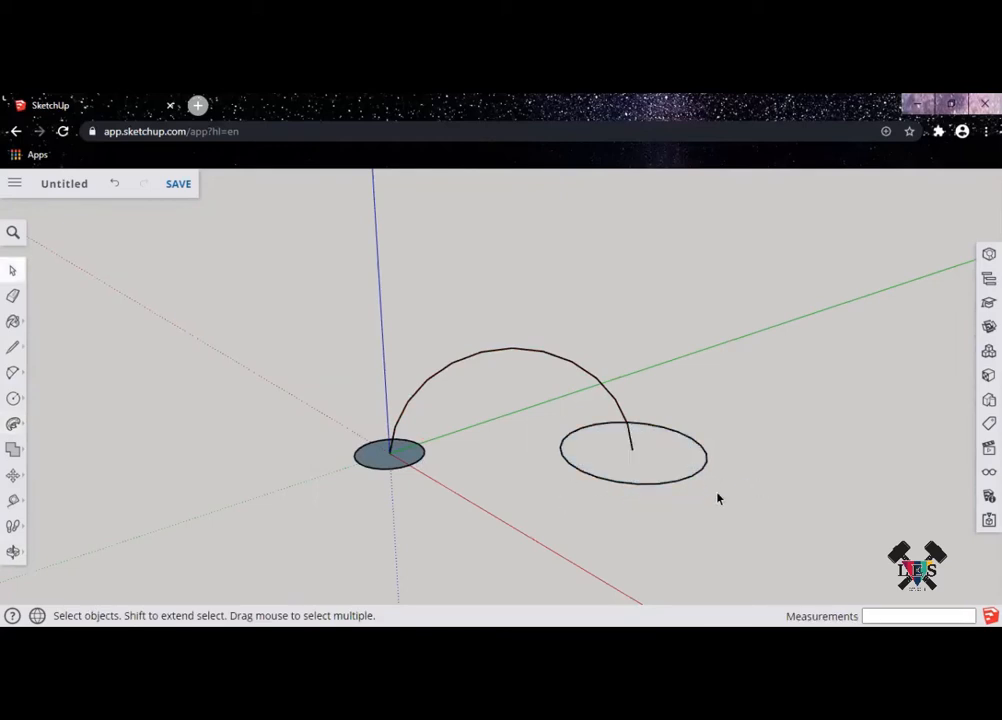
key("Delete")
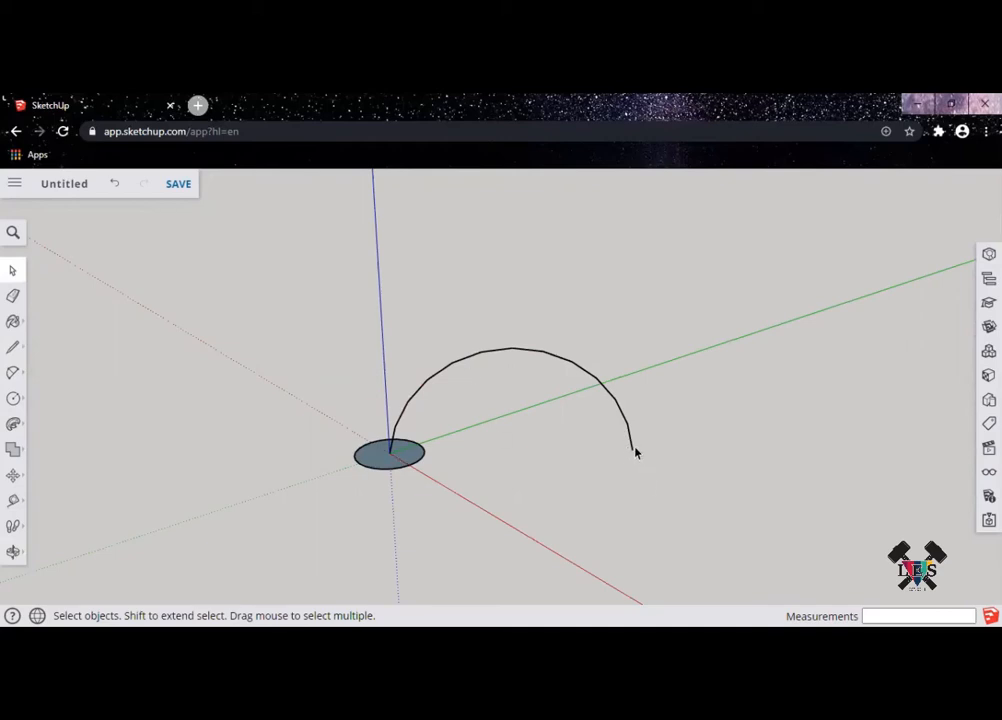
Sweep the small circle along the full arc with Follow Me to form a curved tube
left_click(13, 423)
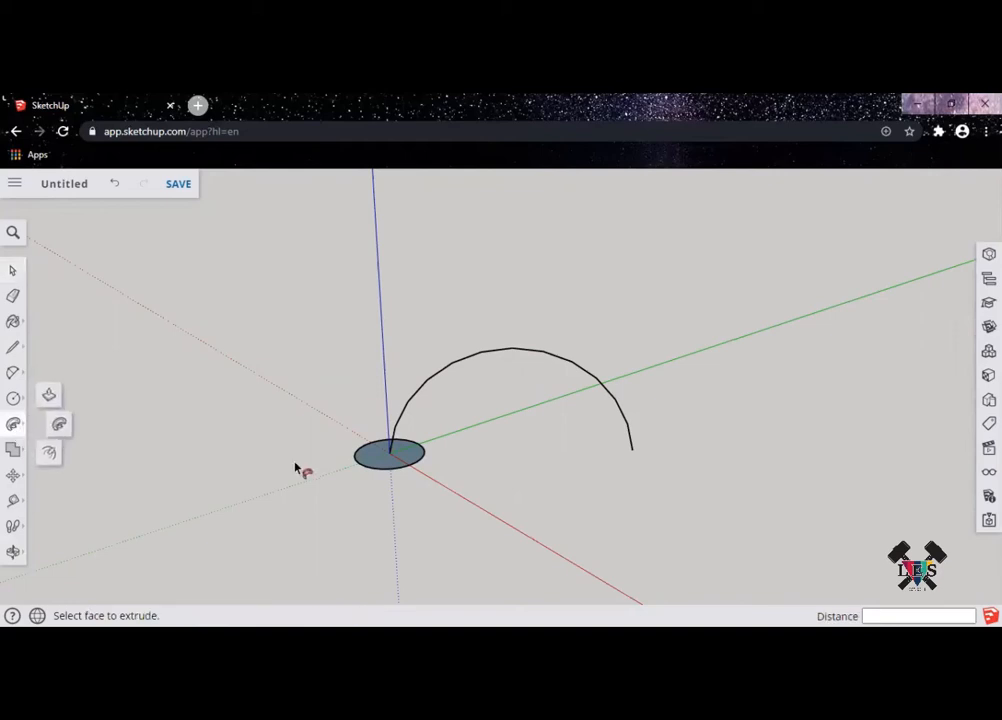
left_click_drag(391, 460, 637, 509)
middle_click_drag(662, 503, 553, 485)
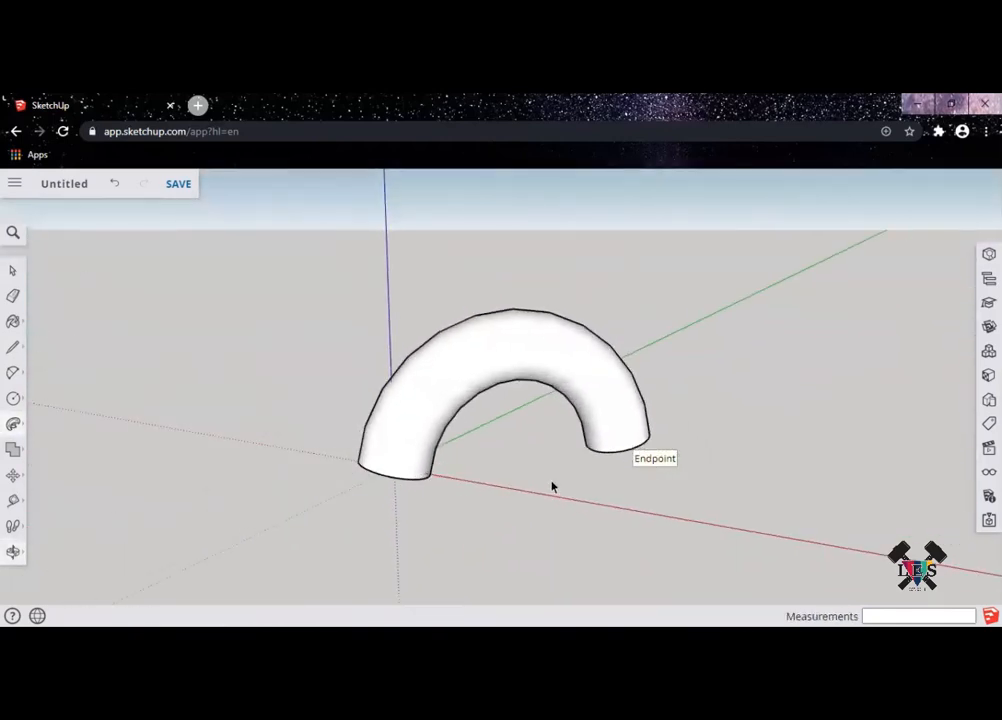
Select the entire curved tube and delete it from the model
key("space")
left_click_drag(184, 298, 186, 300)
key("Delete")
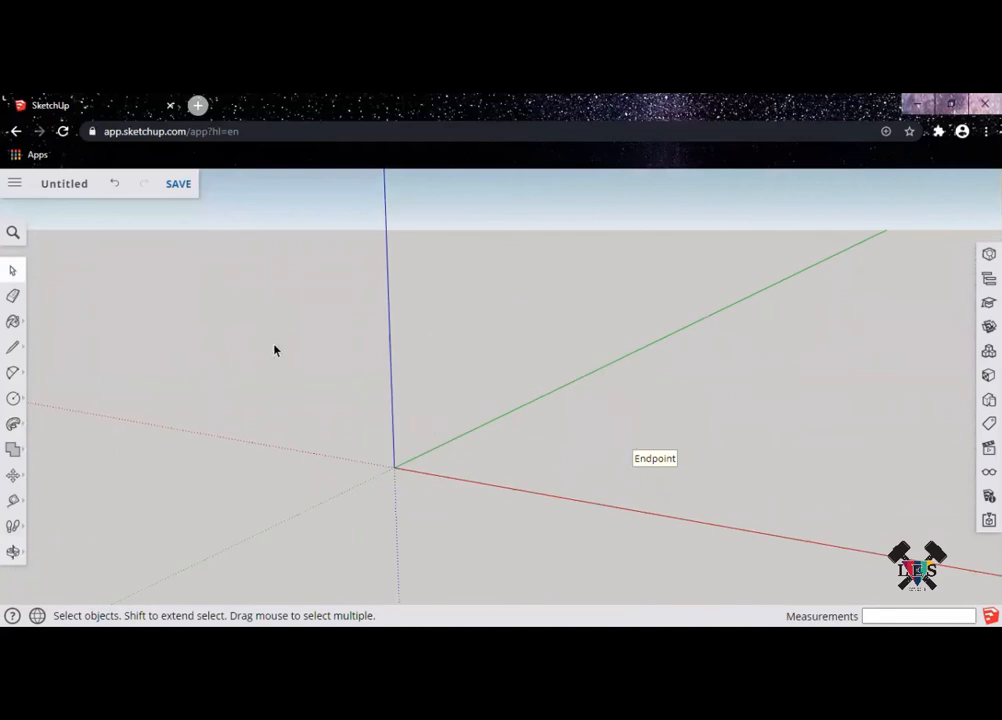
Draw a ground rectangle of about 4.13 m by 4.64 m with one corner at the origin
middle_click_drag(489, 385, 505, 411)
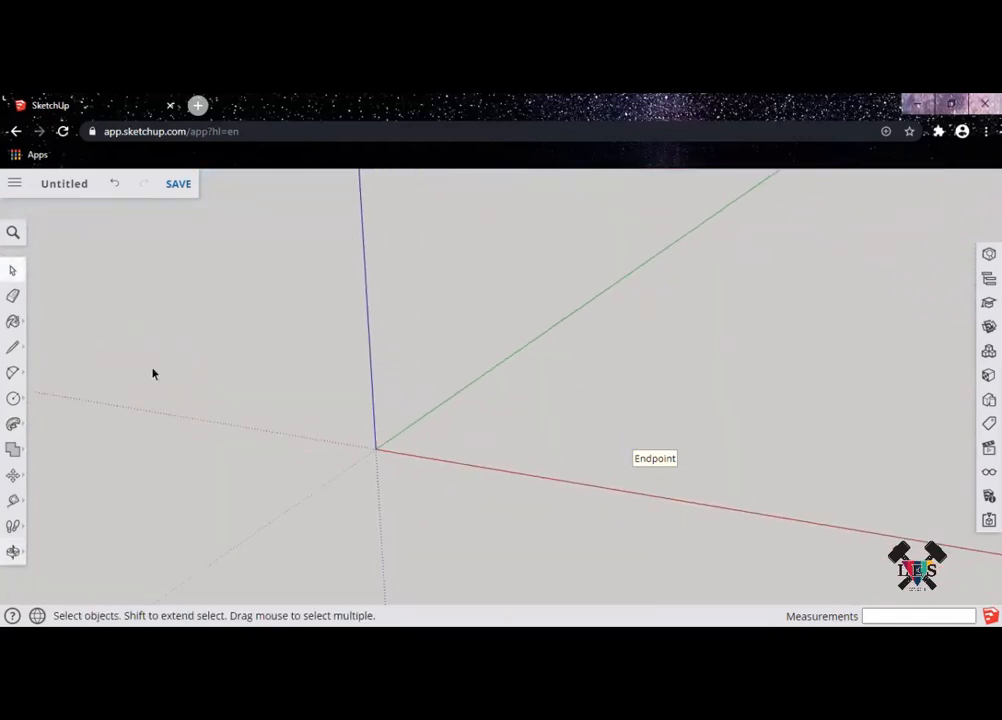
middle_click_drag(440, 471, 499, 523)
key("r")
left_click(341, 429)
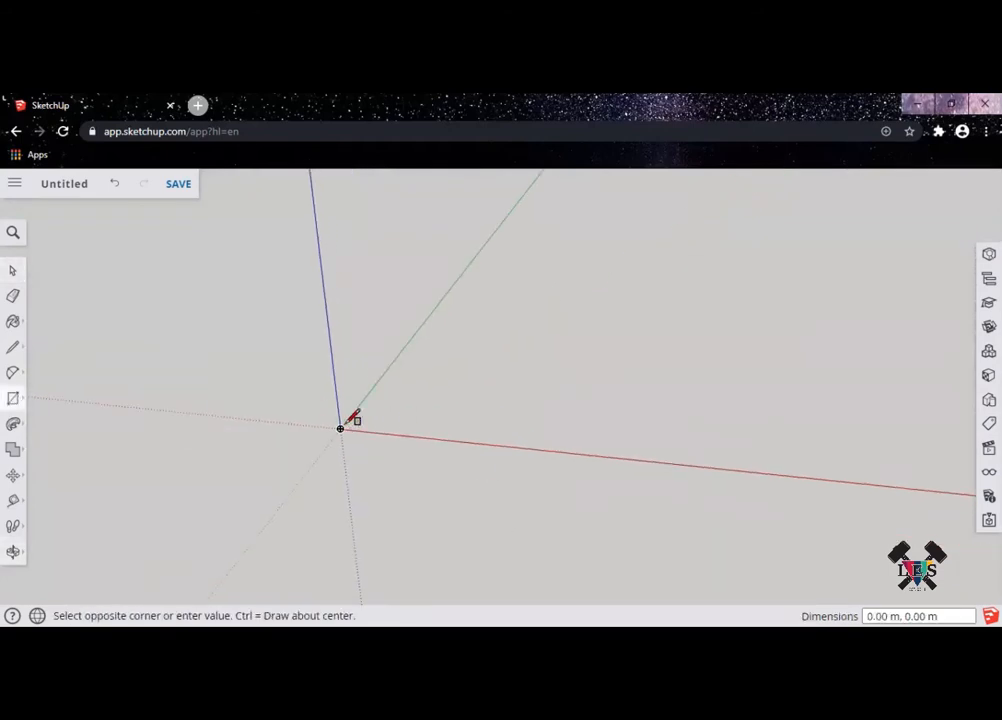
left_click(524, 369)
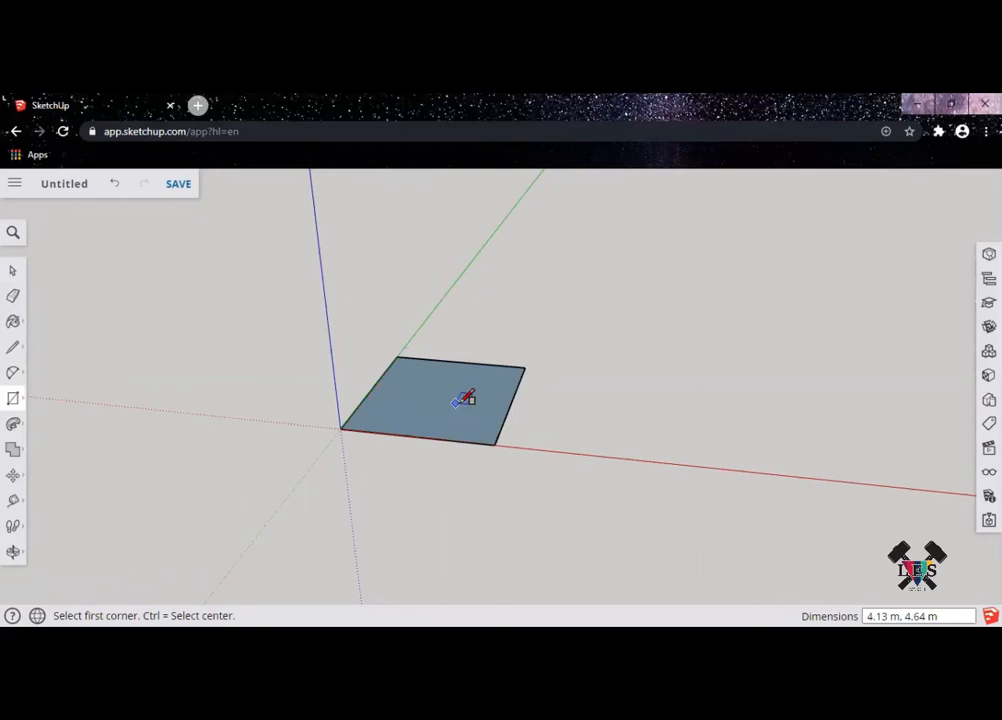
Offset the rectangle's outline inward to create a smaller rectangle inside it
left_click(16, 425)
left_click(48, 452)
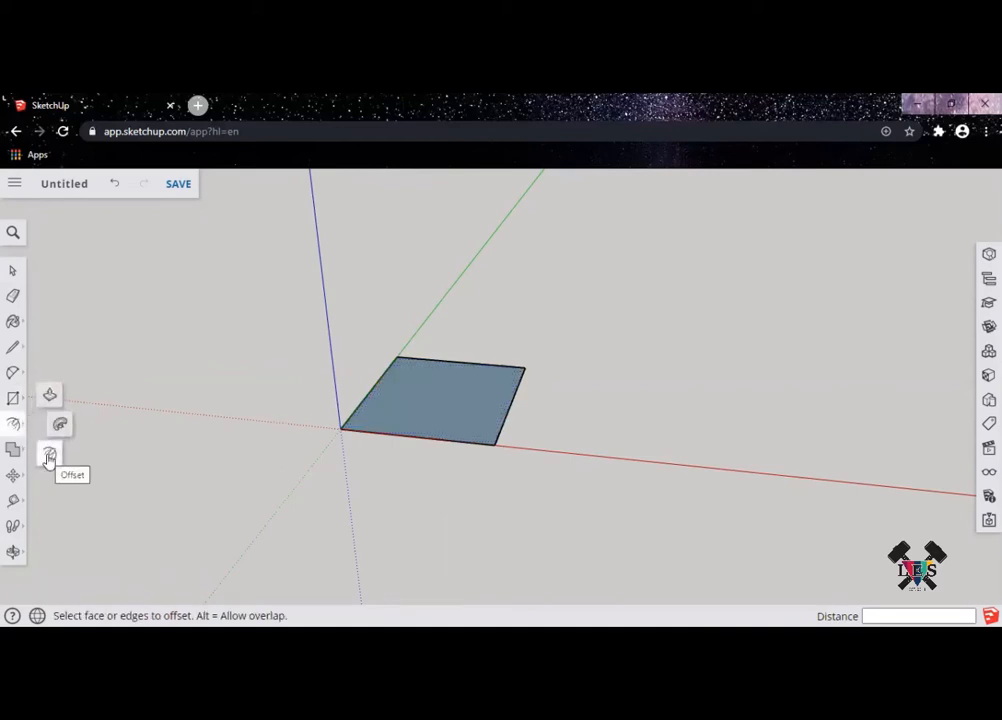
left_click(438, 404)
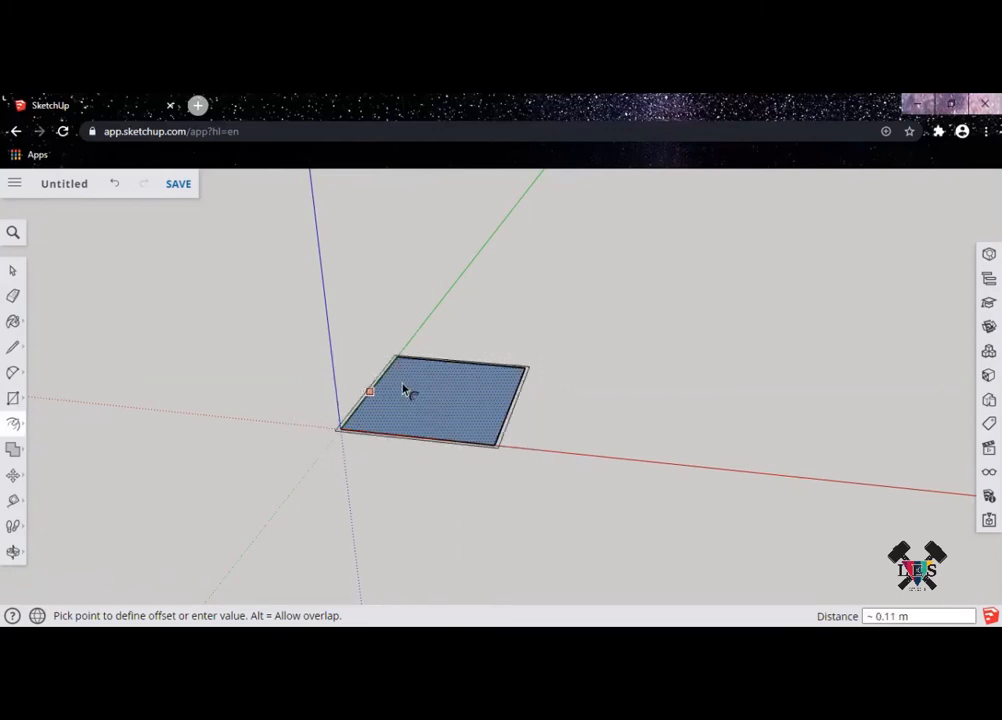
left_click(405, 397)
Delete the rectangle together with its inner offset, and undo that deletion
middle_click_drag(391, 400, 336, 550)
key("space")
left_click_drag(675, 526, 275, 313)
key("Delete")
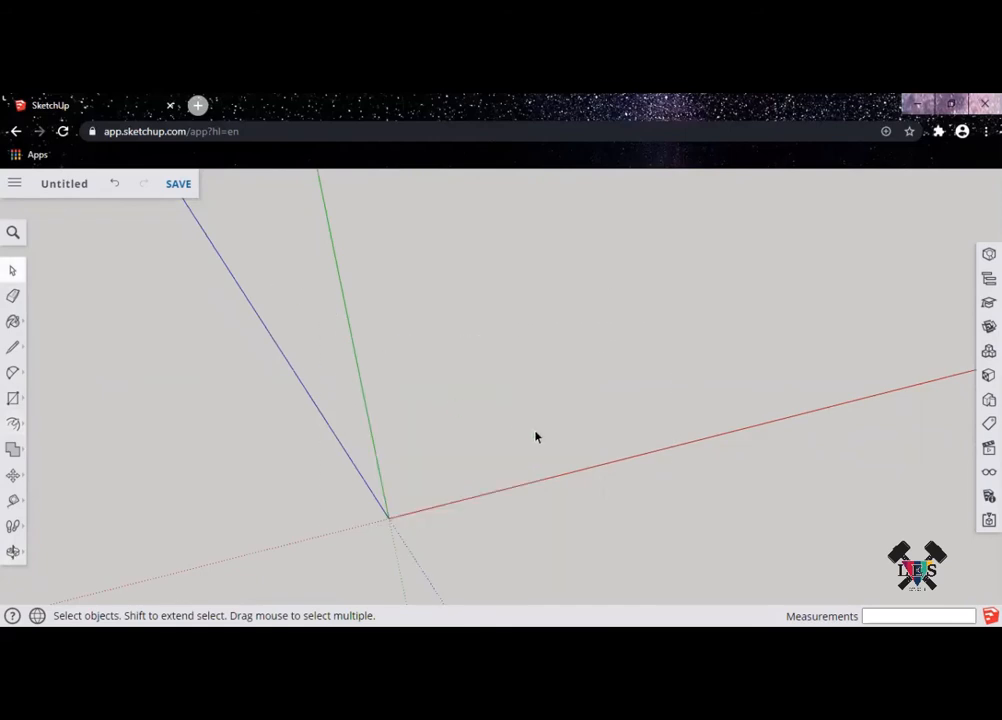
middle_click_drag(561, 482, 494, 373)
scroll(506, 432, "down", 3)
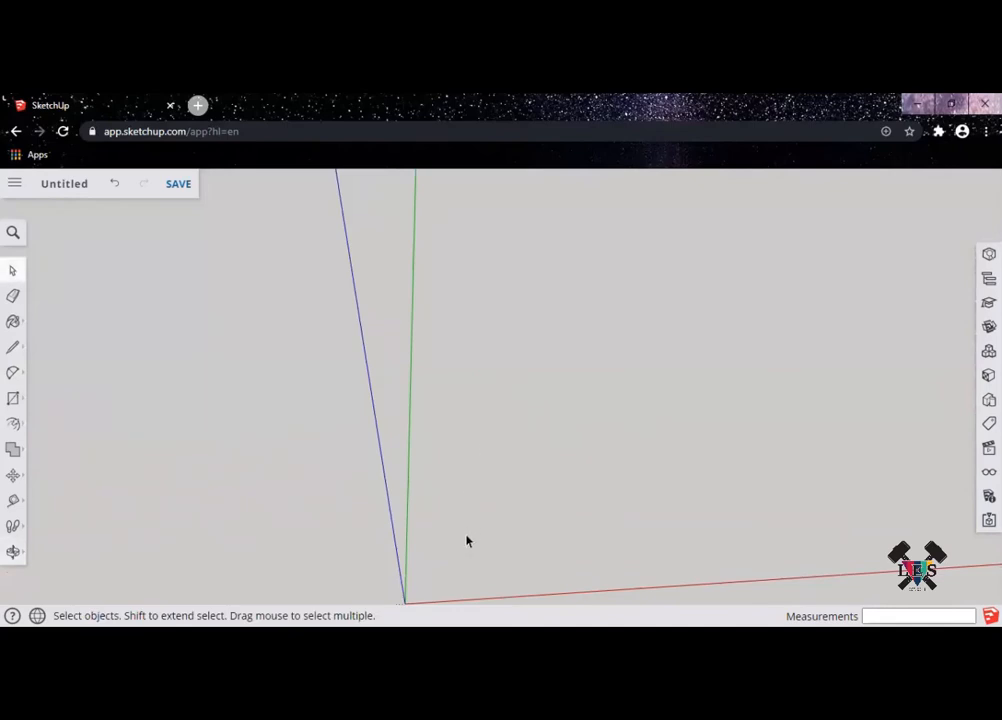
key("ctrl+z")
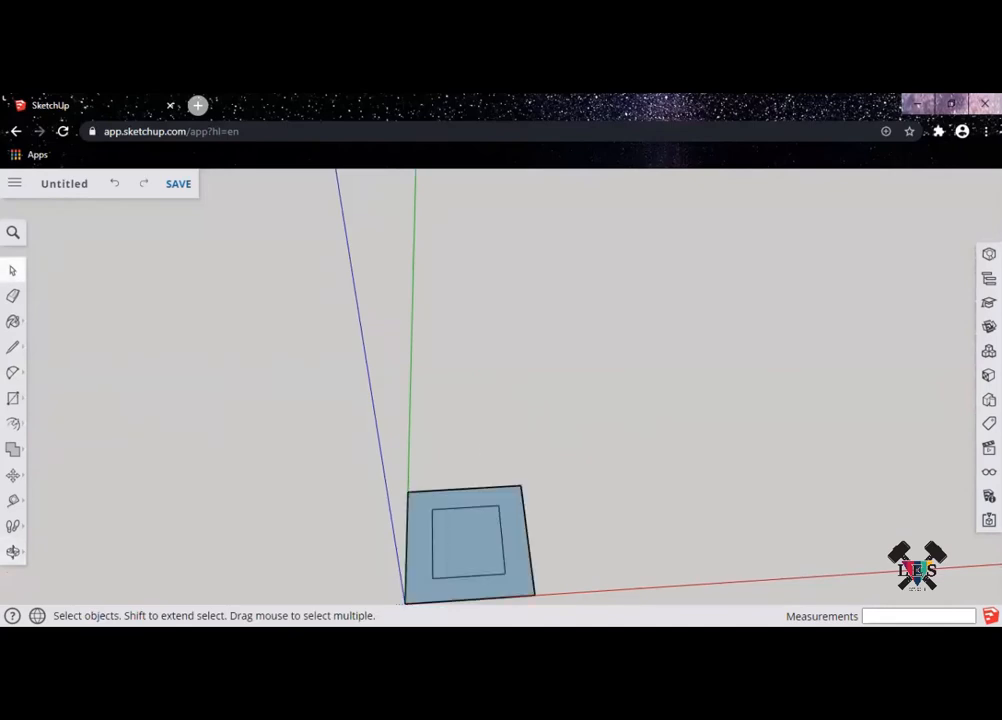
Pull the inner rectangle upward with Push/Pull into a tall block standing on the outer rectangle
key("p")
left_click_drag(490, 558, 447, 435)
middle_click_drag(561, 550, 474, 390)
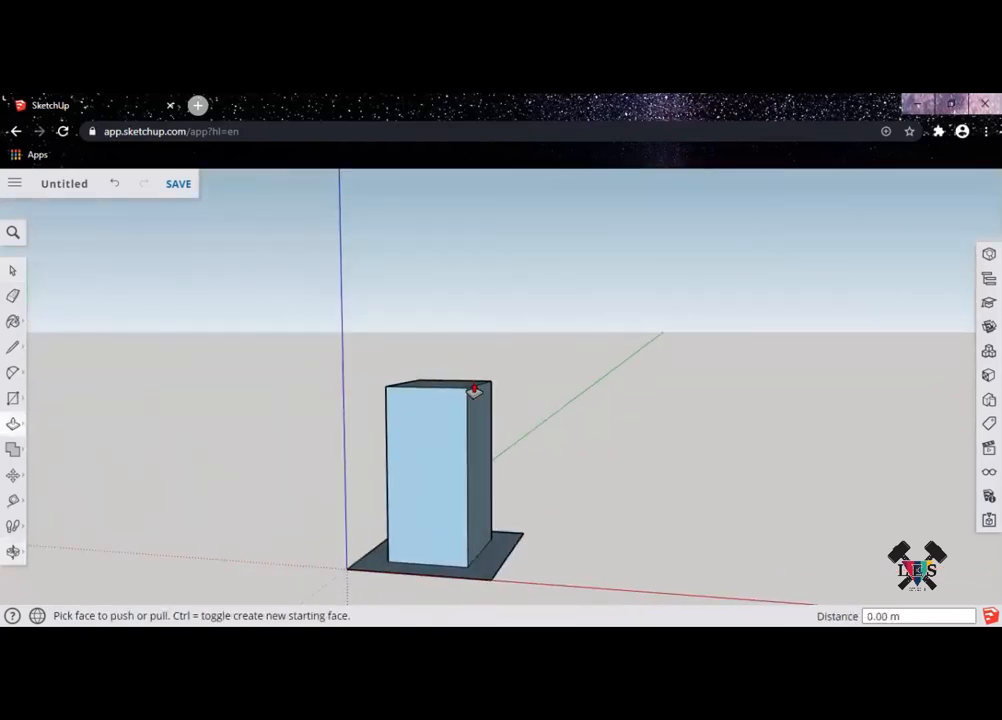
key("space")
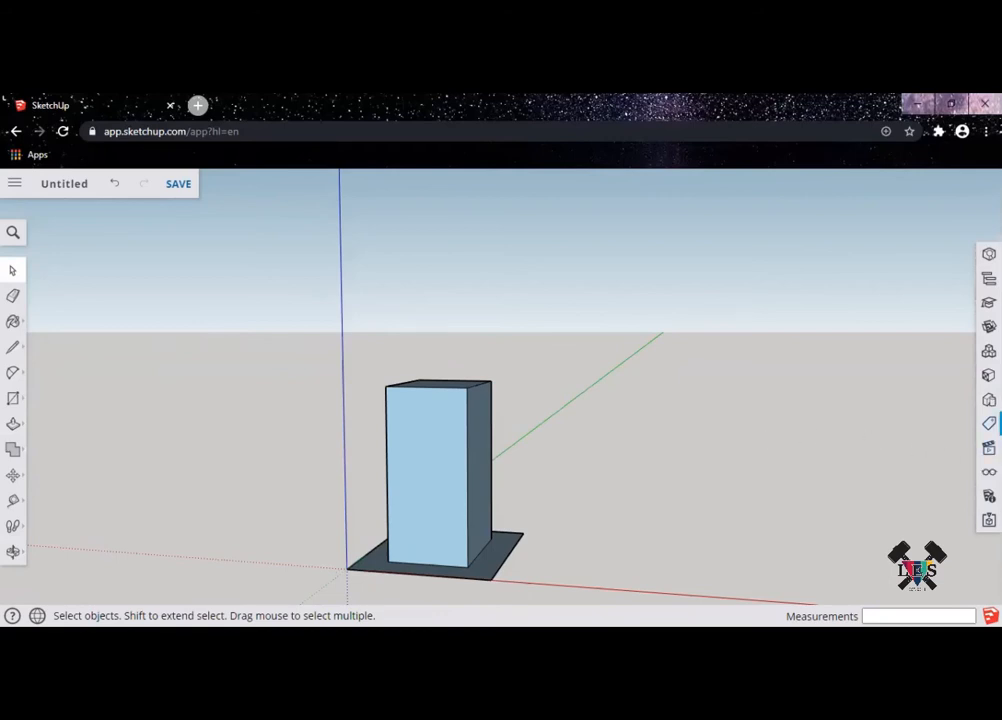
Open Scenes and view the block in the front and front-left isometric standard views
left_click(988, 448)
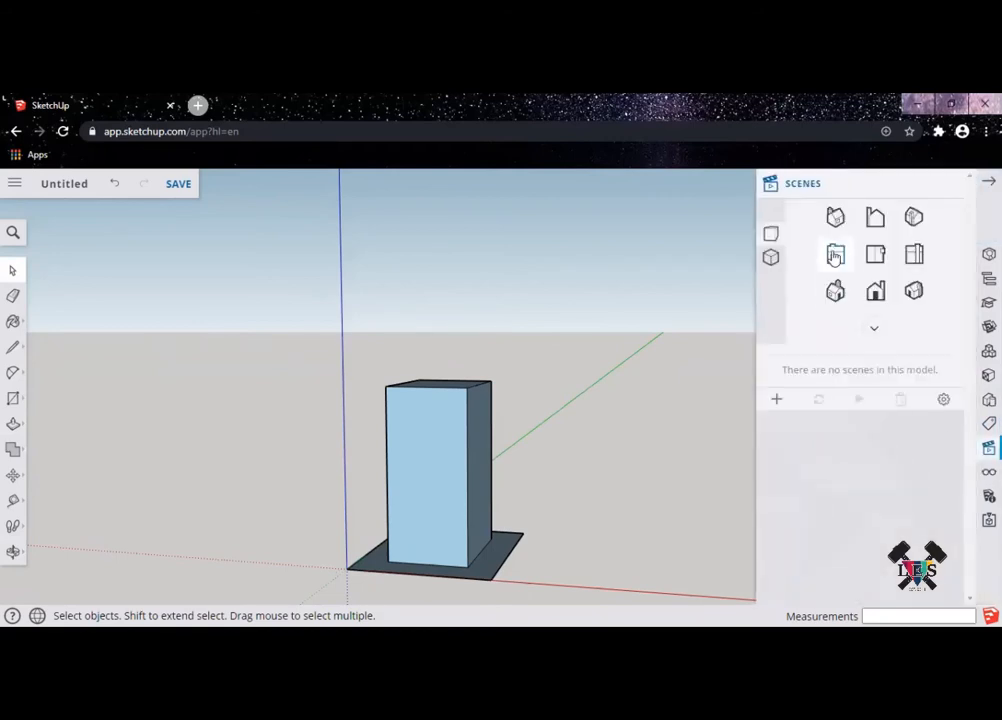
middle_click_drag(491, 377, 453, 424)
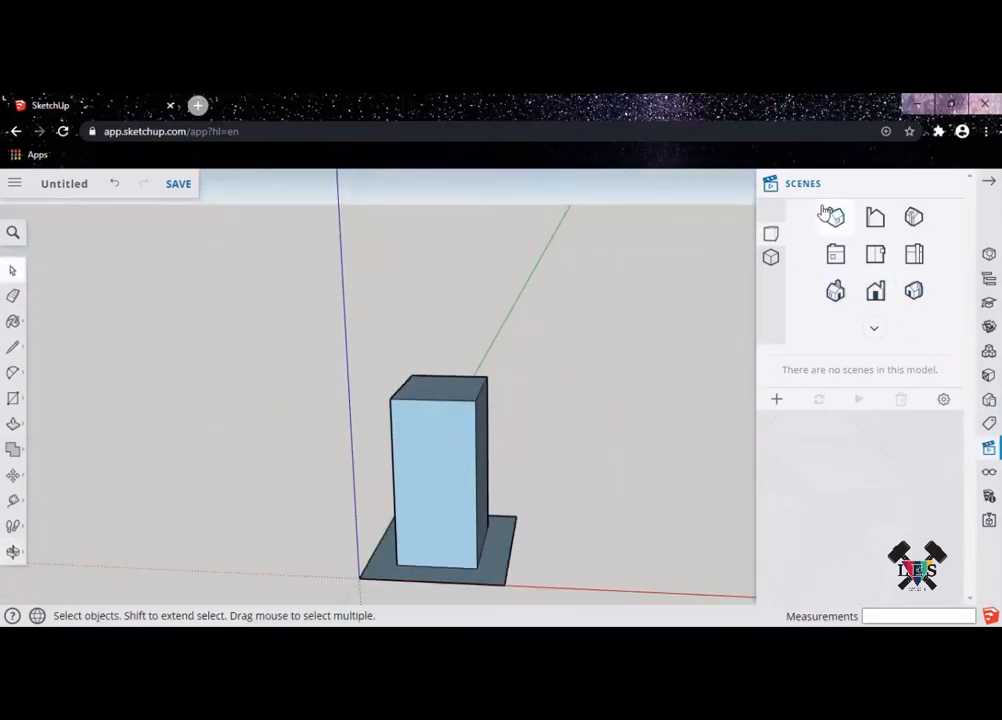
left_click(875, 291)
scroll(494, 438, "up", 6)
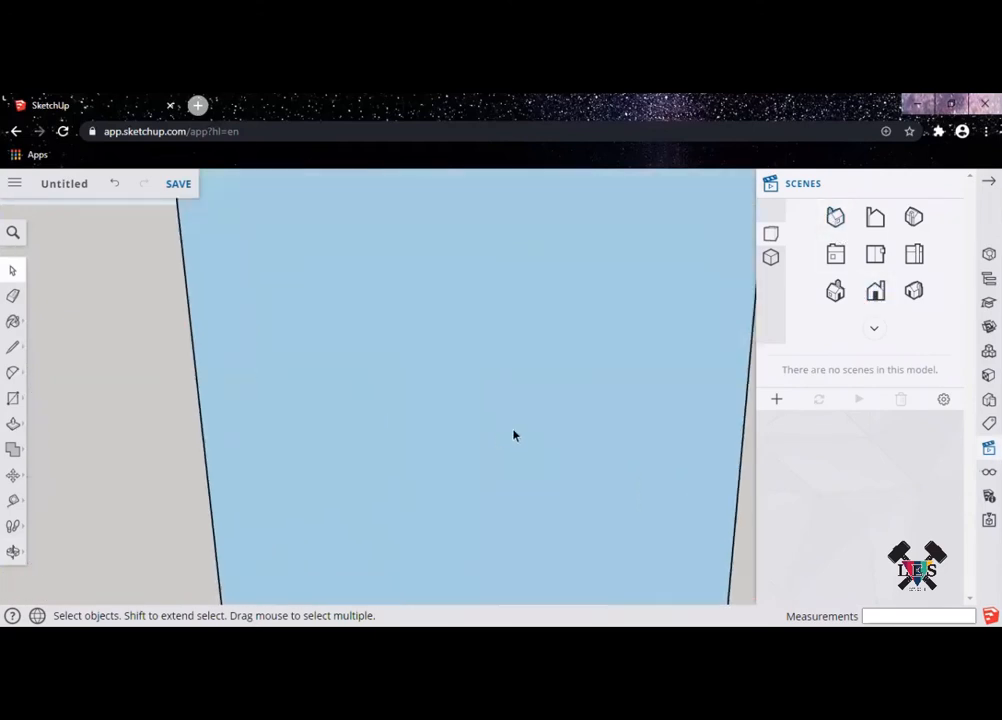
scroll(535, 426, "up", 3)
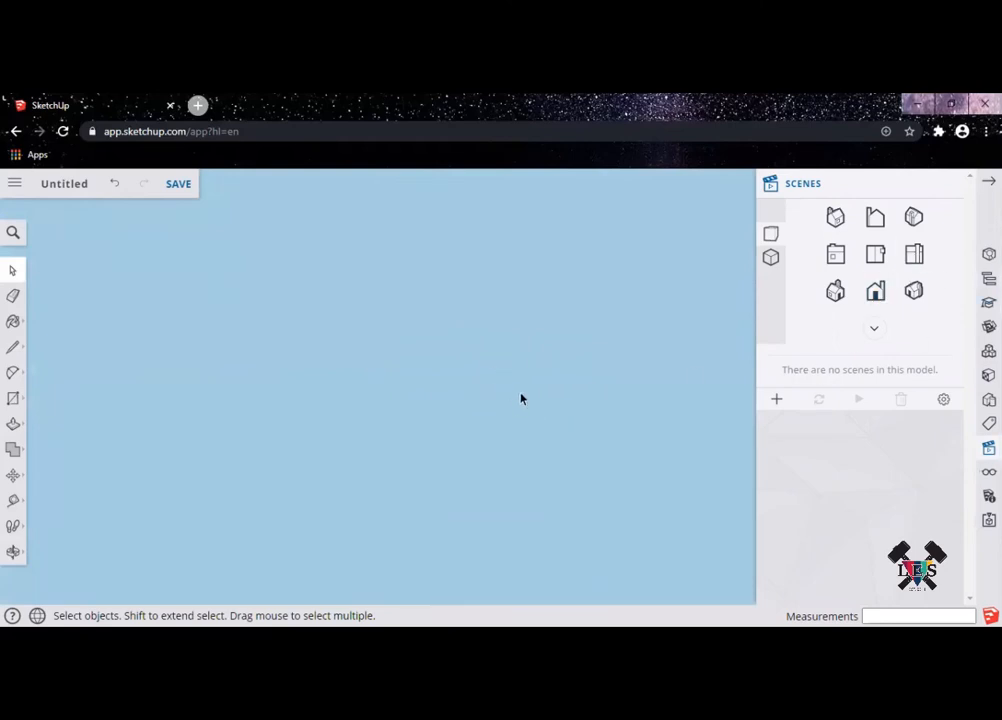
left_click(835, 292)
middle_click_drag(644, 365, 731, 328)
left_click(836, 292)
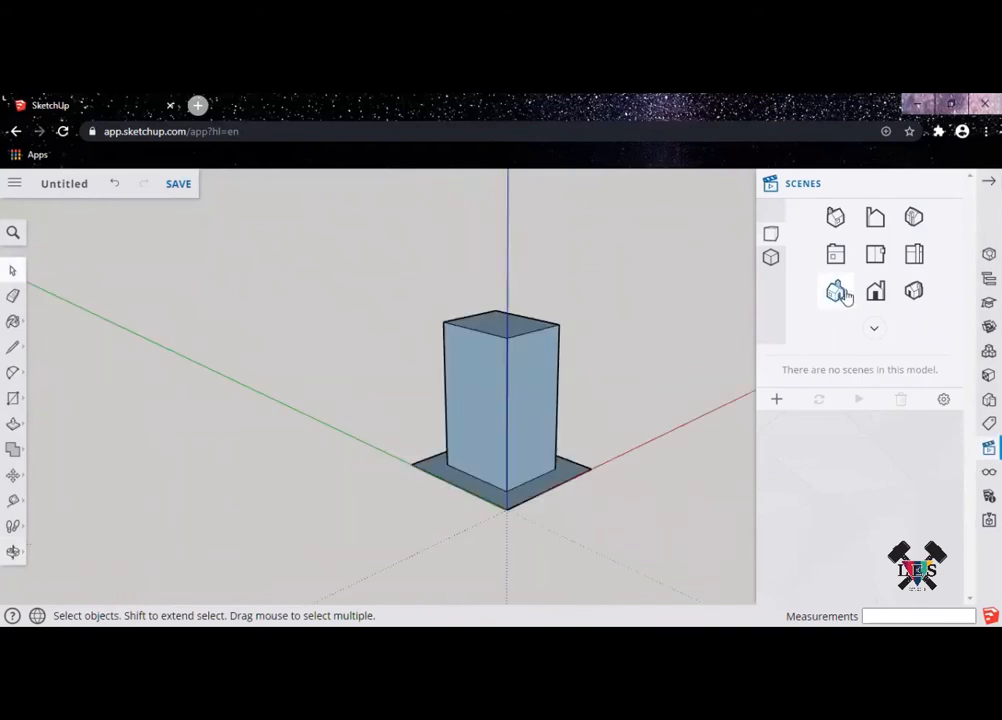
Cycle through the other standard views of the block, including the side, top and isometric ones
left_click(876, 292)
left_click(914, 292)
left_click(914, 255)
left_click(876, 255)
left_click(836, 255)
left_click(834, 218)
left_click(914, 217)
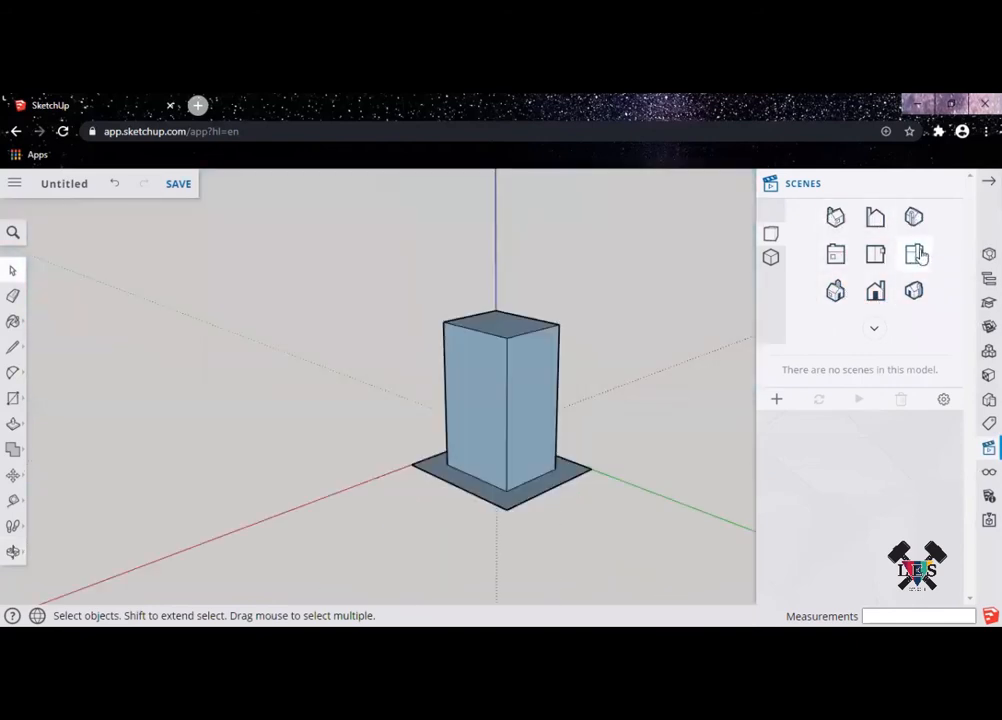
left_click(877, 257)
middle_click_drag(667, 394, 540, 470)
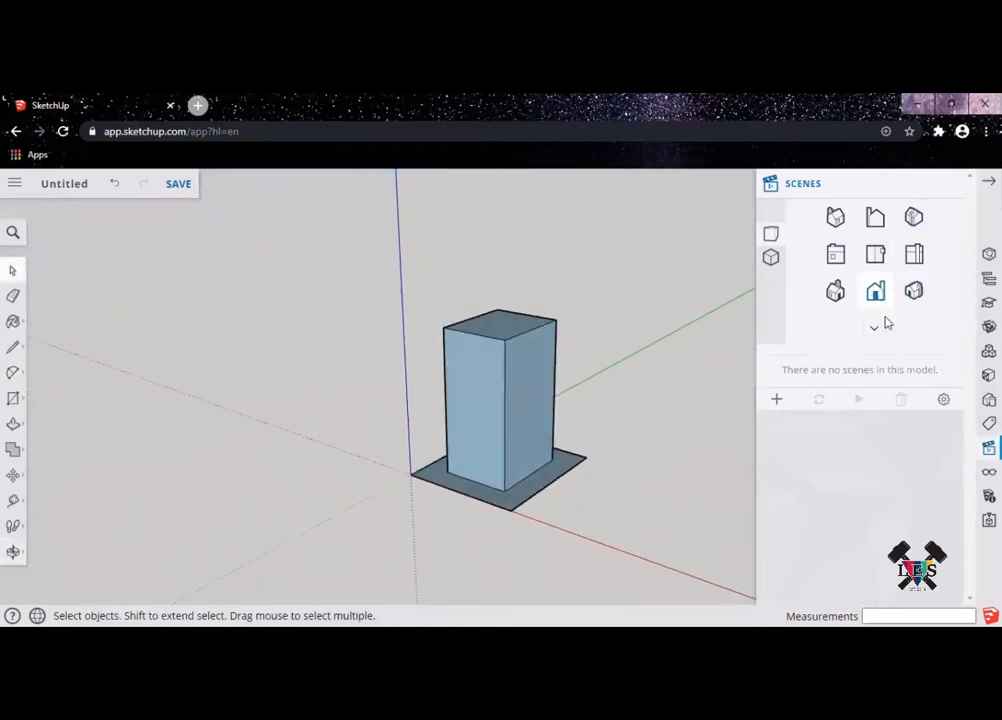
View the block in parallel projection, restore the perspective camera and close Scenes
left_click(772, 258)
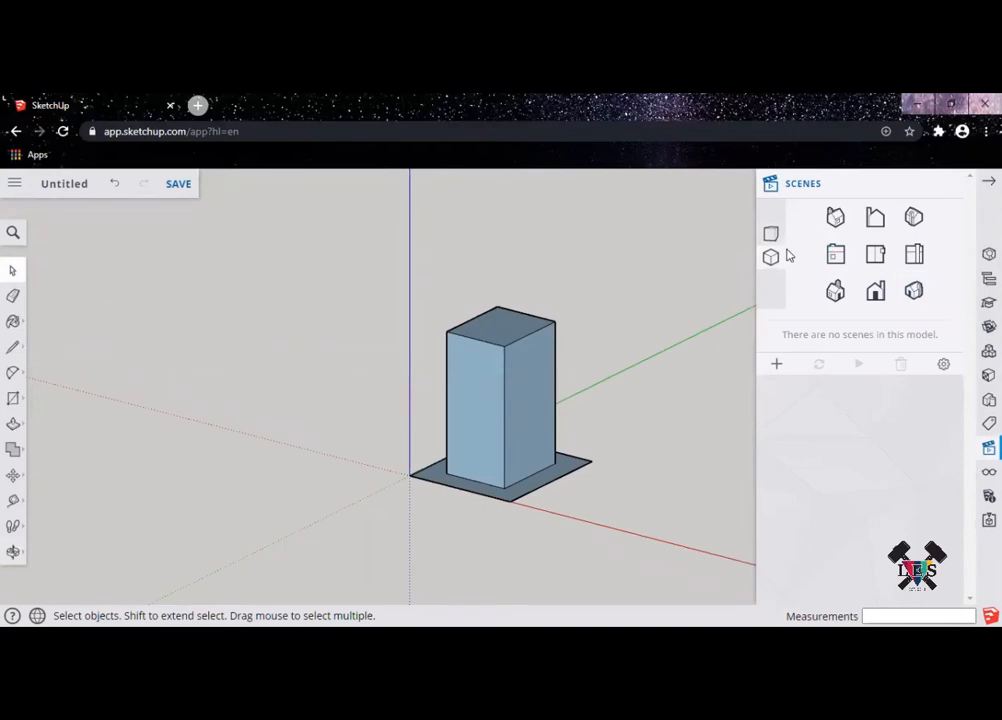
left_click(773, 235)
left_click(989, 448)
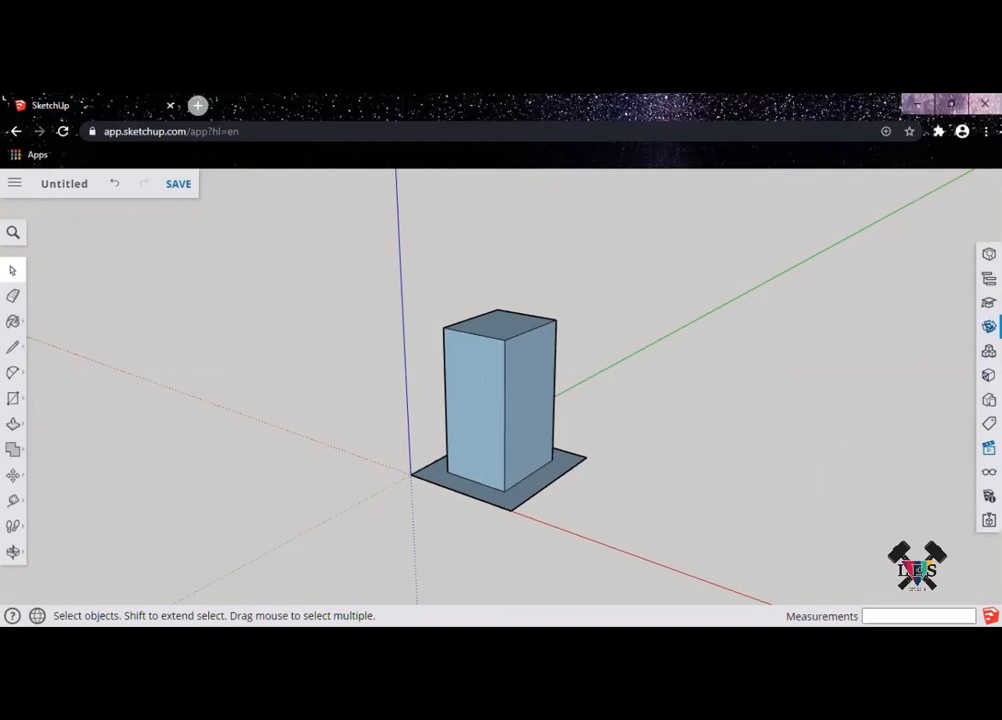
Open 3D Warehouse and browse the featured collections and models on its home page
left_click(989, 326)
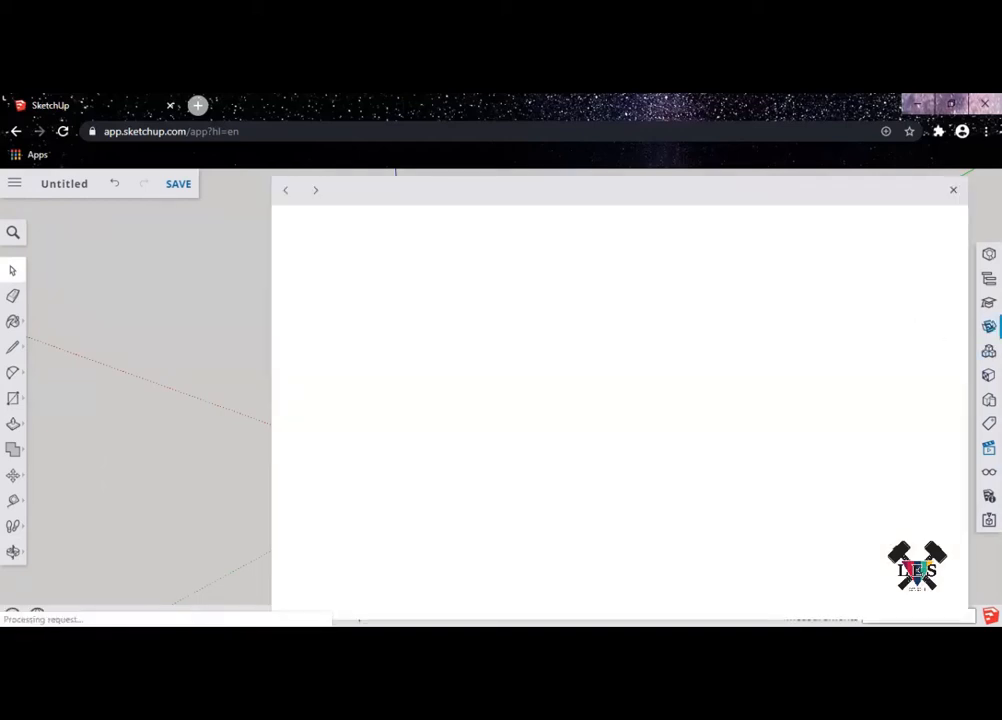
left_click(989, 326)
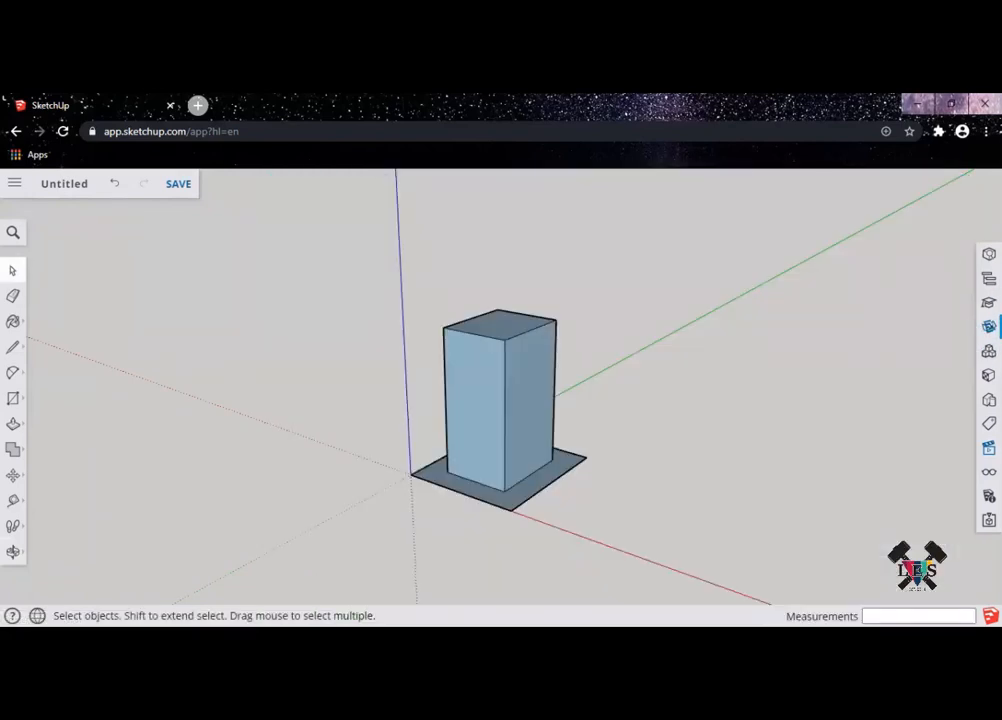
left_click(989, 326)
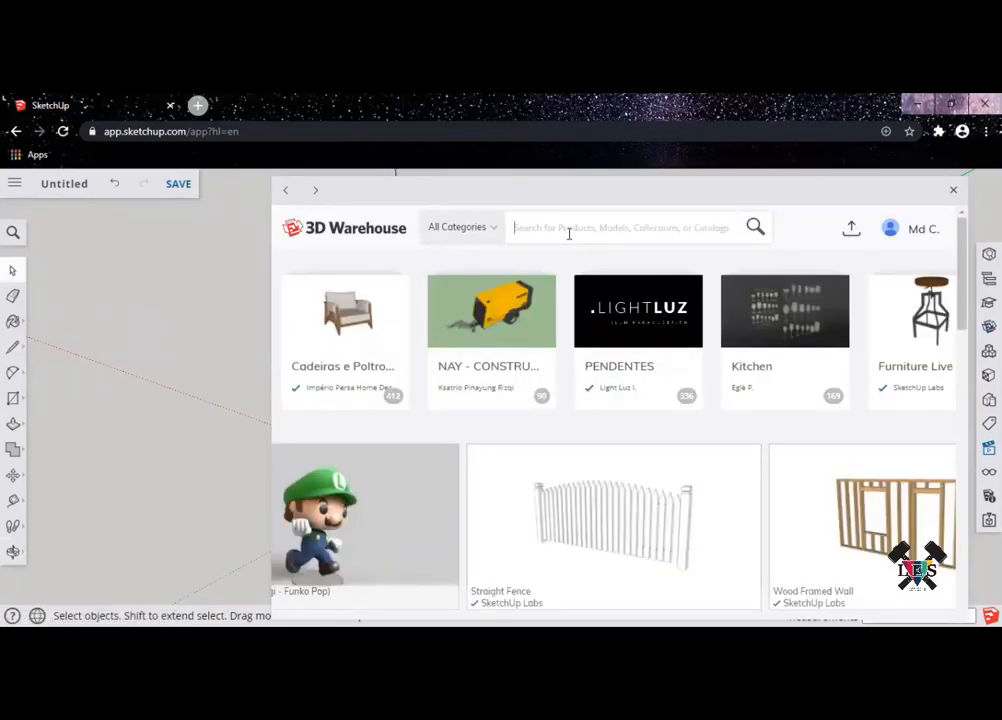
scroll(654, 423, "down", 3)
scroll(650, 412, "up", 3)
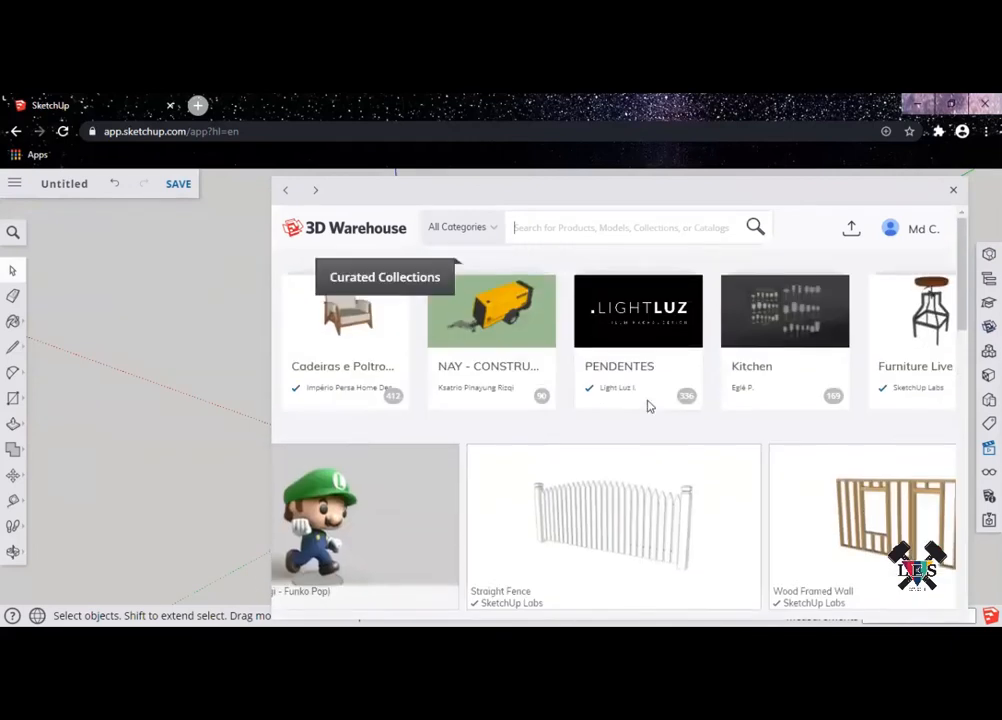
Search 3D Warehouse for "couch" and browse the product results
type("couch")
key("Return")
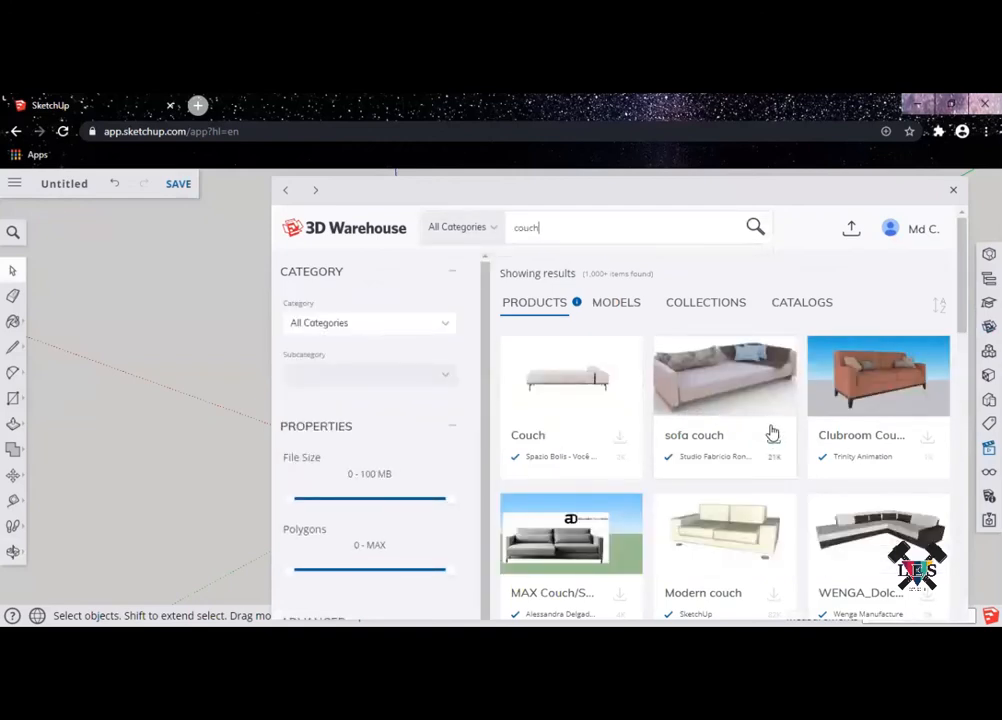
scroll(834, 476, "down", 3)
scroll(803, 490, "up", 3)
Download the "sofa couch" model despite its large size and place it on the ground beside the block
left_click(742, 381)
left_click(740, 516)
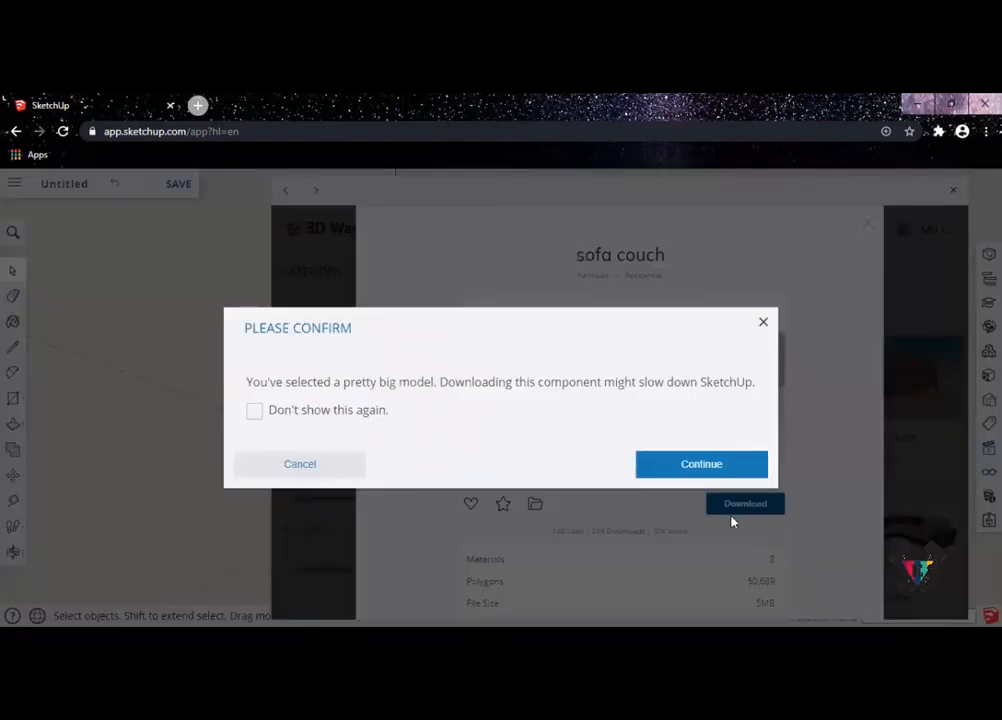
left_click(716, 472)
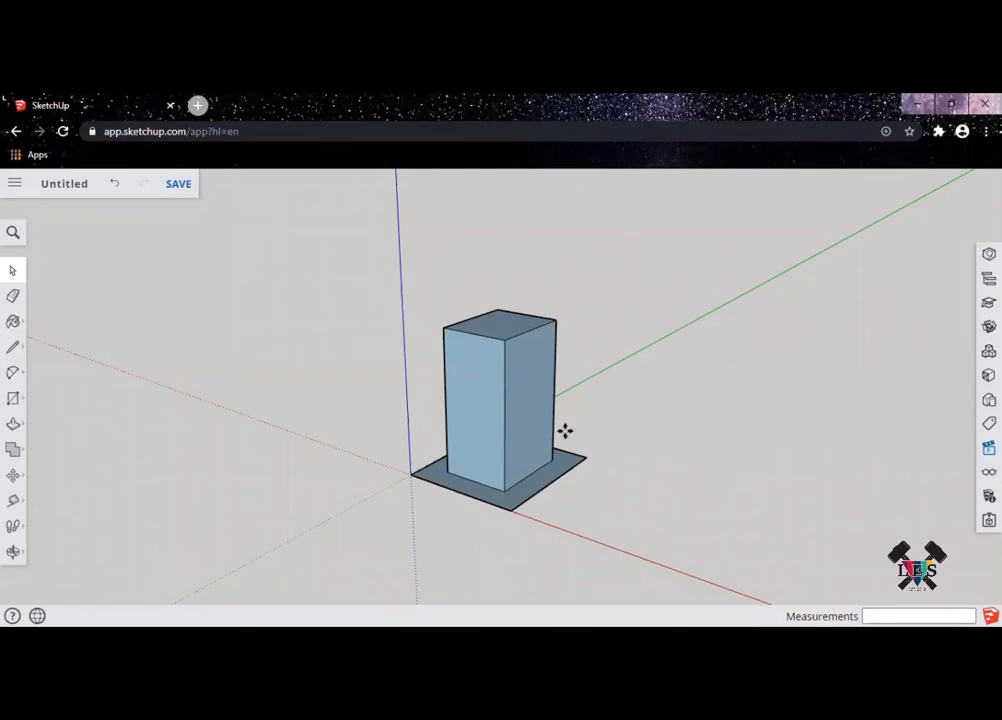
scroll(658, 450, "down", 1)
scroll(633, 450, "up", 8)
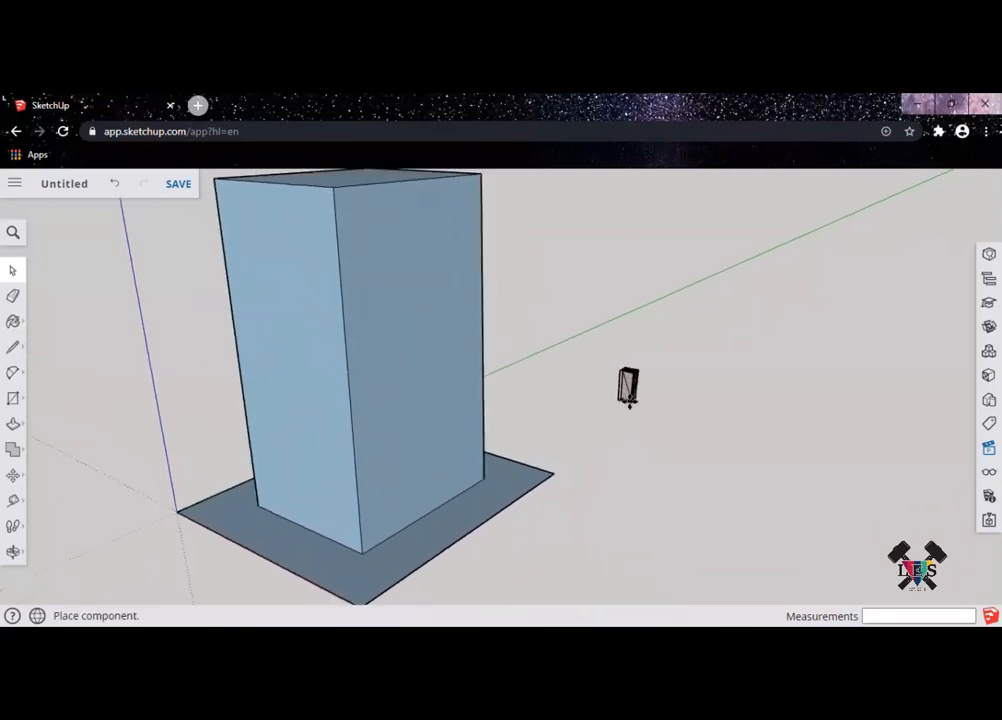
left_click(592, 381)
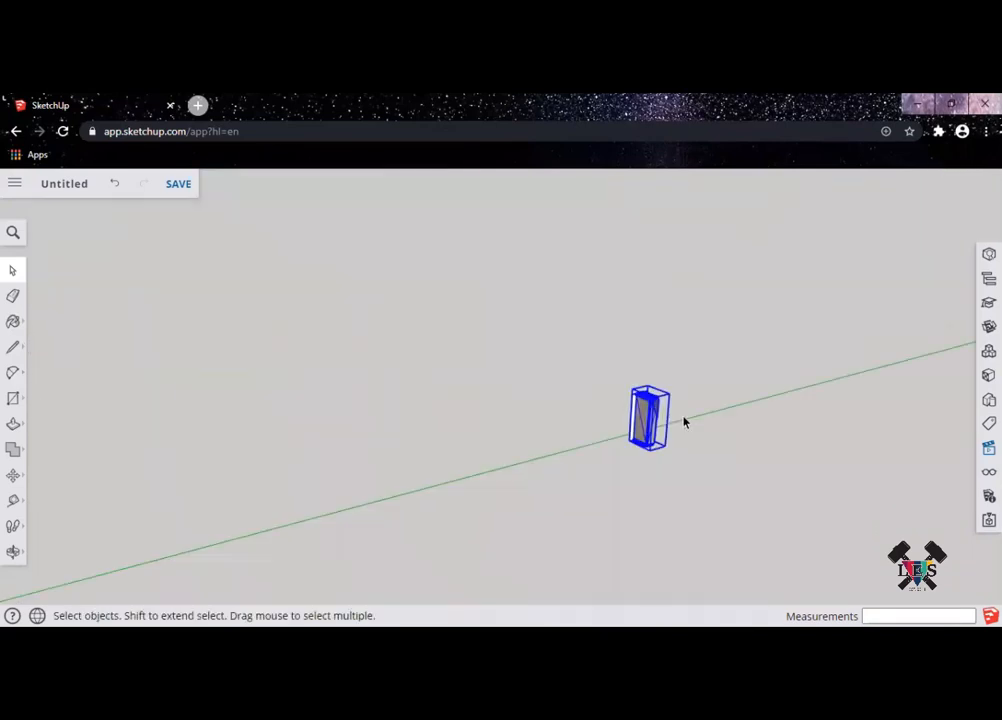
Examine the placed sofa couch from several sides and compare its orientation and size with the block
scroll(690, 421, "up", 4)
middle_click_drag(729, 418, 330, 415)
scroll(504, 468, "up", 4)
scroll(559, 456, "up", 4)
scroll(555, 472, "down", 6)
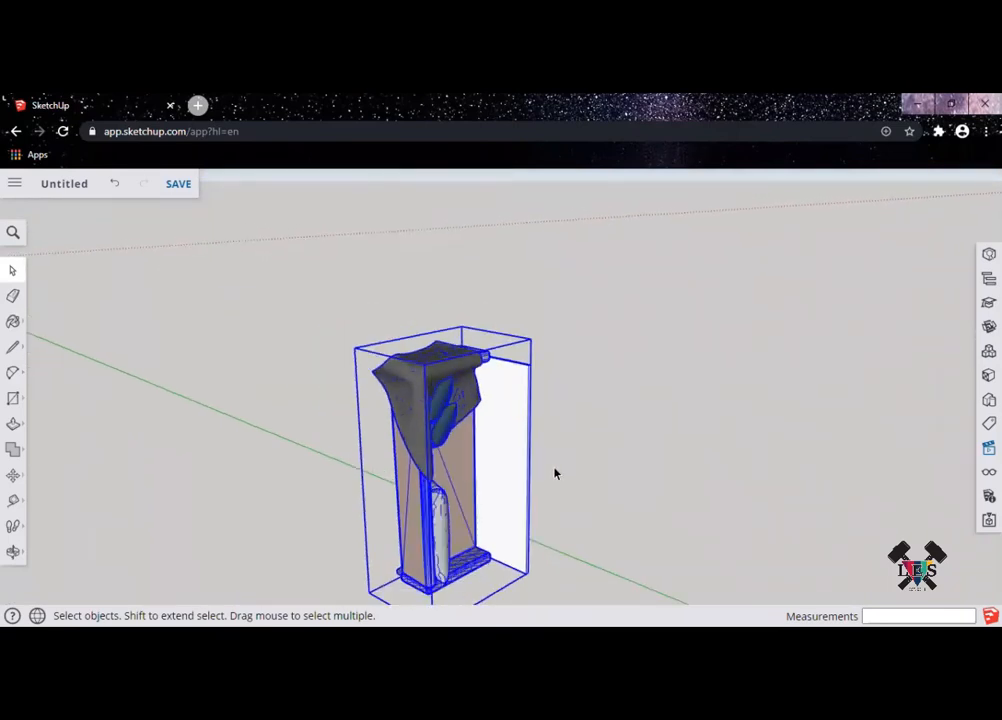
middle_click_drag(604, 501, 437, 405)
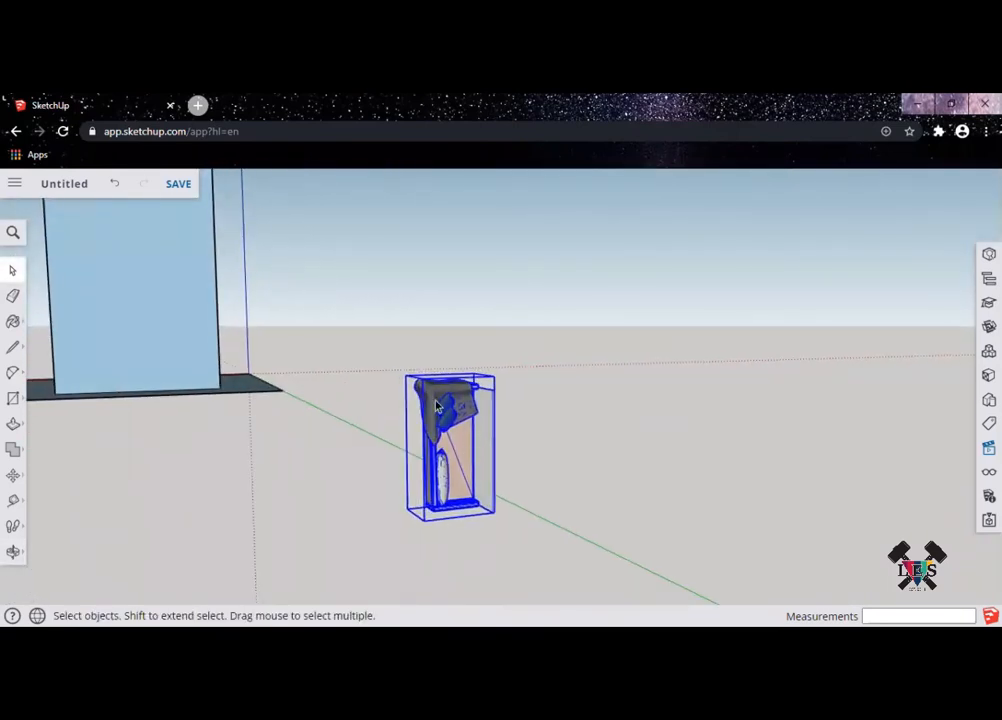
scroll(539, 454, "down", 3)
scroll(606, 490, "up", 4)
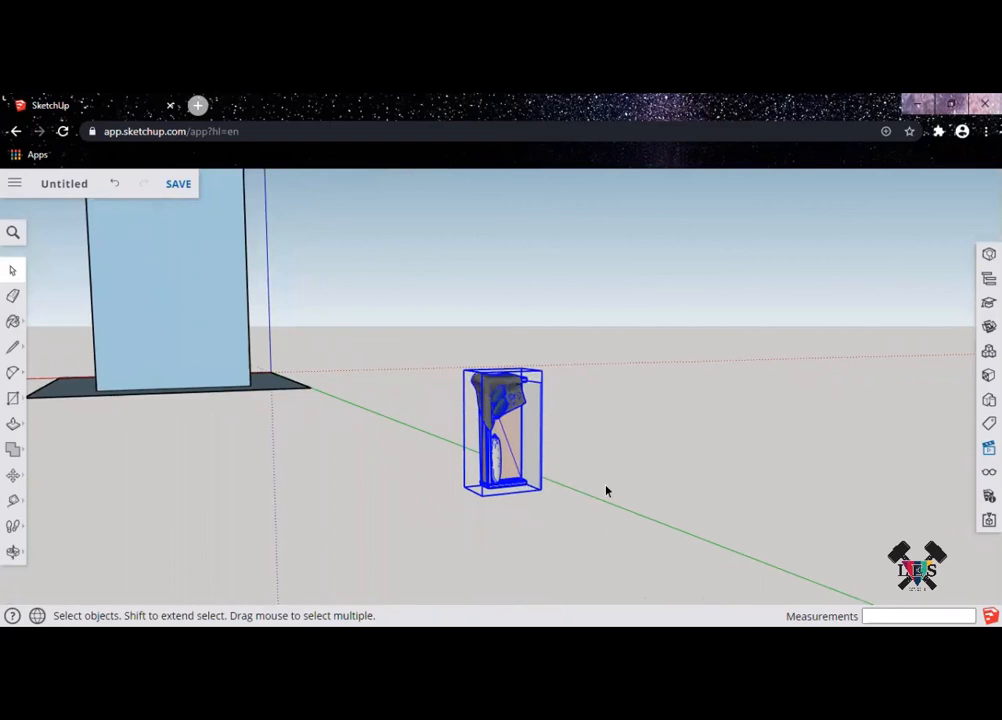
left_click(614, 517)
middle_click_drag(635, 380, 765, 456)
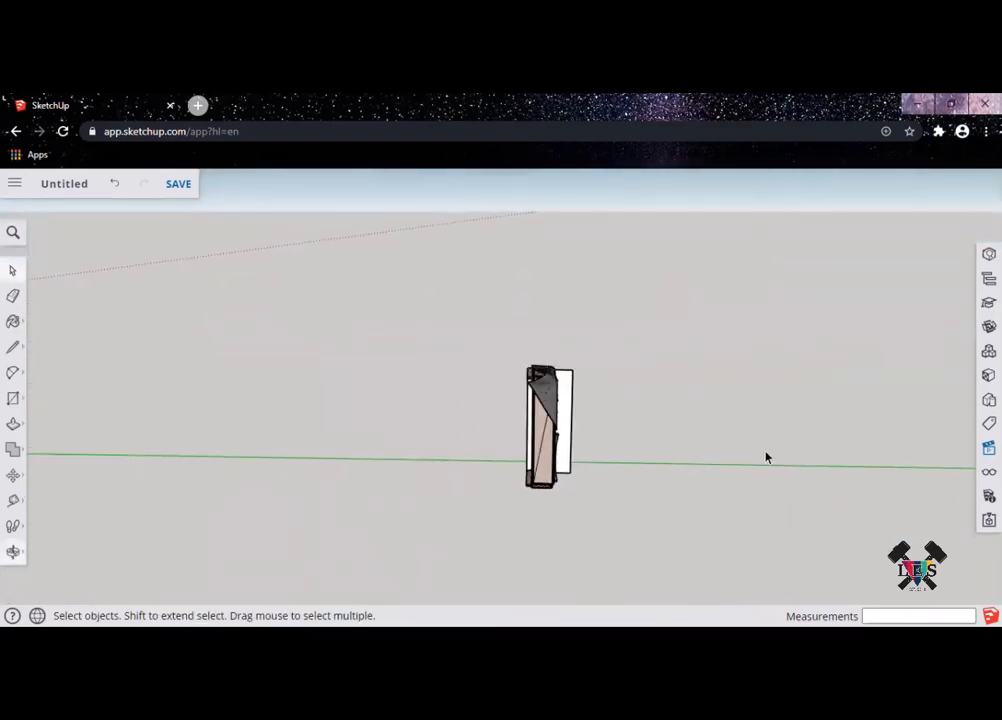
middle_click_drag(691, 400, 521, 381)
scroll(602, 413, "down", 6)
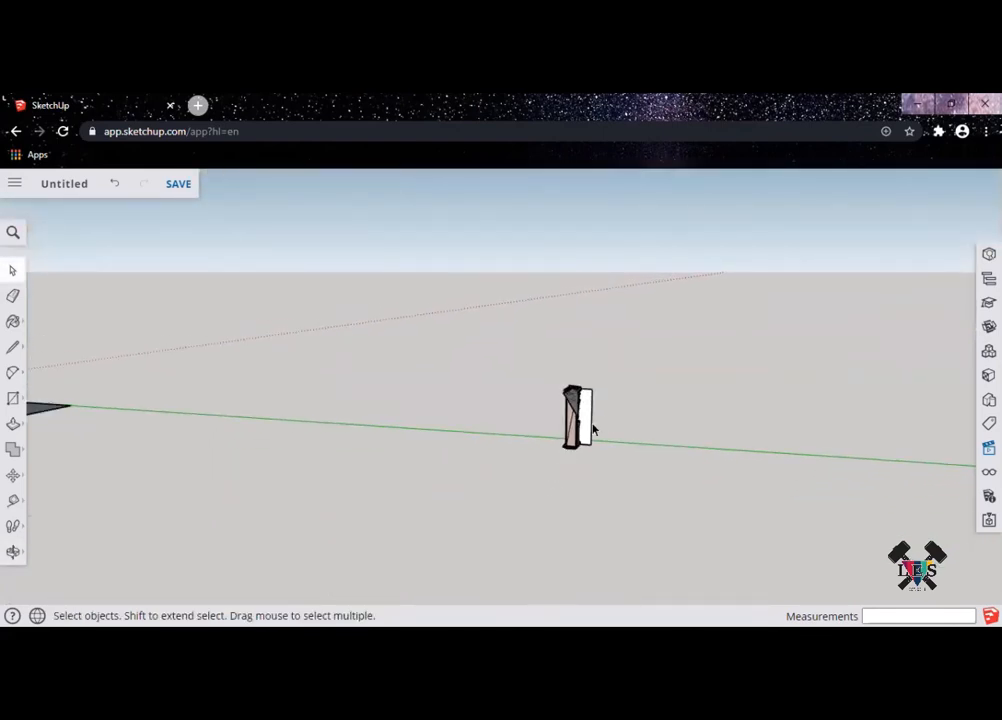
scroll(161, 469, "up", 1)
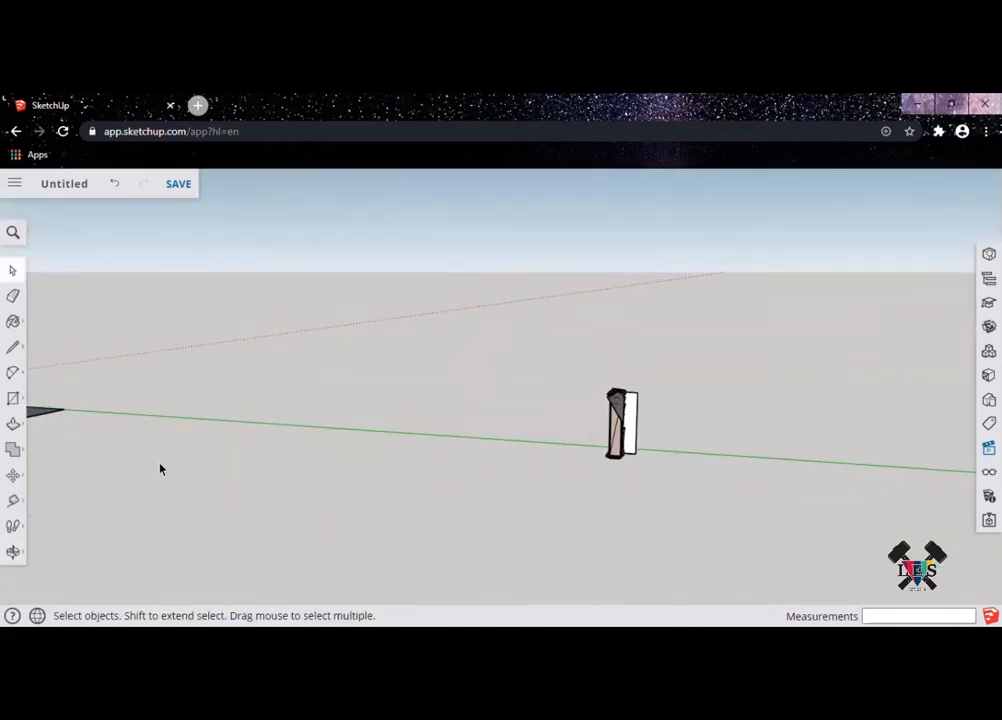
Rotate the sofa couch 90 degrees in the vertical plane perpendicular to the red axis, laying it from its upright end to horizontal
left_click(14, 477)
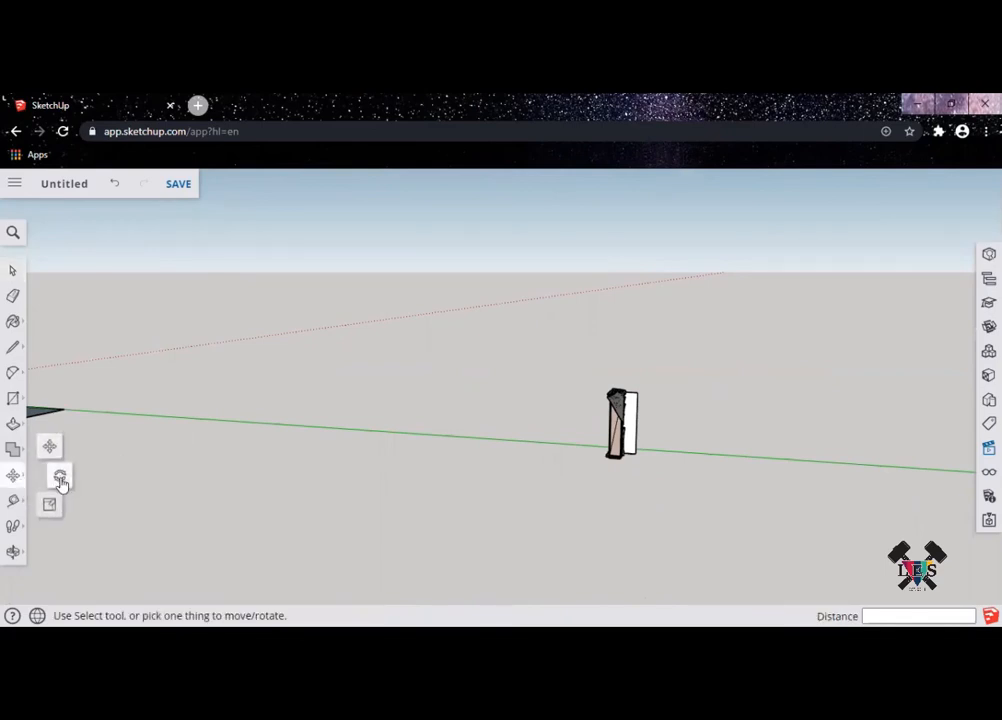
left_click(59, 476)
middle_click_drag(514, 487, 631, 454)
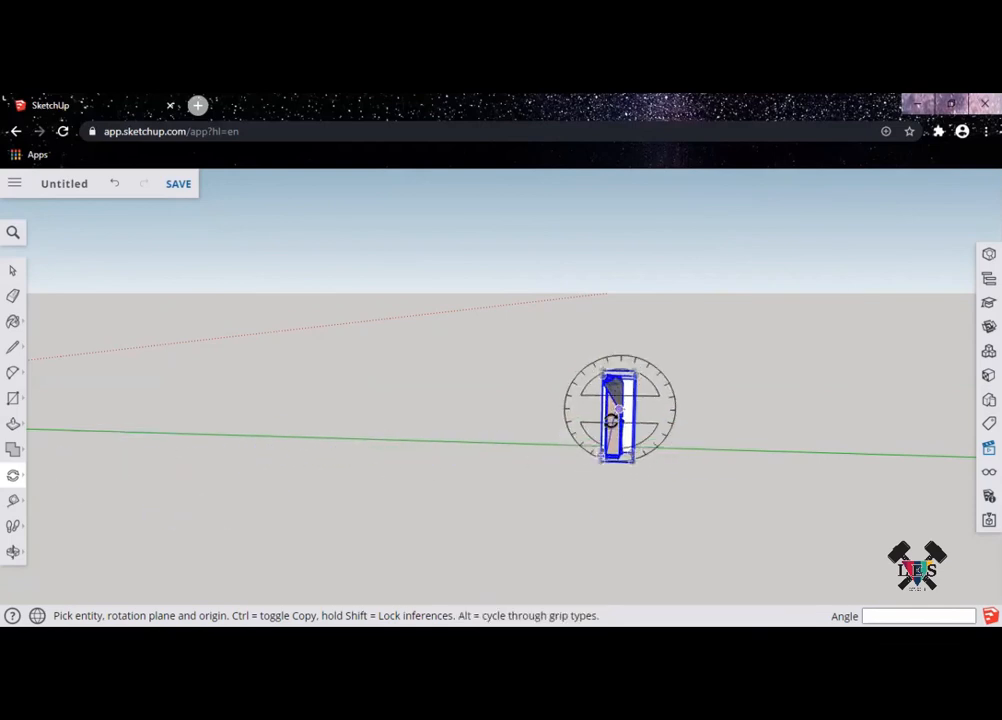
middle_click_drag(546, 454, 537, 490)
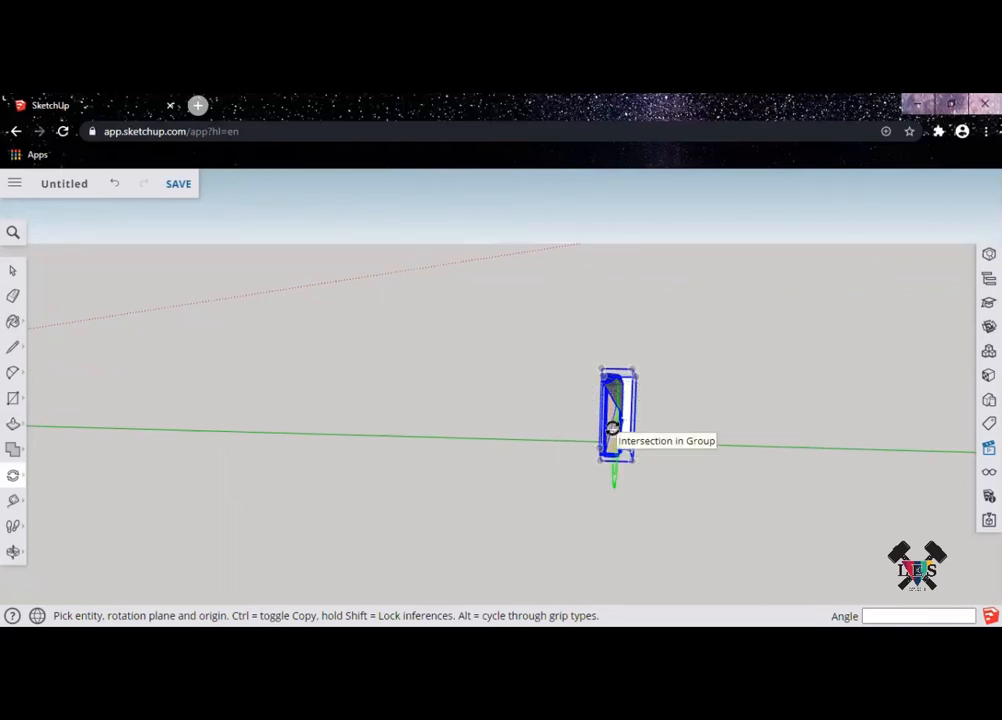
middle_click_drag(613, 433, 301, 445)
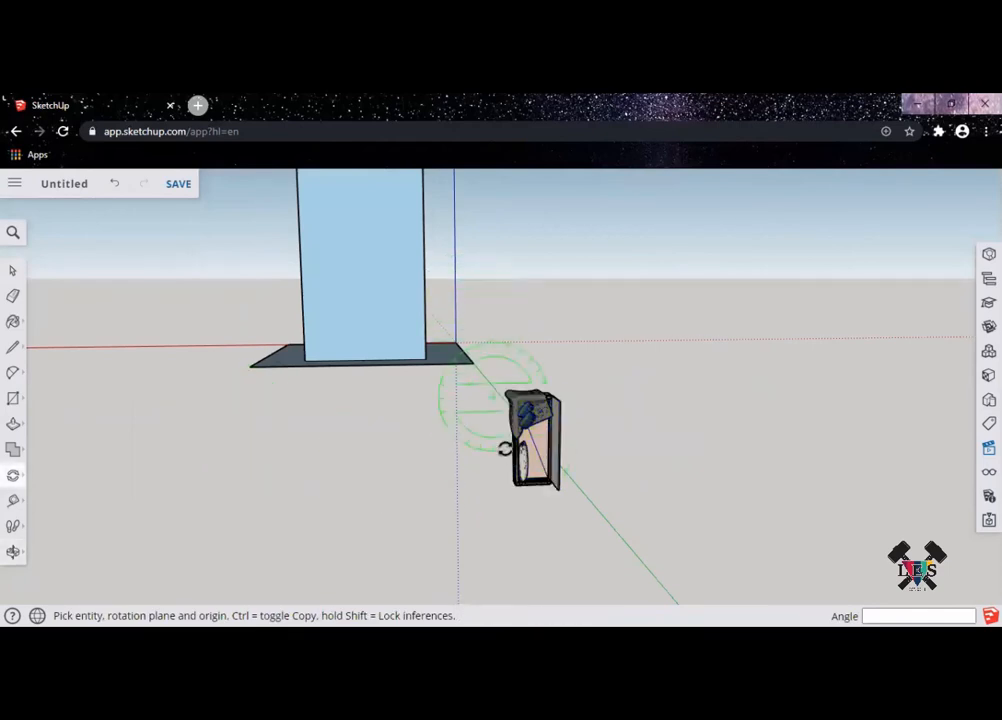
middle_click_drag(646, 461, 850, 455)
middle_click_drag(463, 463, 626, 454)
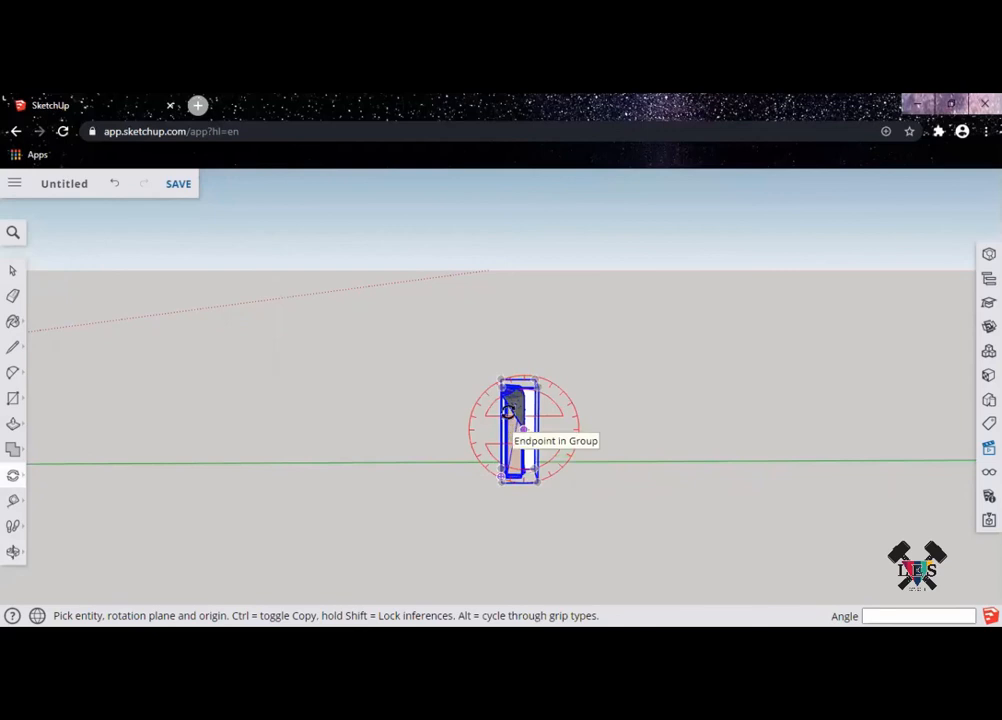
left_click(521, 428)
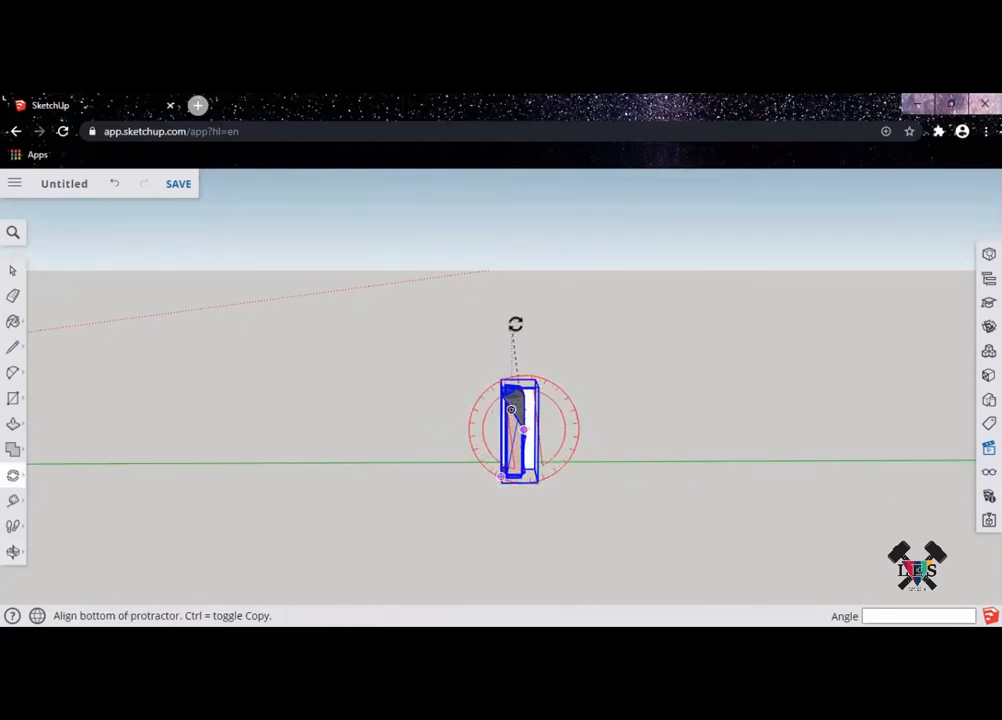
left_click(525, 322)
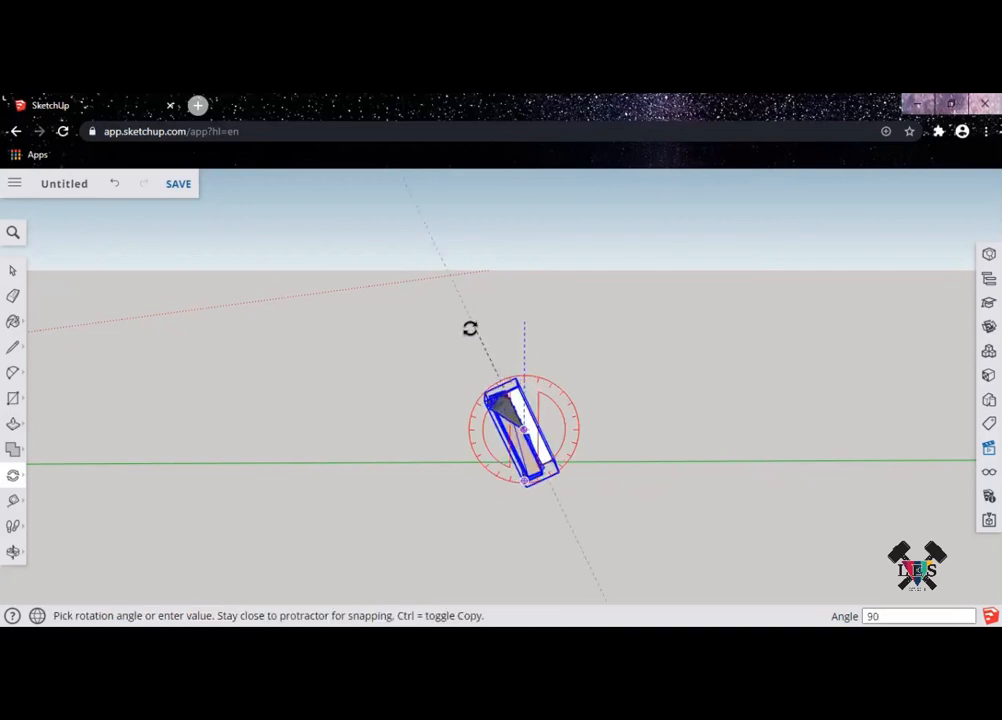
left_click(470, 328)
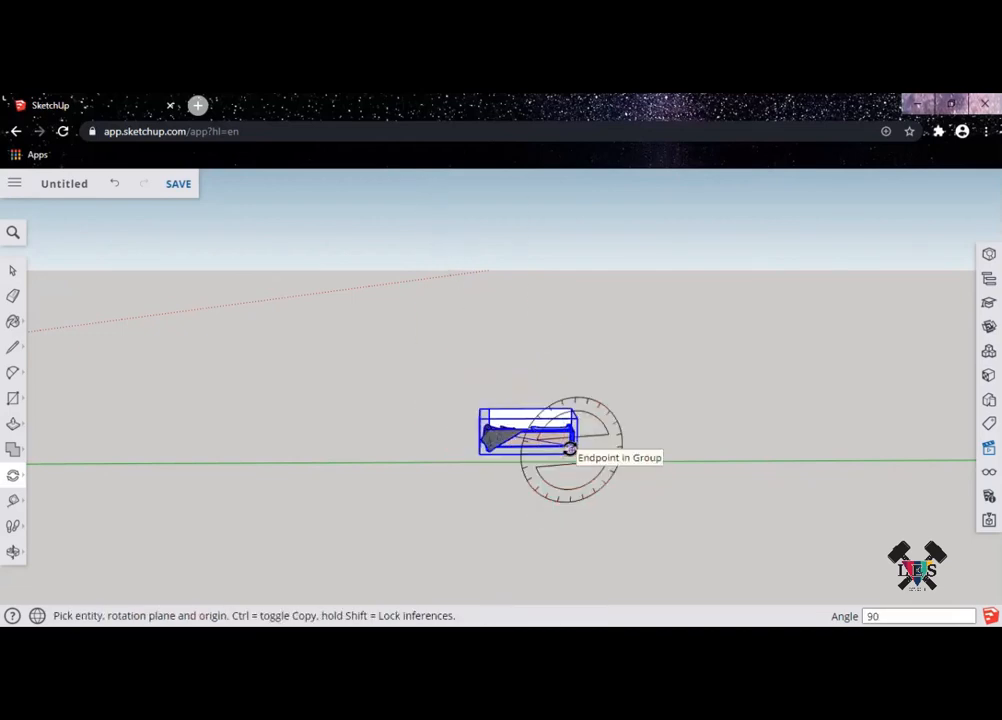
key("space")
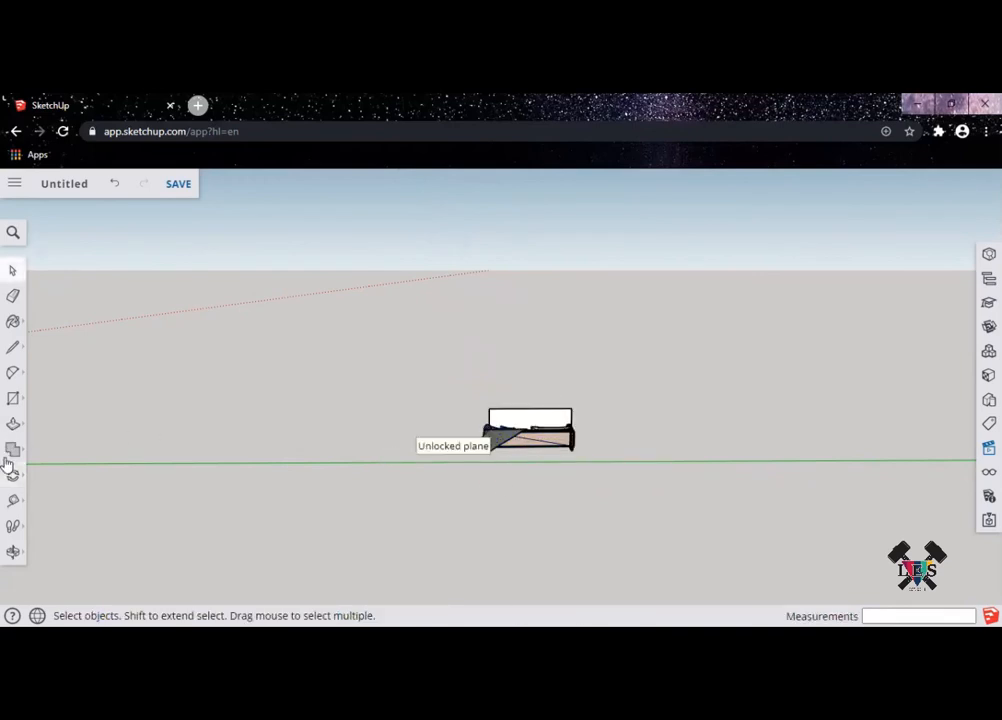
Scale the sofa couch up uniformly by a factor of about 5.50 from a corner of its bounding box
middle_click_drag(600, 440, 848, 461)
scroll(848, 461, "up", 4)
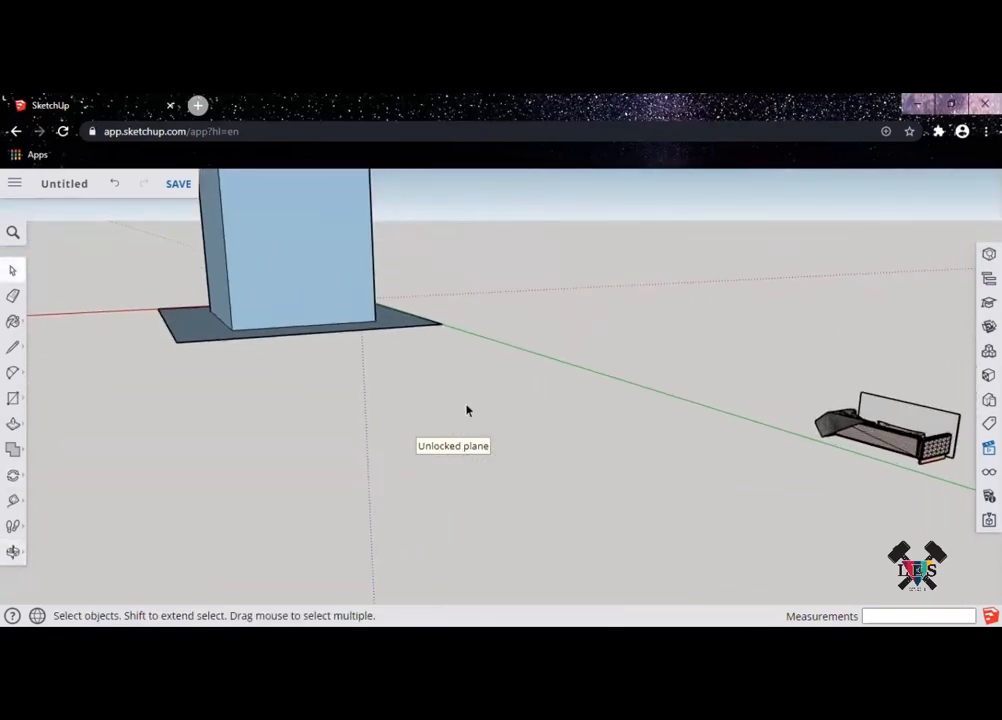
left_click(13, 552)
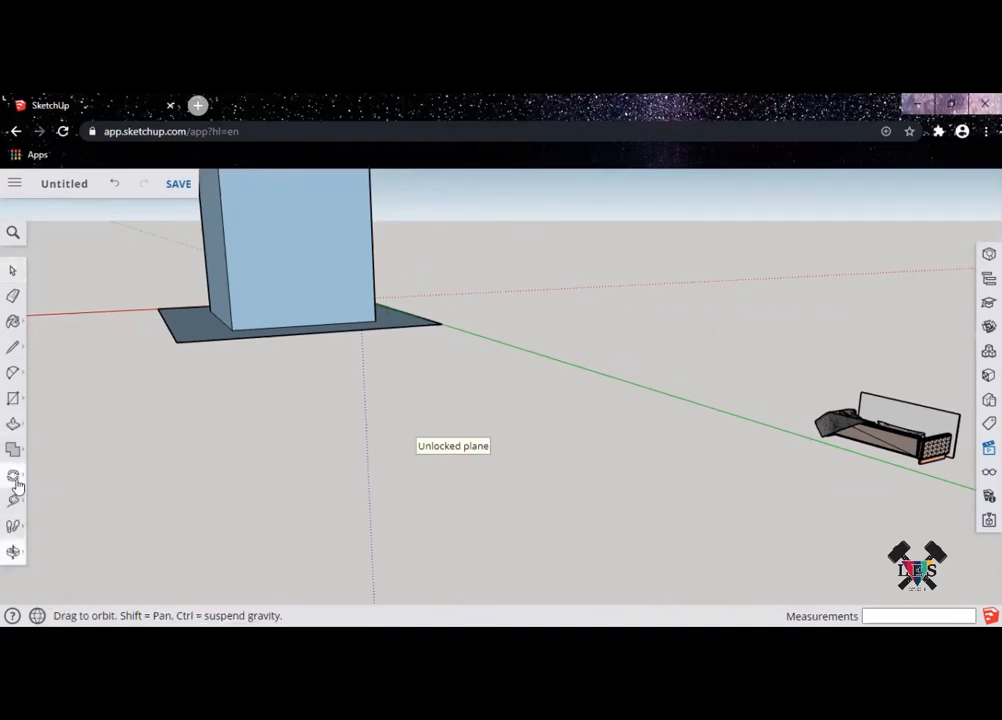
left_click(14, 477)
left_click(48, 508)
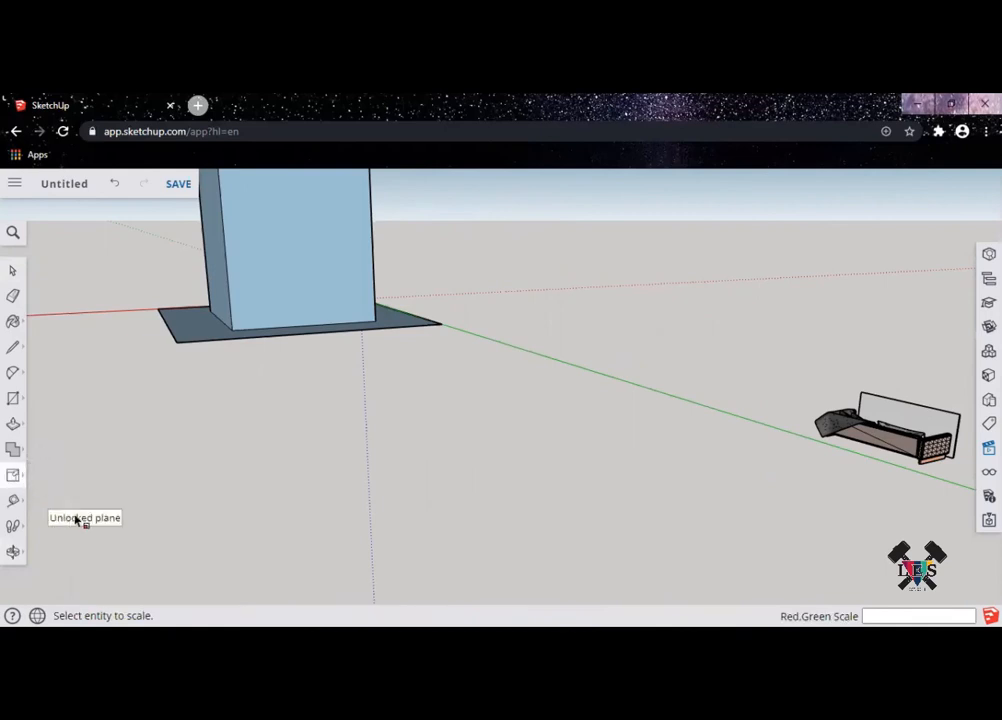
left_click(880, 425)
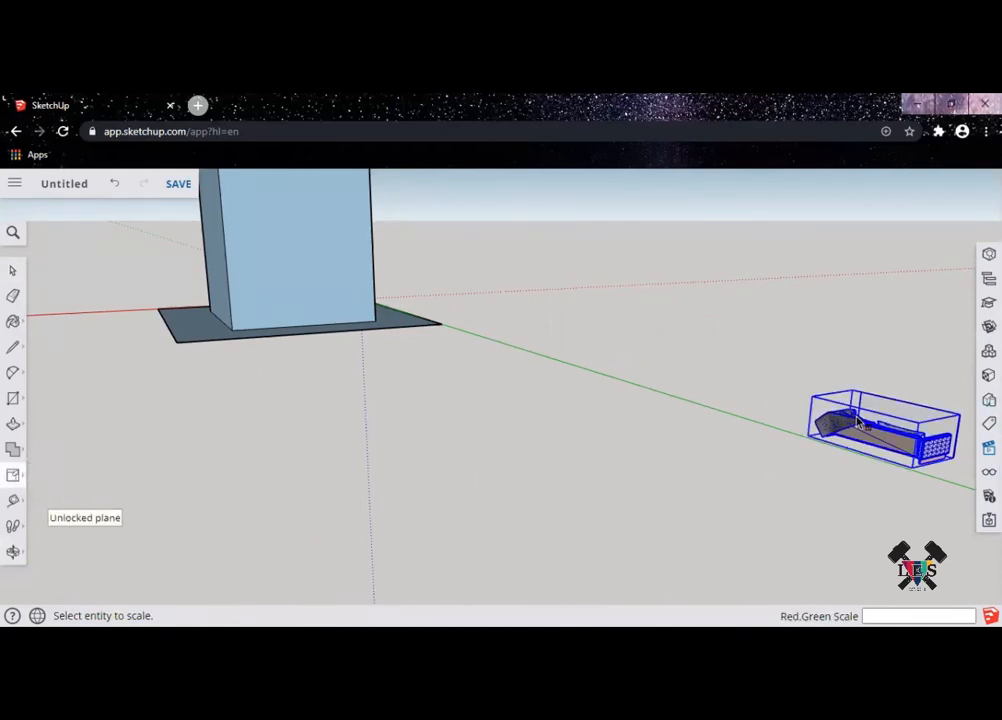
left_click_drag(804, 393, 370, 224)
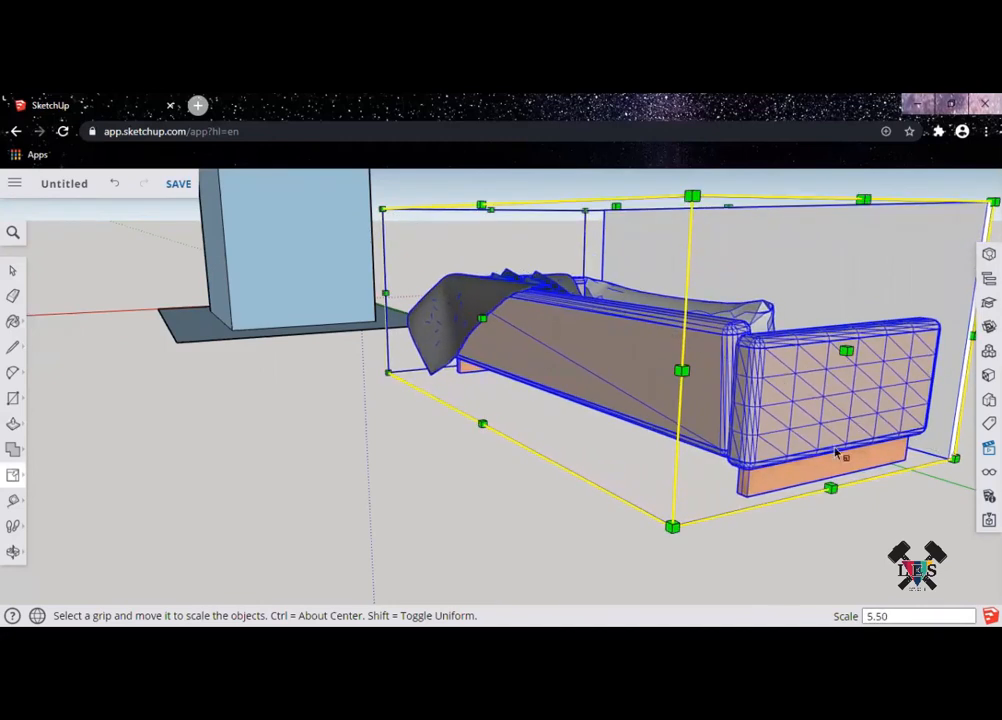
left_click(791, 490)
key("space")
Inspect the enlarged sofa couch and its back panel from the front, the rear and above
middle_click_drag(929, 477, 815, 533)
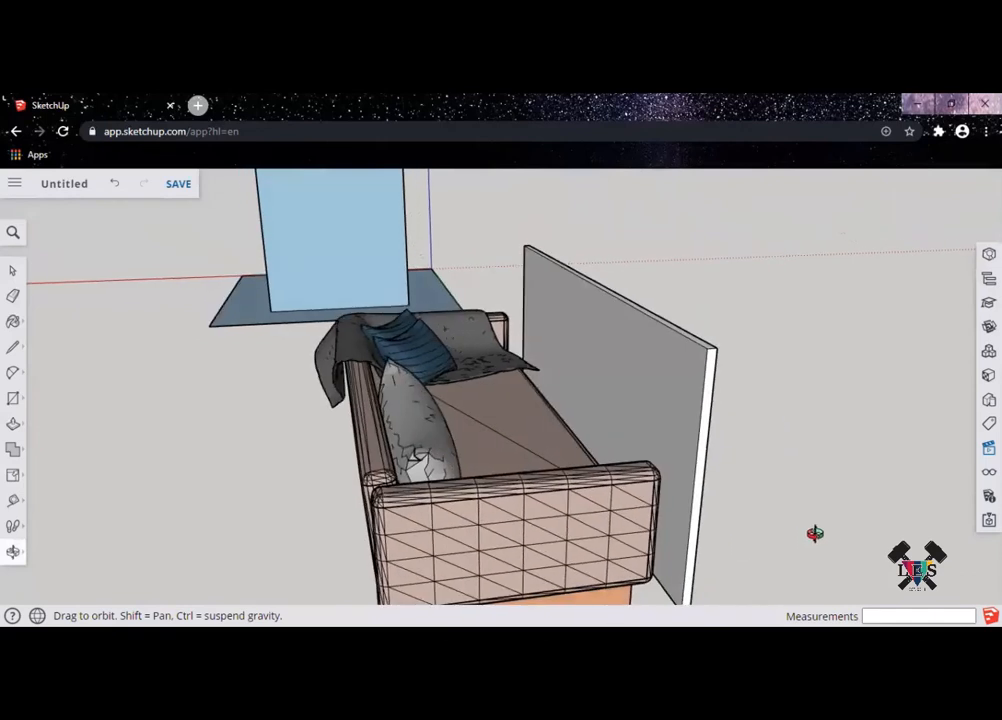
scroll(768, 535, "down", 2)
left_click(704, 444)
left_click(791, 409)
middle_click_drag(791, 409, 763, 472)
middle_click_drag(684, 428, 210, 495)
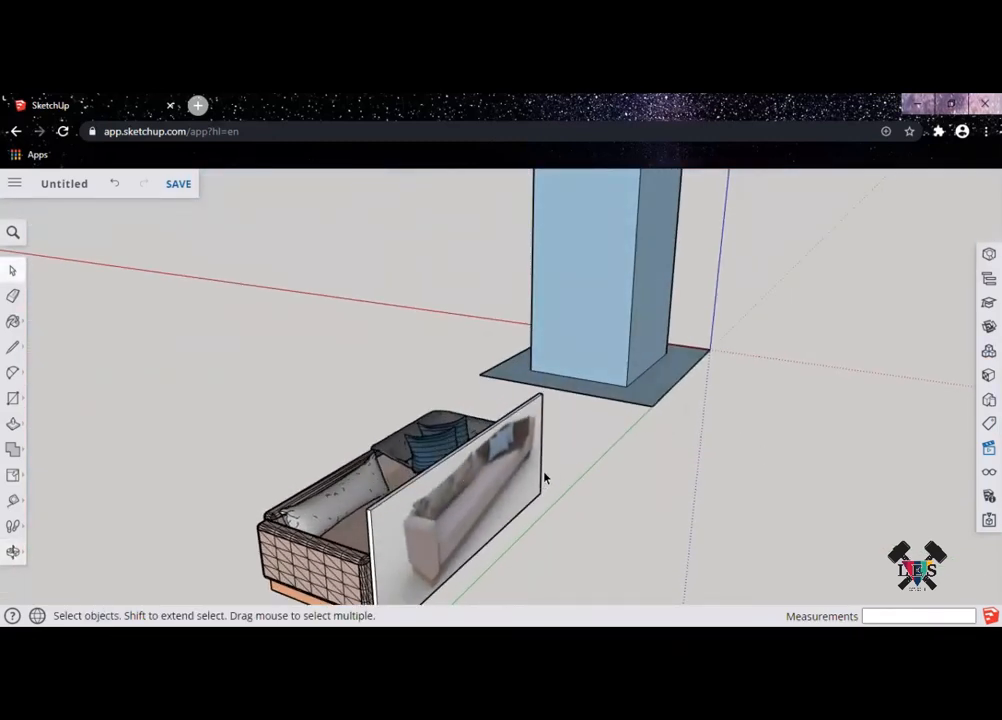
middle_click_drag(545, 478, 539, 416)
middle_click_drag(456, 400, 700, 515)
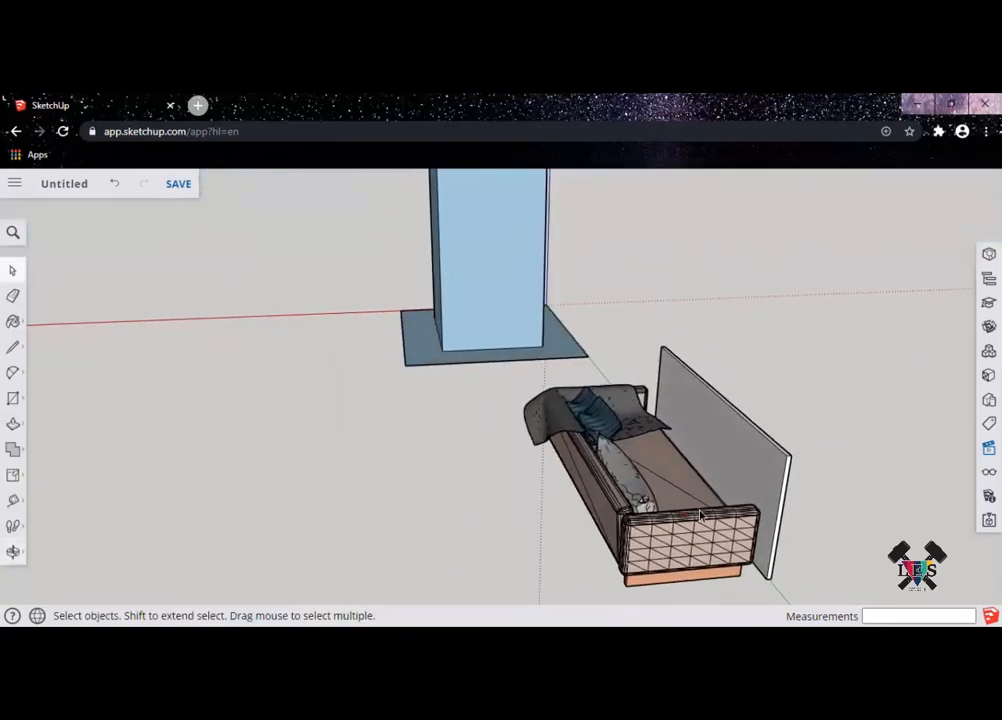
middle_click_drag(716, 424, 610, 440)
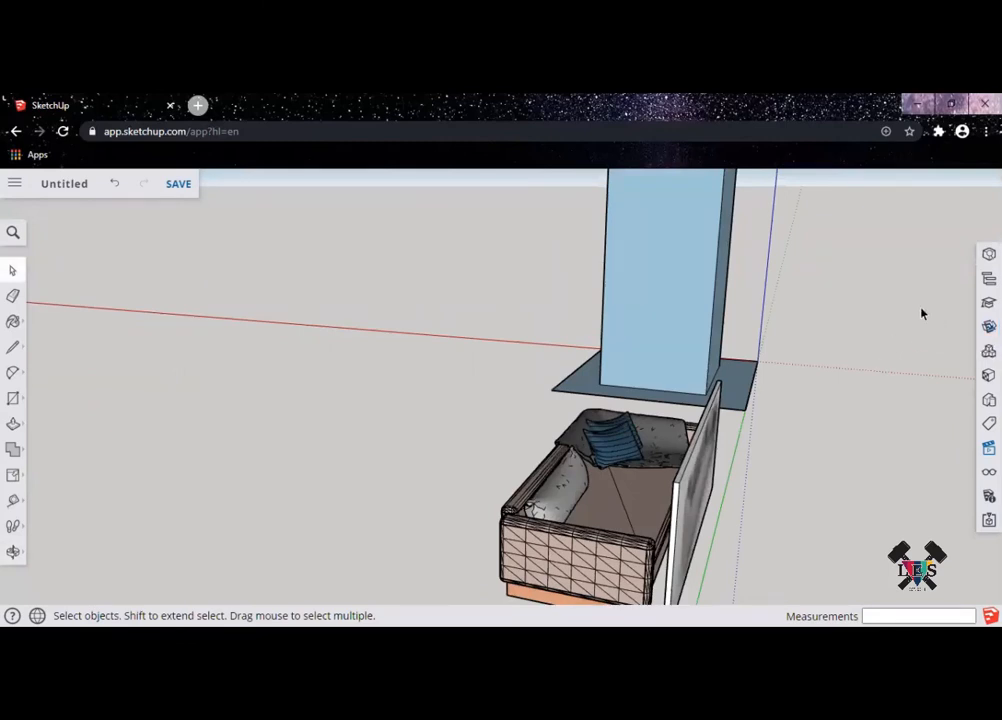
middle_click_drag(567, 405, 649, 385)
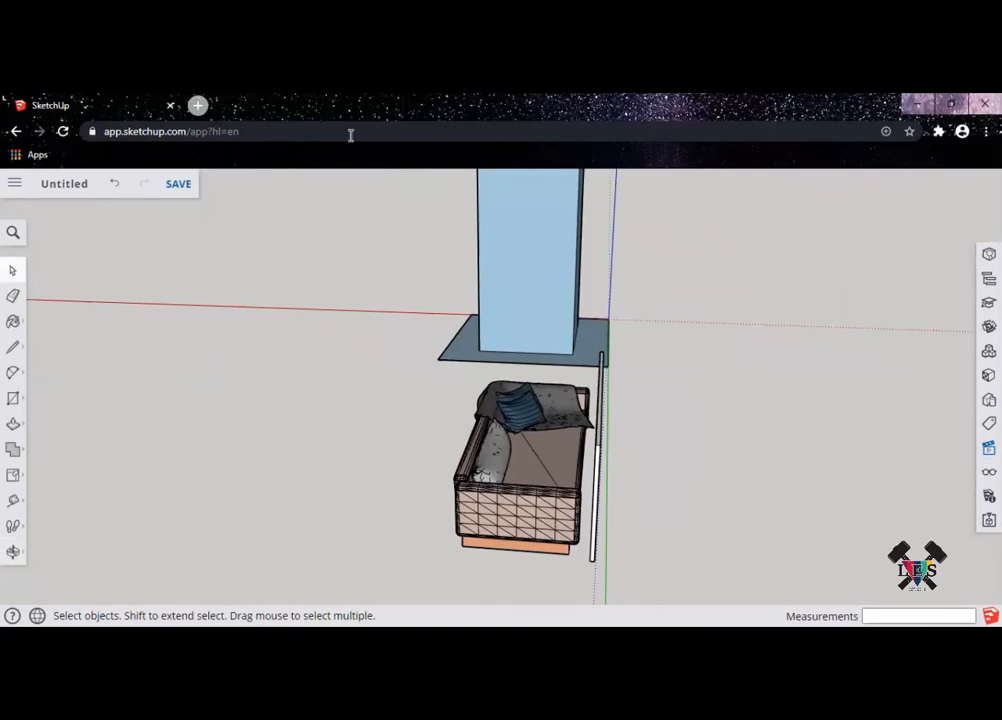